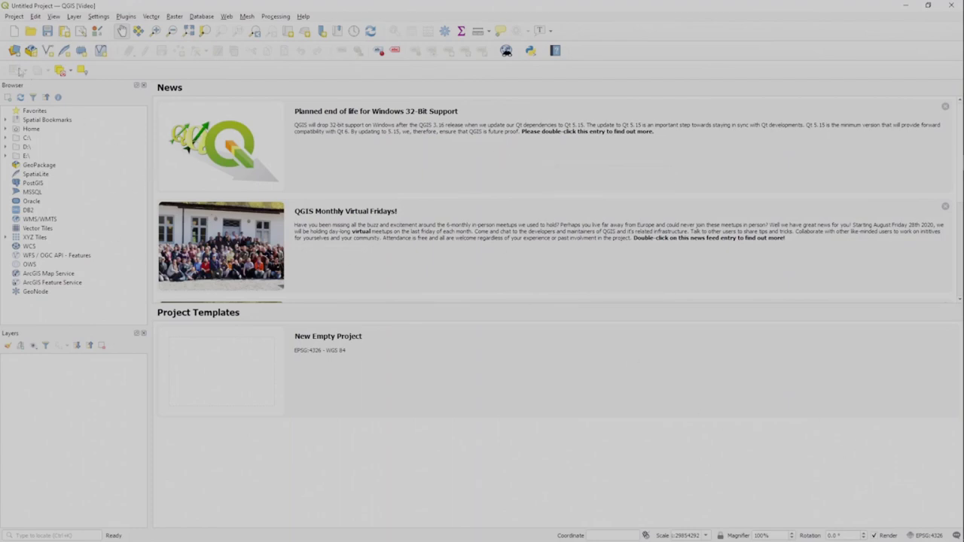
Create a new project and set its coordinate reference system to WGS 84 / Pseudo-Mercator (EPSG:3857)
left_click(13, 32)
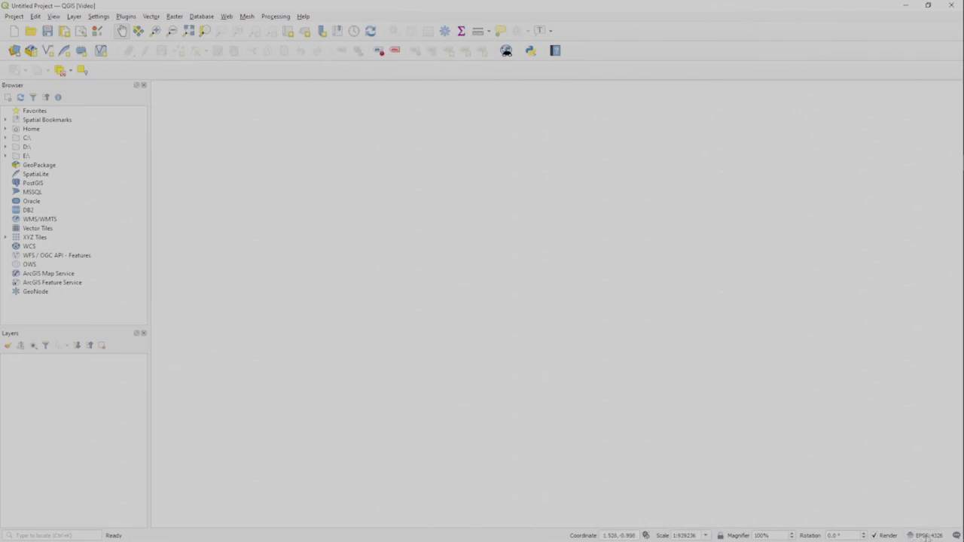
left_click(929, 536)
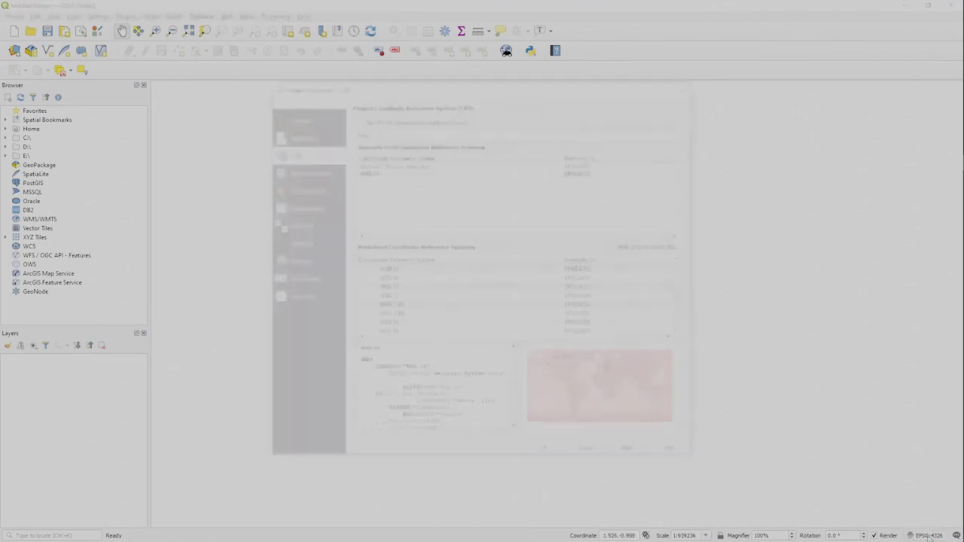
left_click_drag(524, 87, 495, 91)
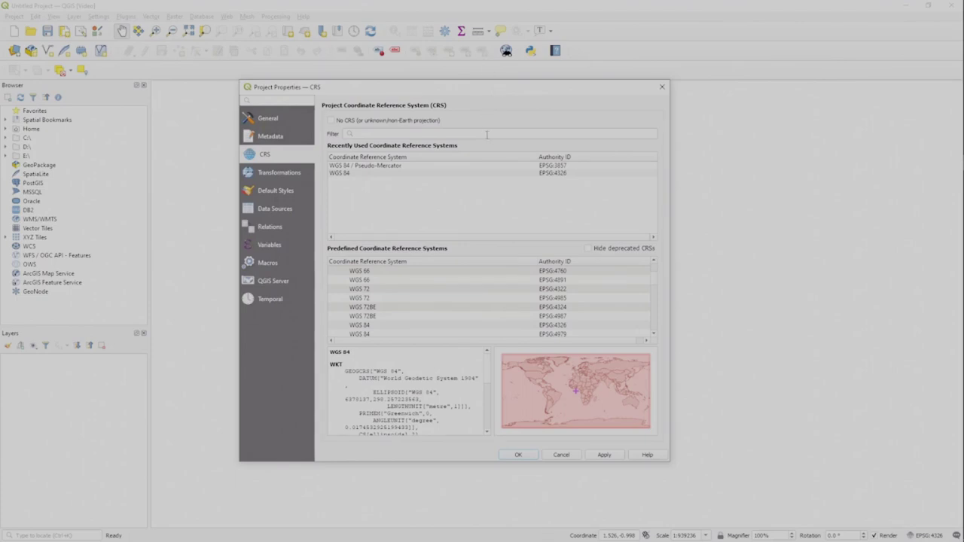
left_click(434, 166)
left_click(436, 174)
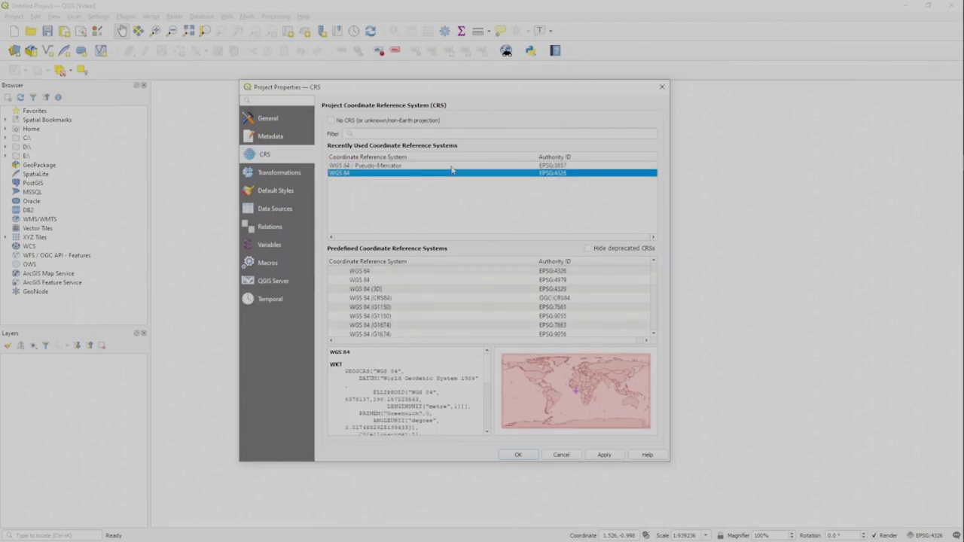
left_click_drag(480, 93, 479, 119)
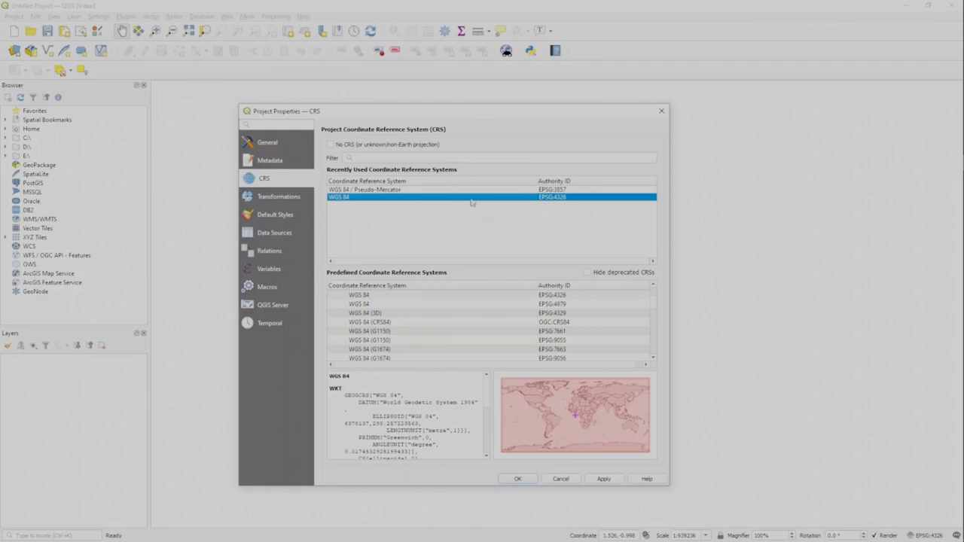
left_click(466, 190)
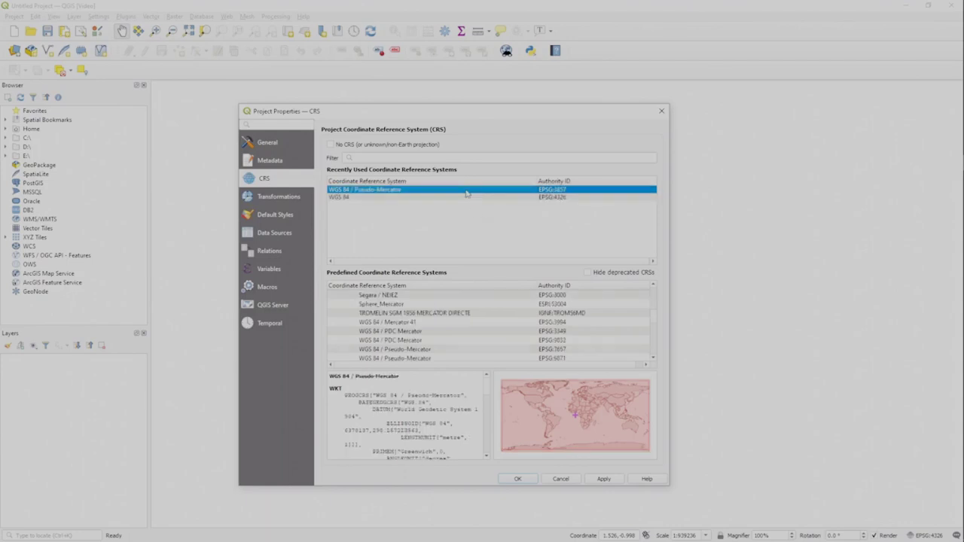
left_click(467, 197)
left_click(470, 190)
left_click_drag(473, 115, 497, 115)
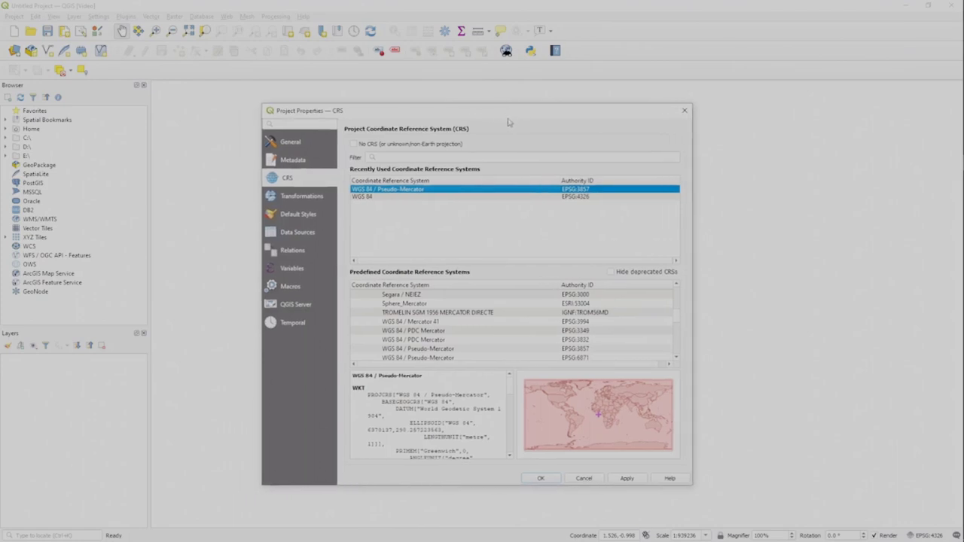
left_click(506, 197)
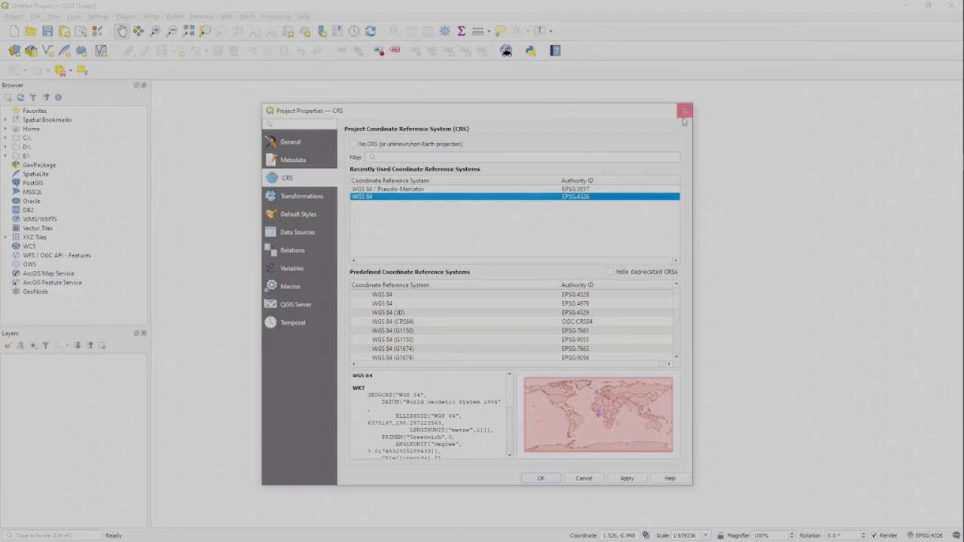
left_click(586, 188)
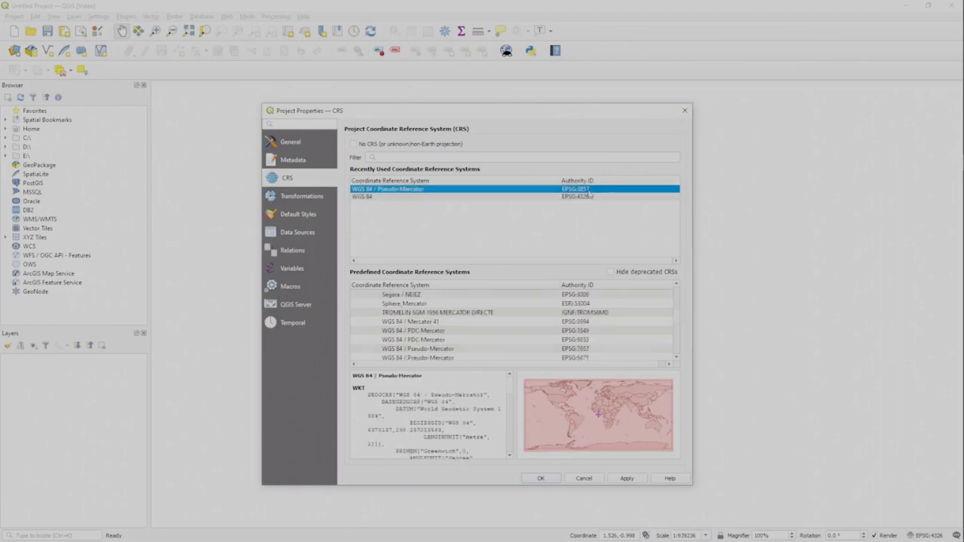
left_click(539, 480)
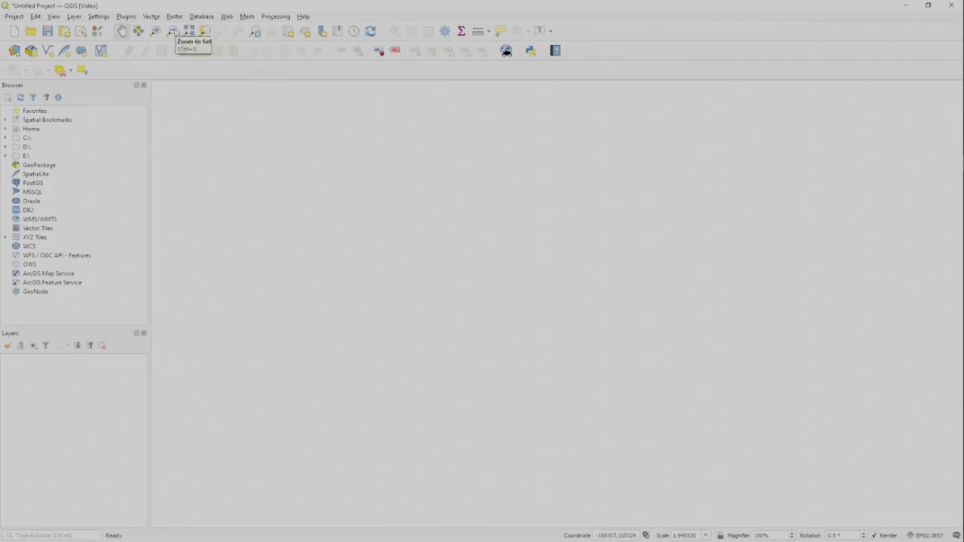
Find the QuickMapServices plugin in the plugin repository with the search term "quick" and install it
left_click(126, 20)
left_click(144, 28)
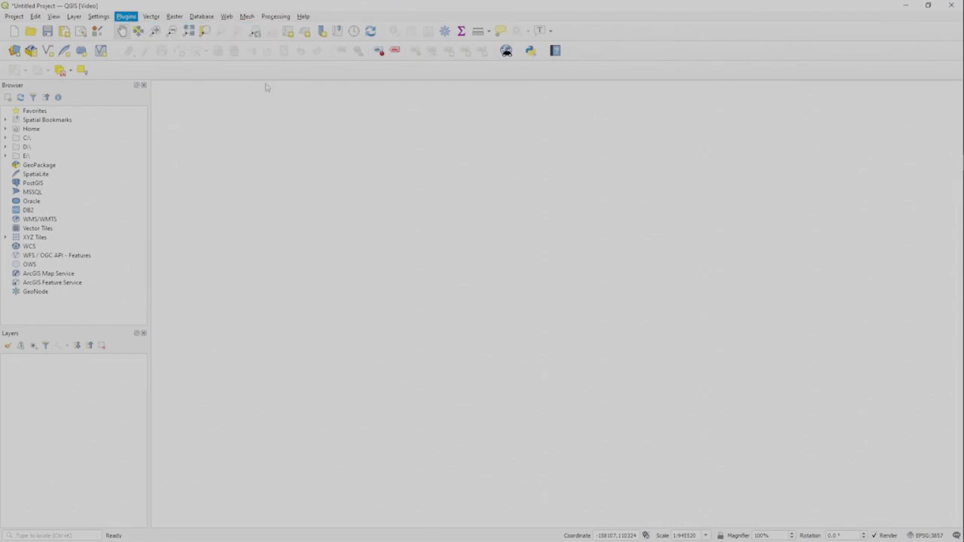
left_click(324, 174)
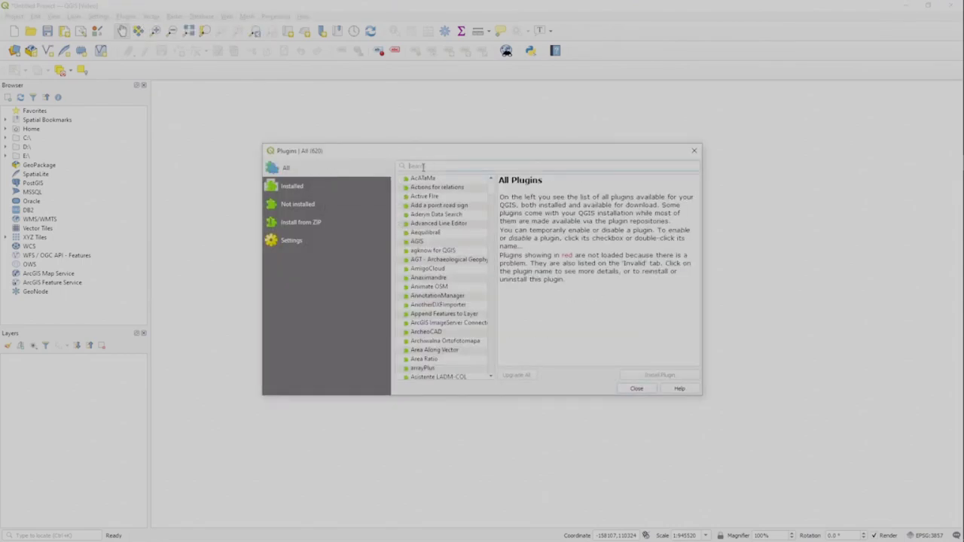
type("quick")
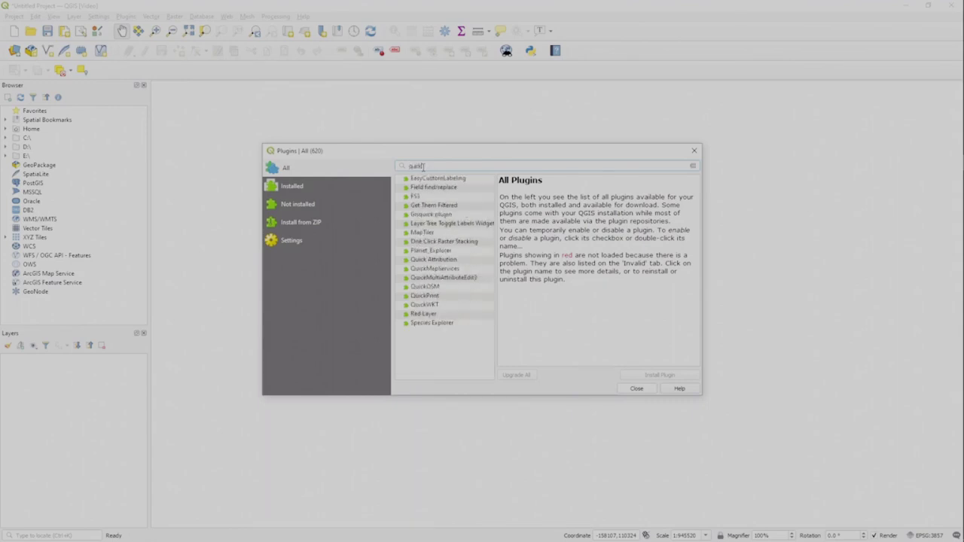
left_click(457, 270)
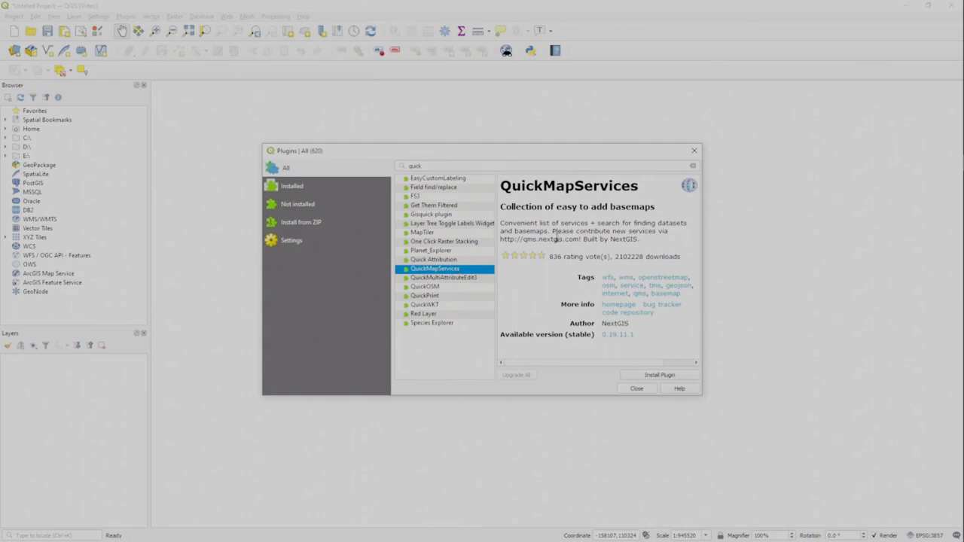
left_click(642, 376)
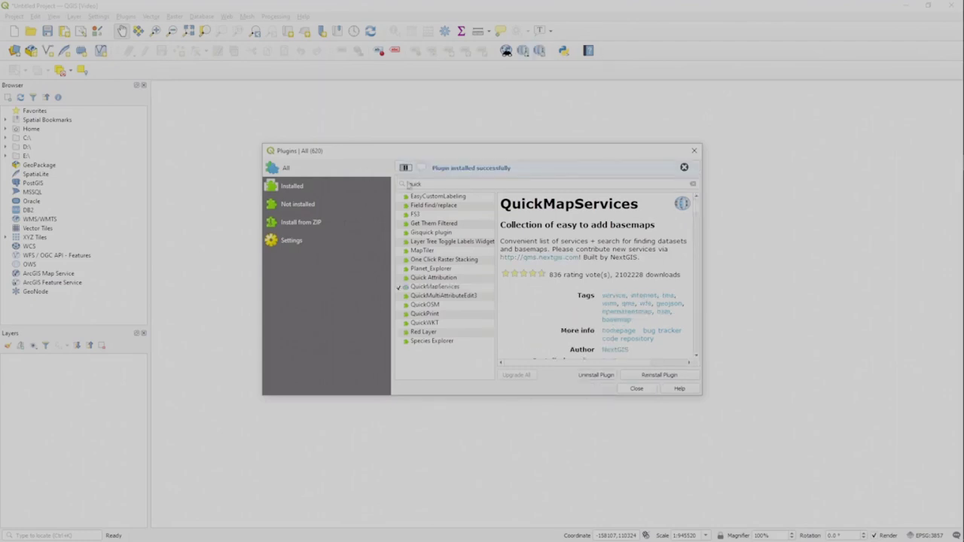
Find the GeoCoding plugin with the search term "geo", install it and close the plugin manager
double_click(426, 183)
type("georef")
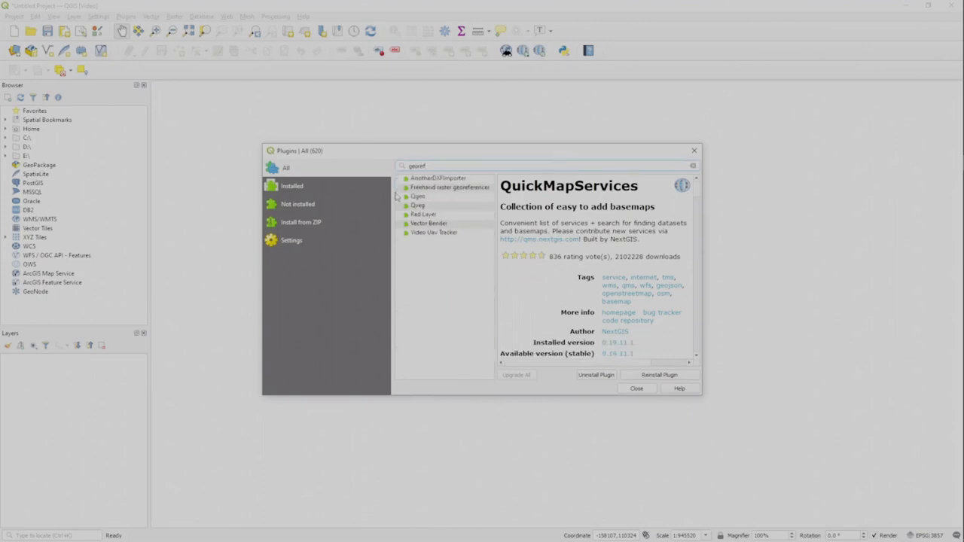
key("BackSpace")
key("BackSpace")
key("BackSpace")
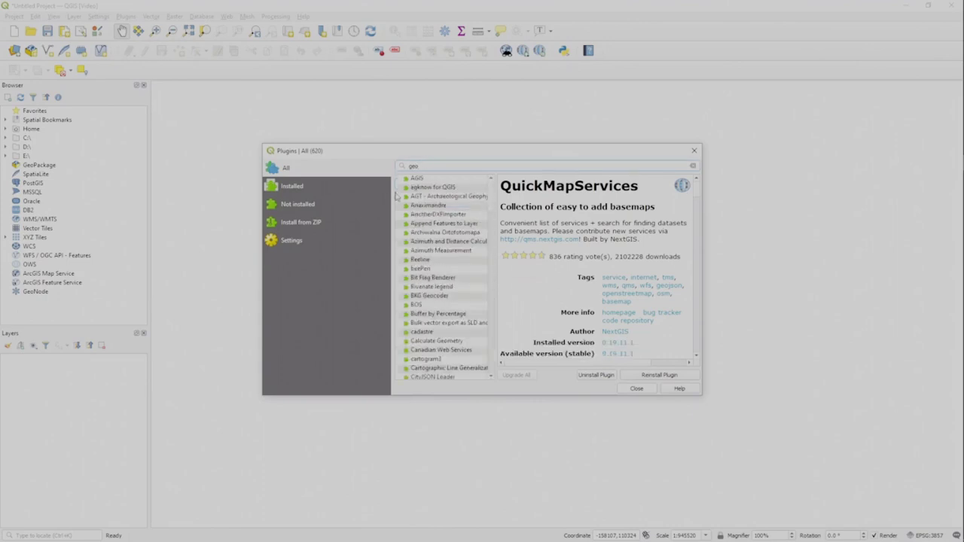
scroll(429, 252, "down", 3)
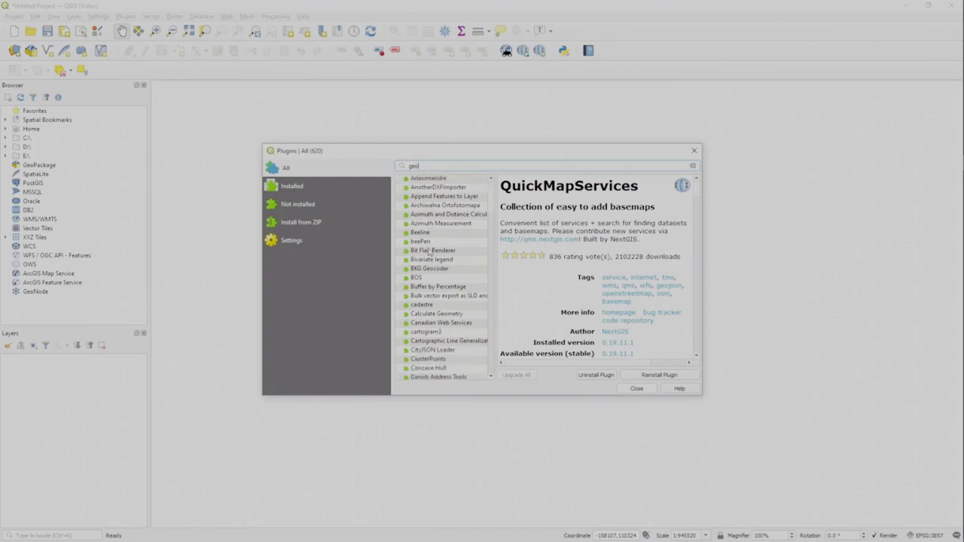
scroll(429, 252, "down", 4)
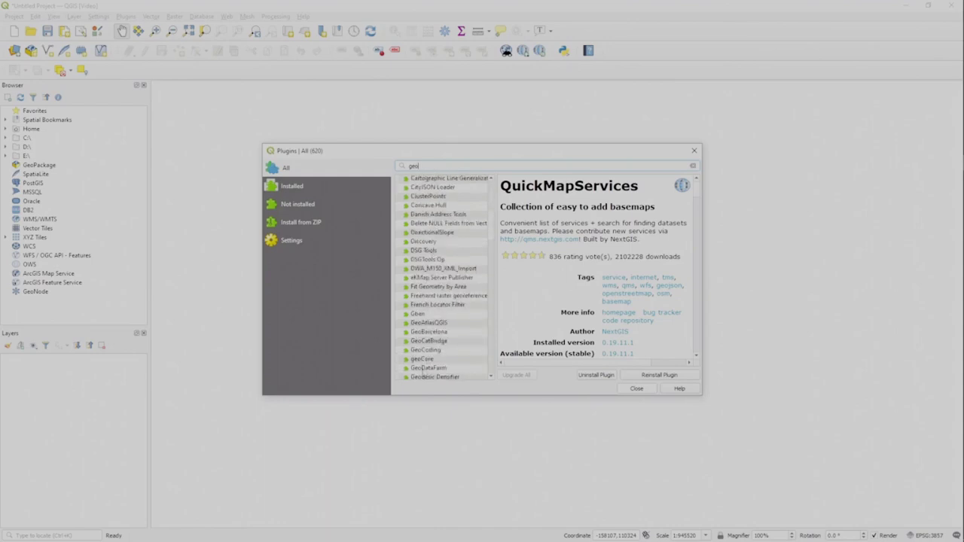
left_click(429, 350)
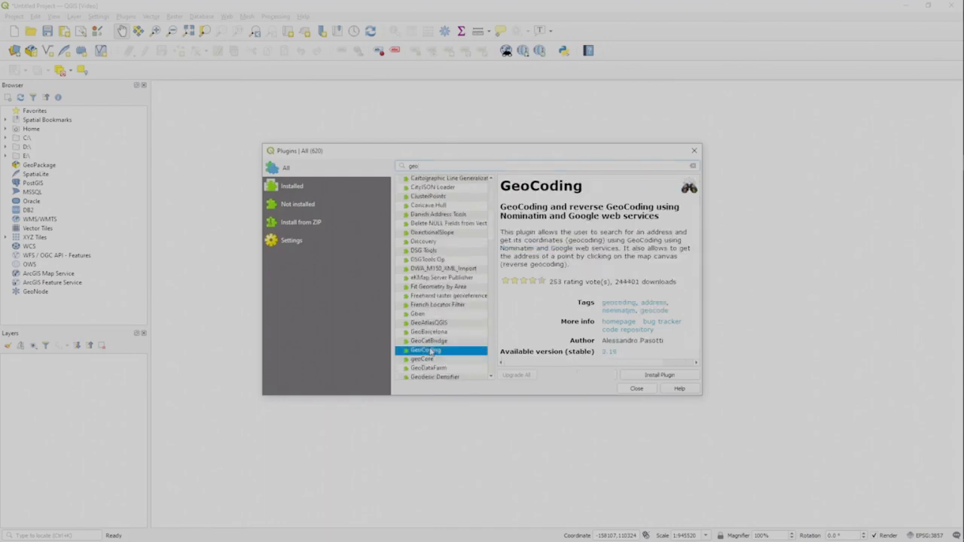
left_click(660, 375)
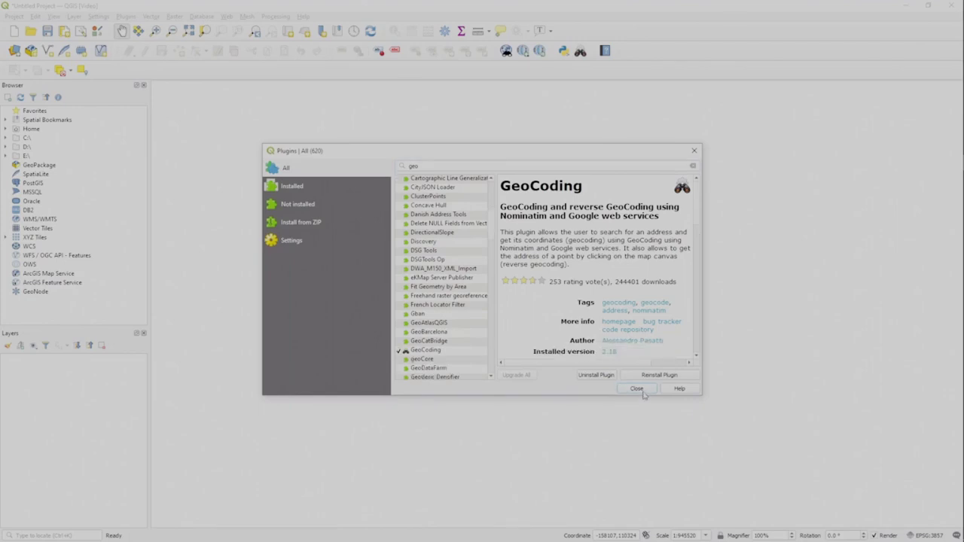
left_click(636, 389)
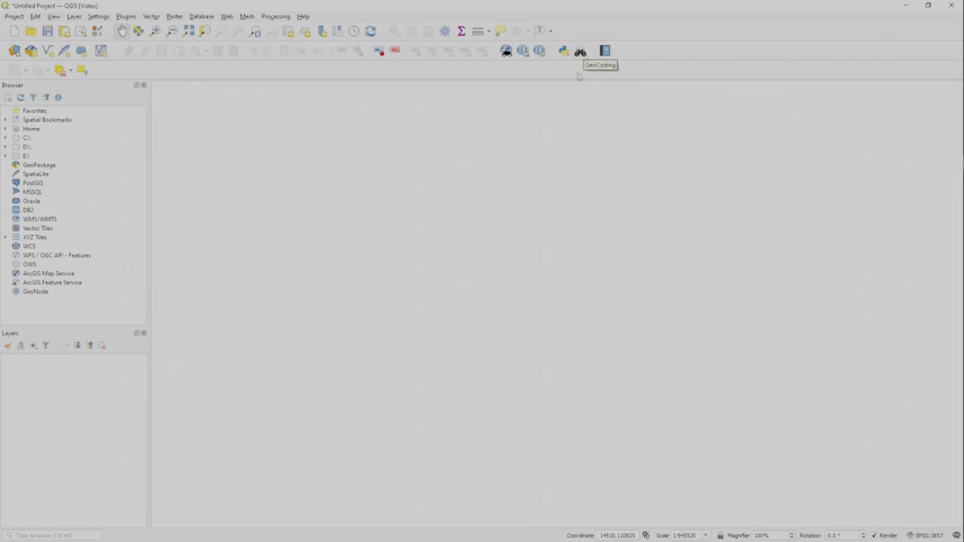
Add the OSM Standard basemap to the project through QuickMapServices
left_click(524, 51)
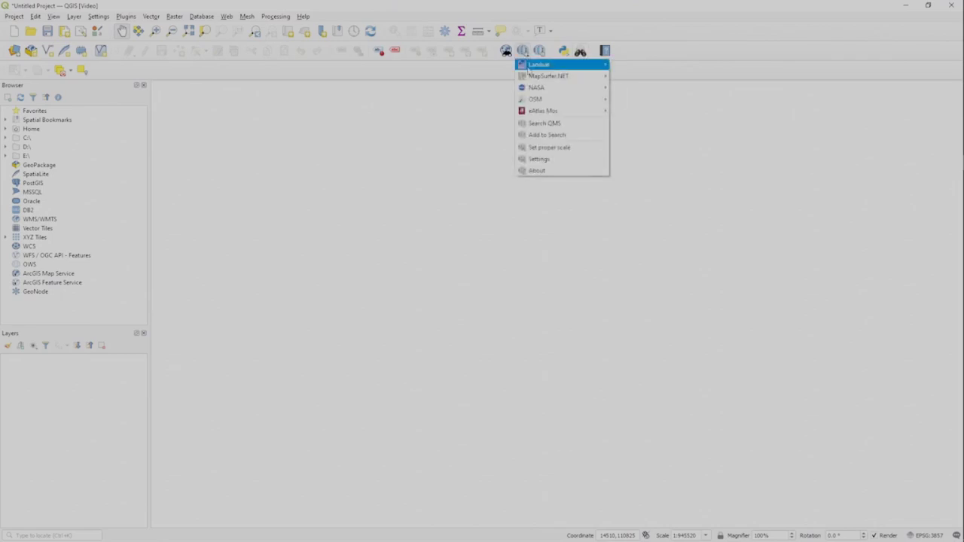
mouse_move(537, 101)
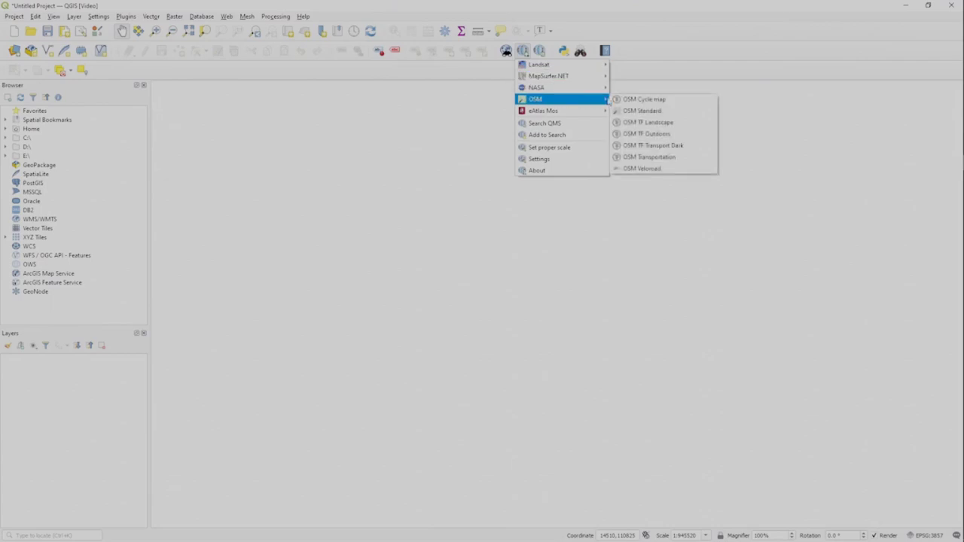
left_click(634, 112)
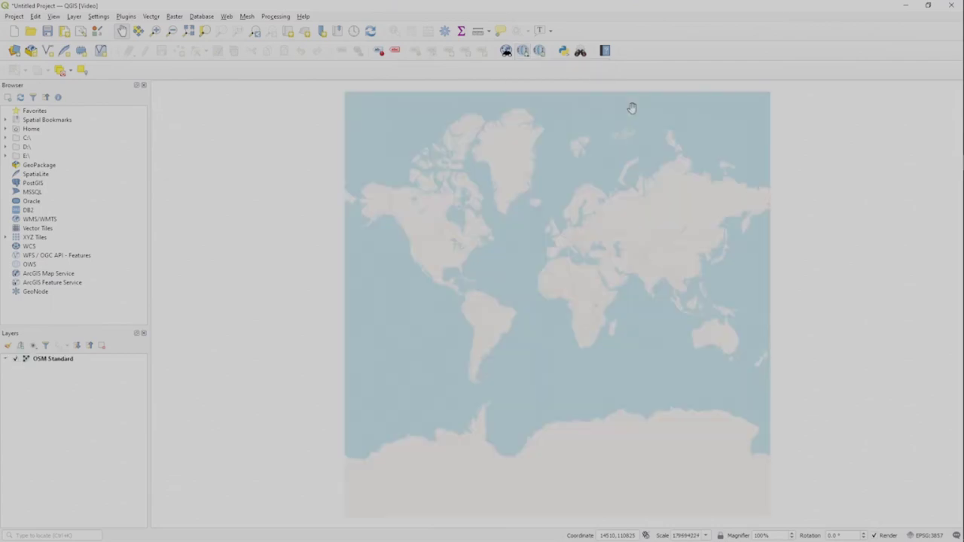
left_click(529, 52)
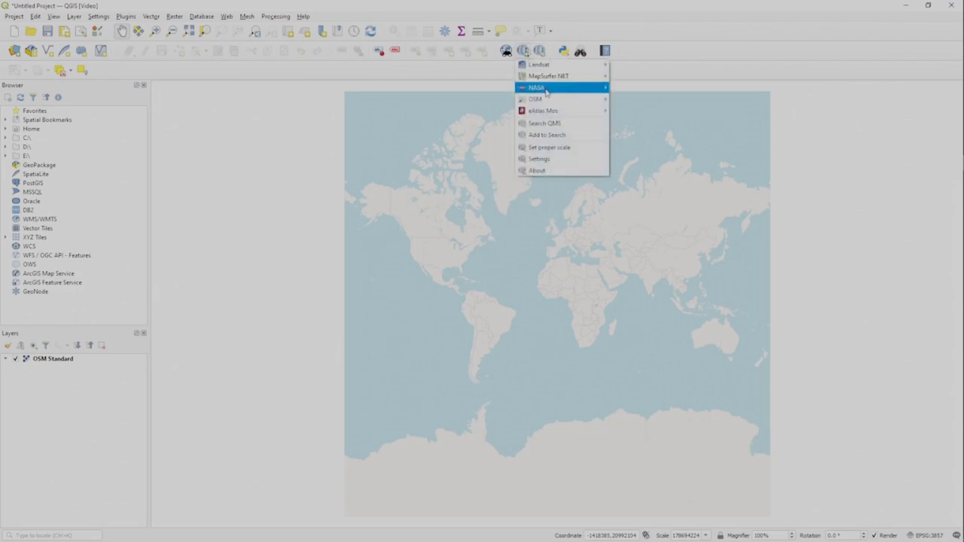
mouse_move(548, 100)
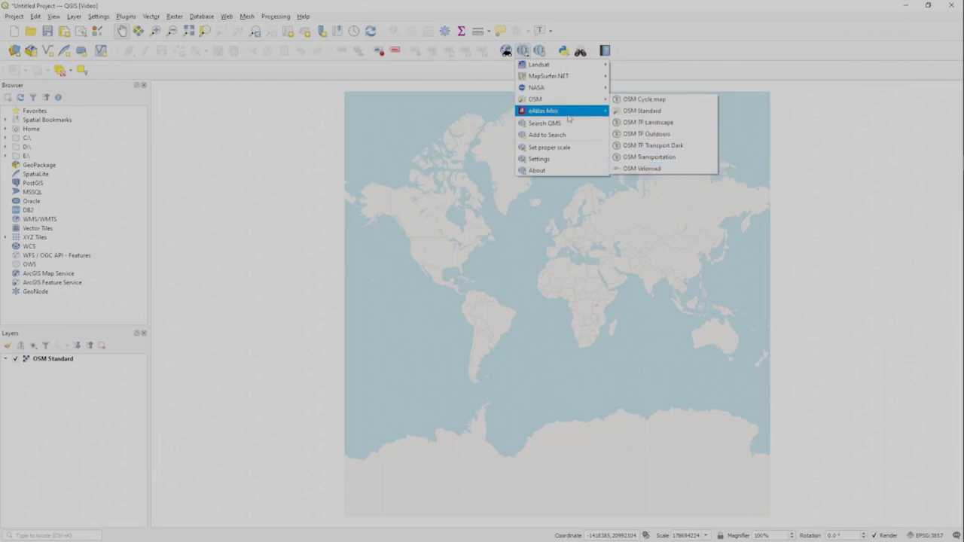
Add the ESRI Satellite (ArcGIS/World_Imagery) basemap from the QMS search and place it above the OSM Standard layer
mouse_move(567, 116)
left_click(539, 51)
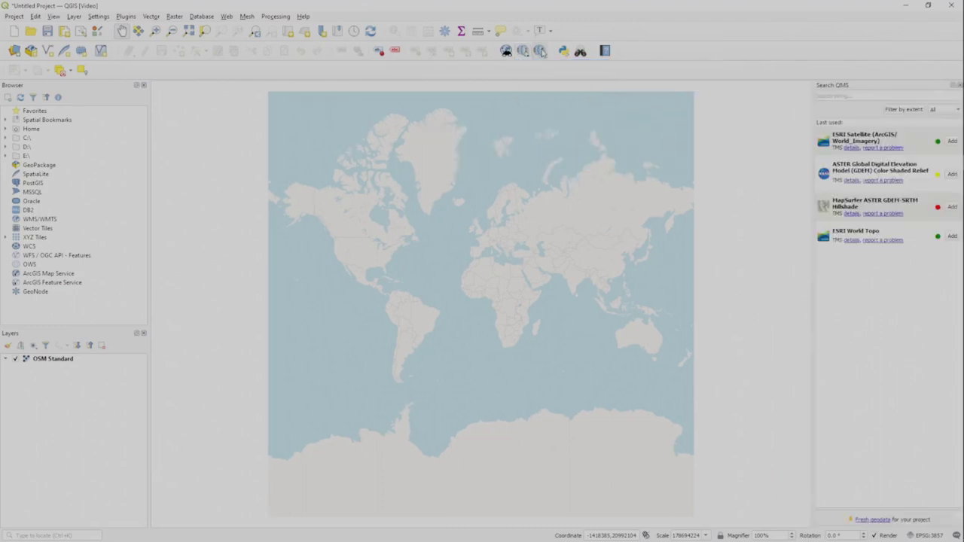
left_click(855, 140)
double_click(855, 140)
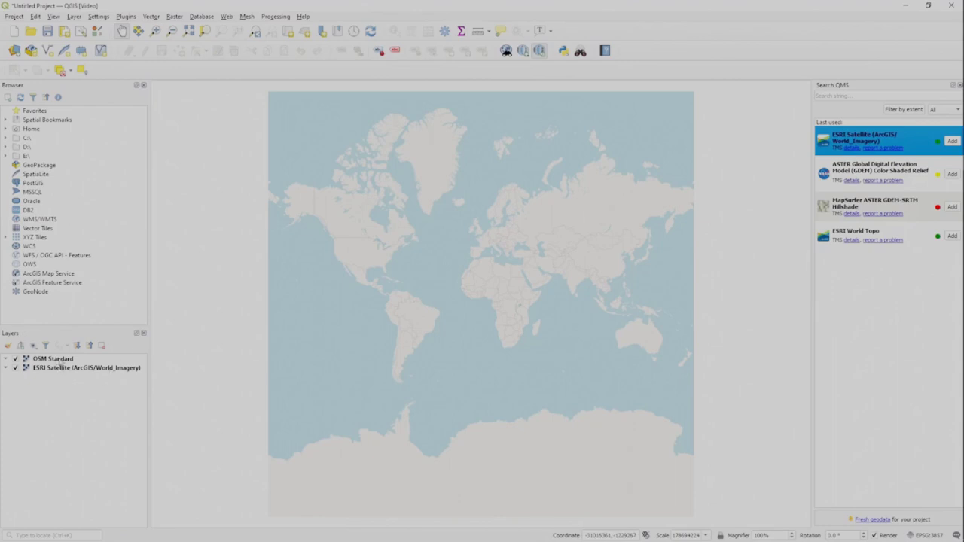
left_click_drag(61, 364, 62, 384)
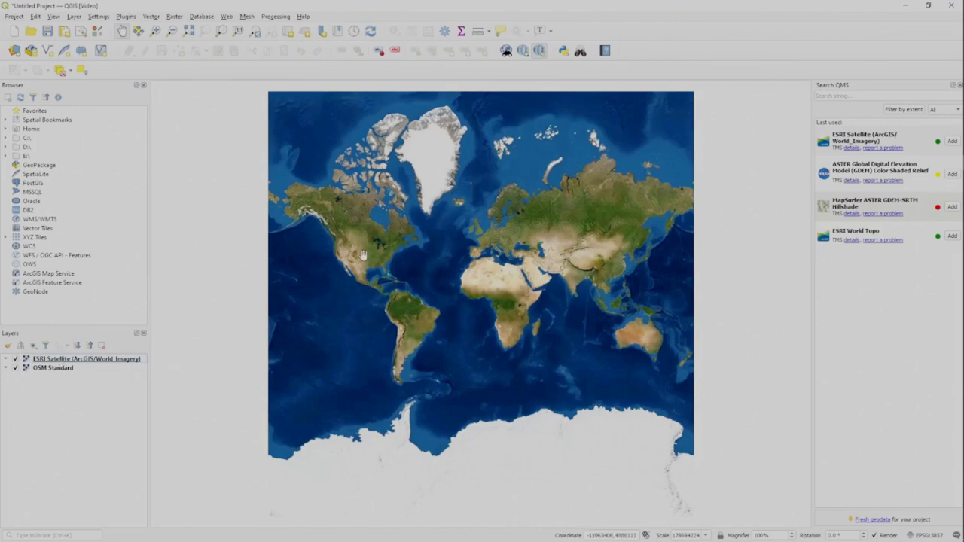
Geocode the city of Madison, Wisconsin, and zoom to the GeoCoding Plugin Results layer
scroll(363, 255, "up", 3)
left_click_drag(414, 249, 500, 312)
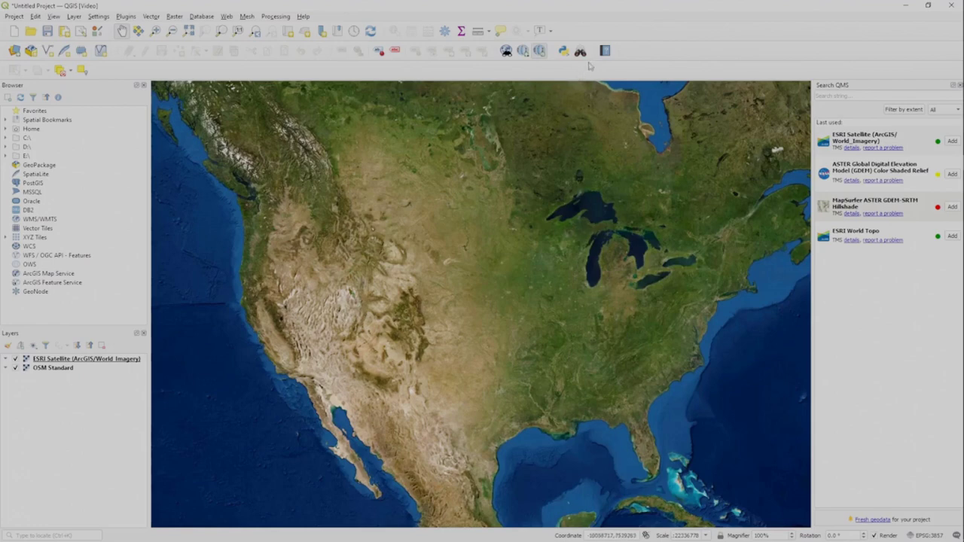
left_click(580, 51)
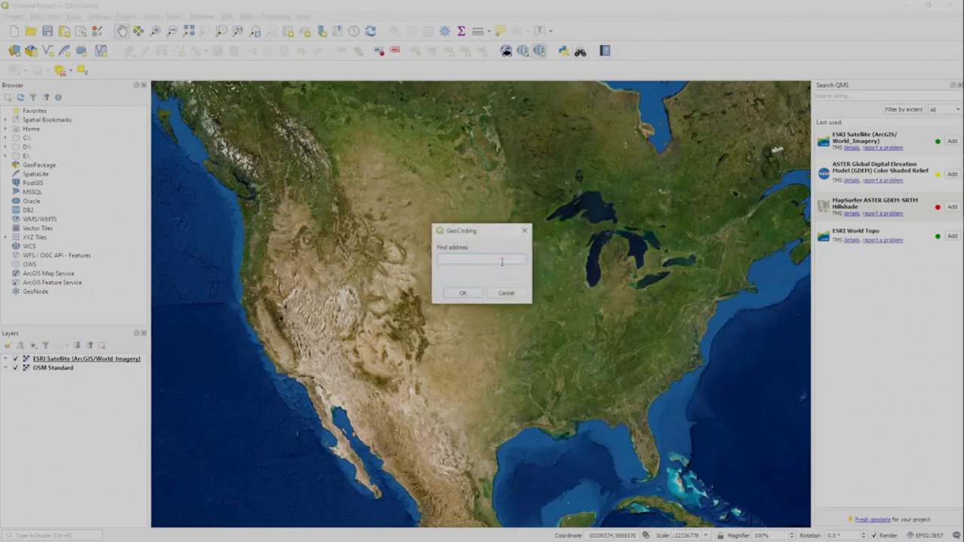
key("Return")
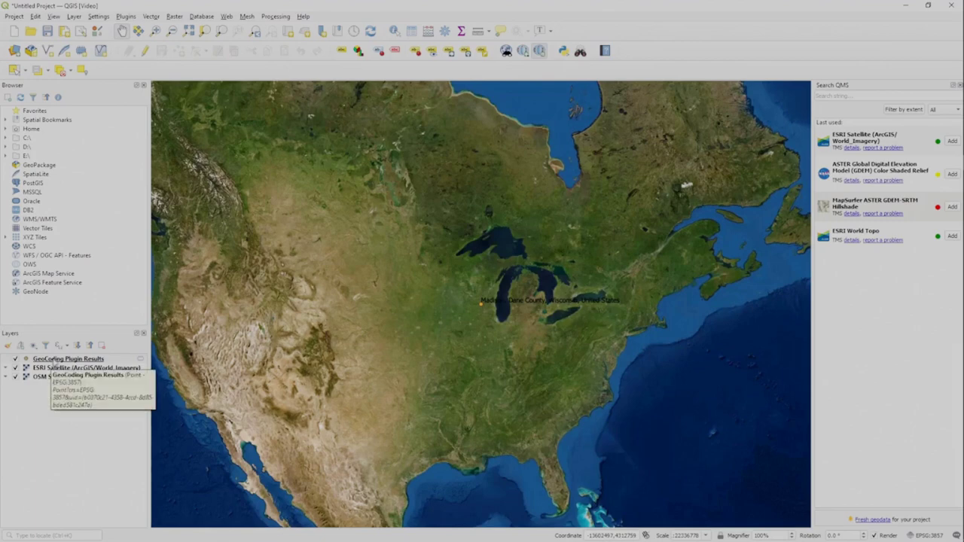
right_click(55, 360)
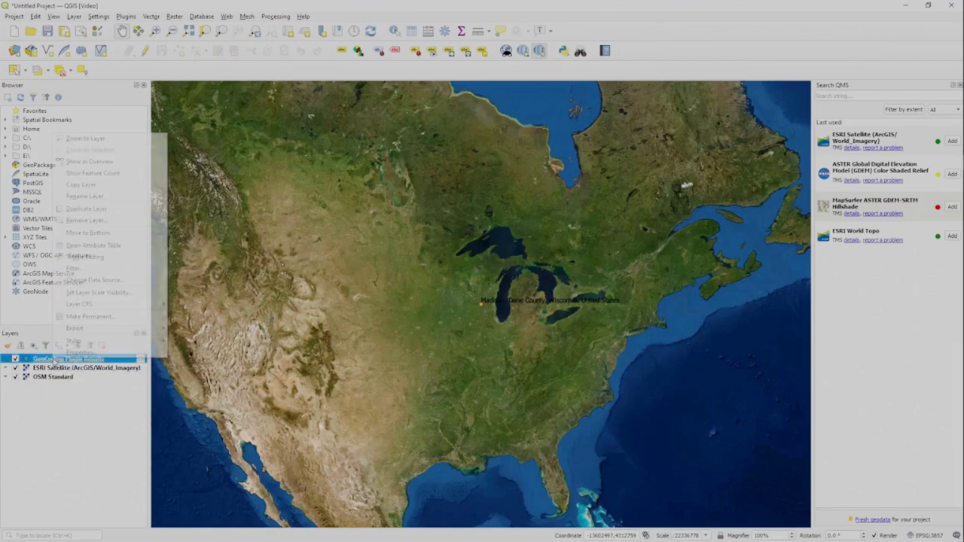
left_click(96, 138)
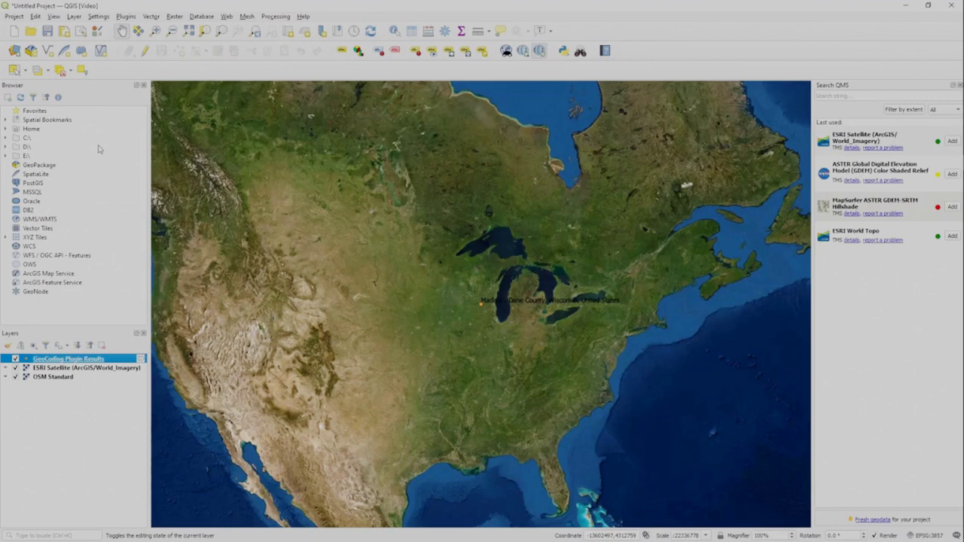
Zoom to the GeoCoding Plugin Results layer and examine the satellite imagery of Madison and its surrounding lakes
right_click(94, 363)
left_click(142, 144)
scroll(473, 307, "up", 3)
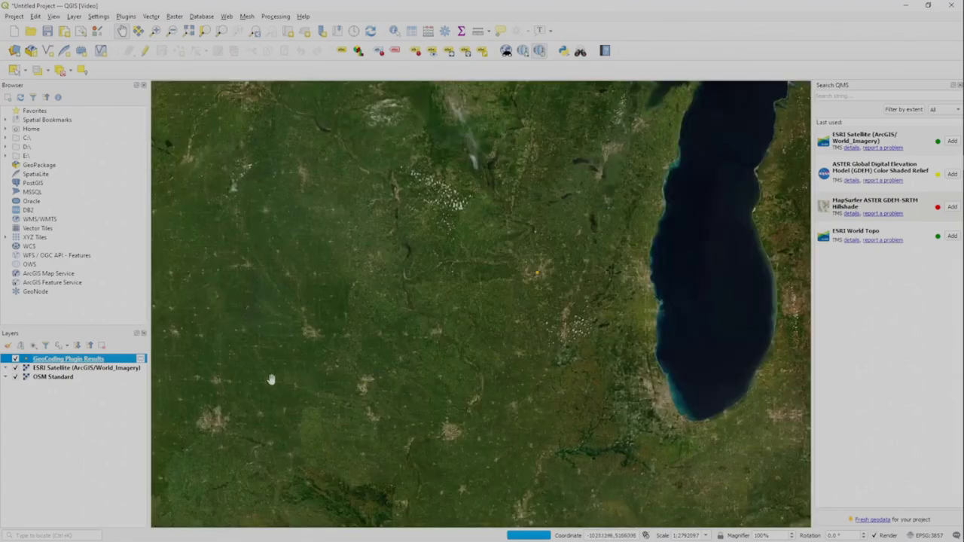
scroll(556, 283, "up", 3)
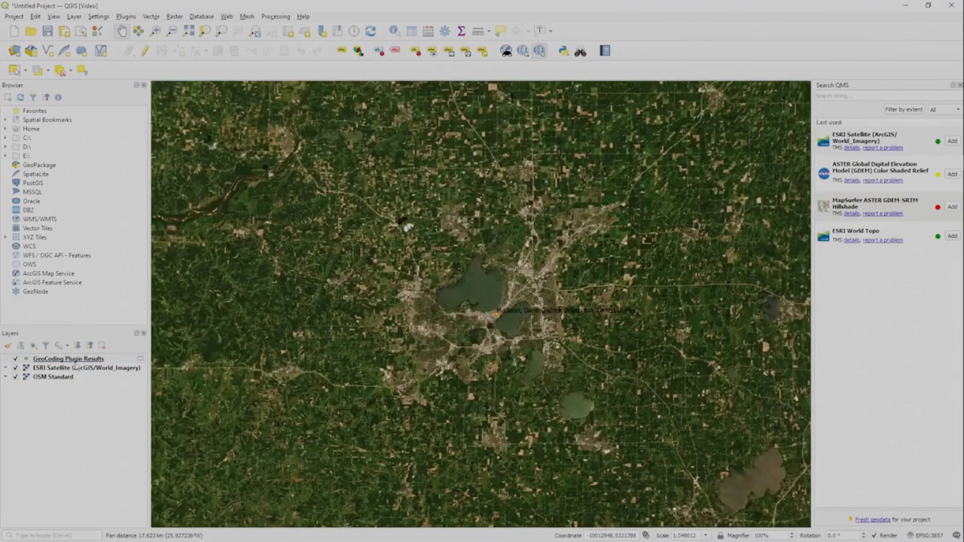
right_click(75, 360)
left_click(124, 140)
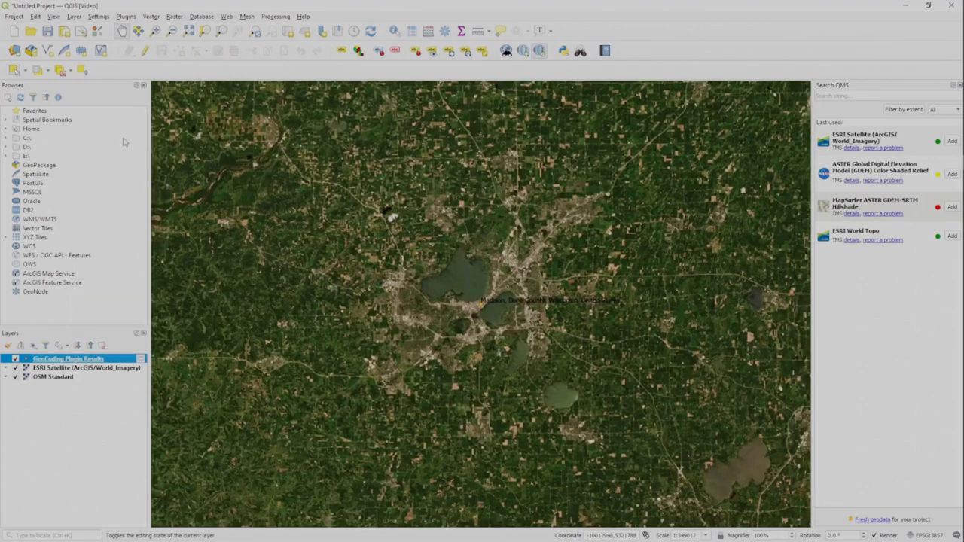
scroll(478, 347, "down", 2)
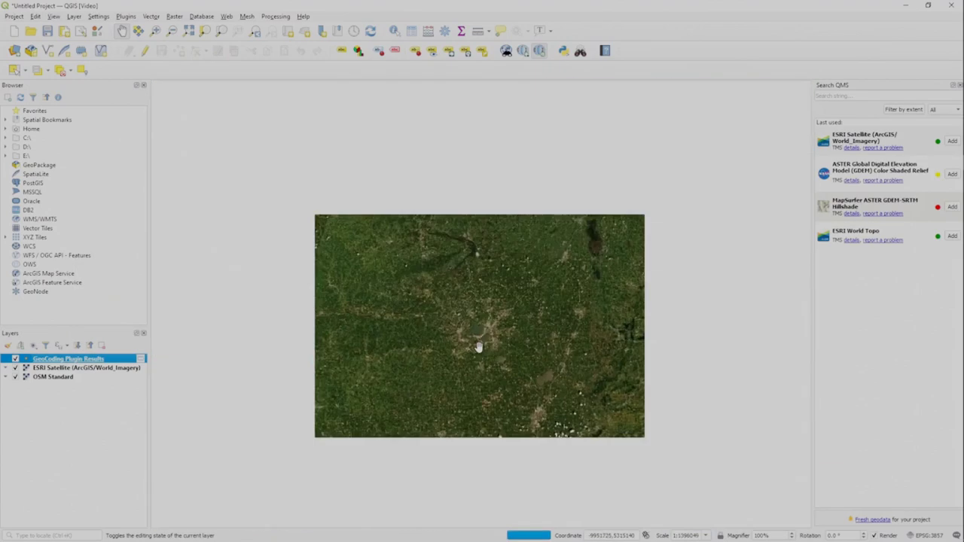
right_click(78, 360)
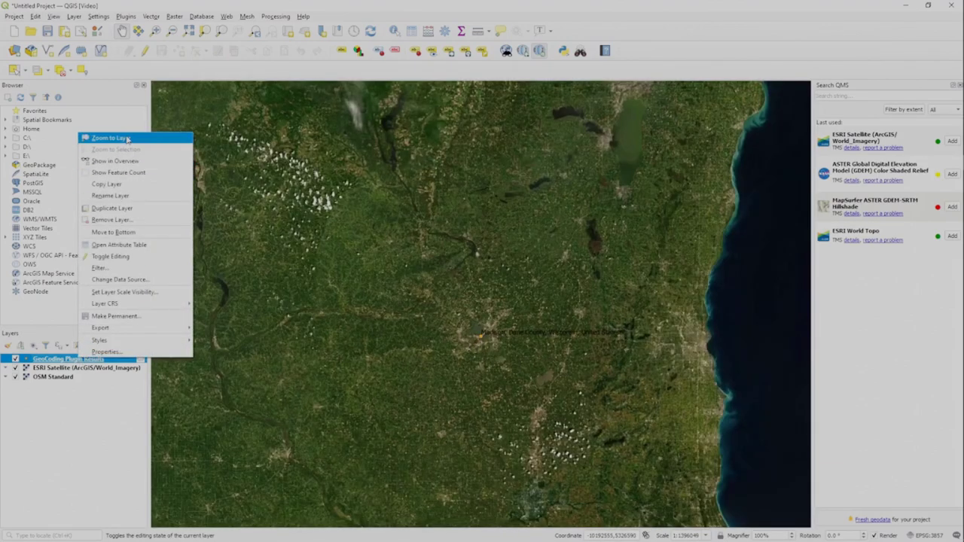
left_click(124, 139)
scroll(497, 309, "up", 3)
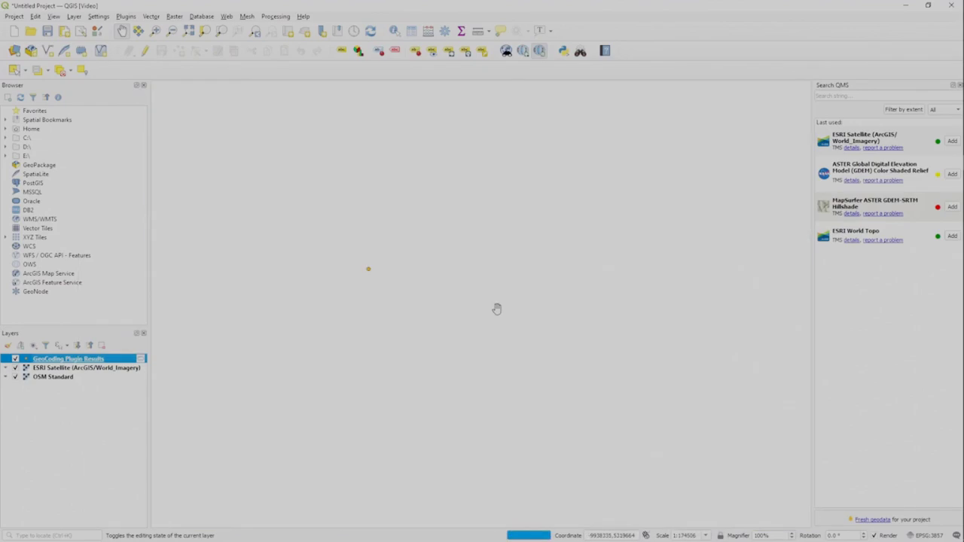
left_click_drag(384, 286, 514, 277)
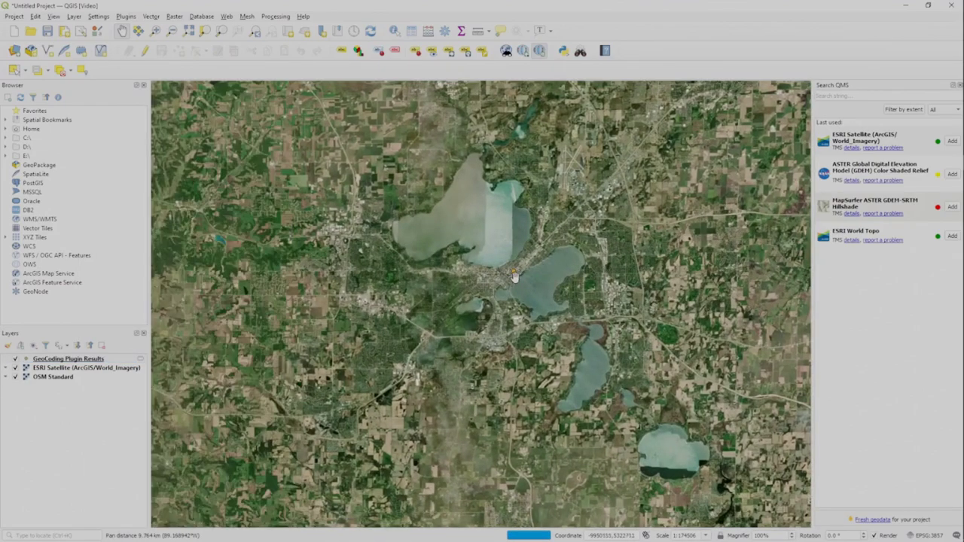
scroll(532, 290, "up", 2)
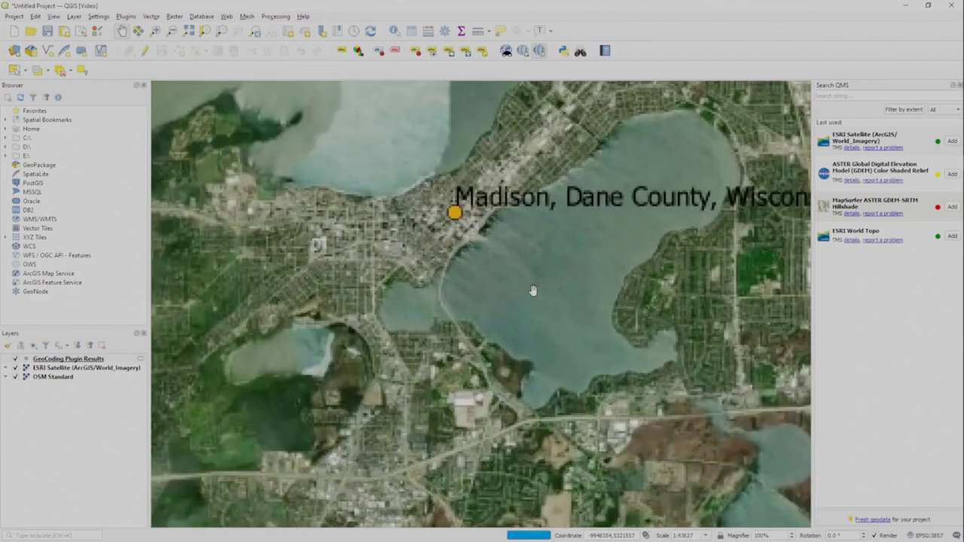
left_click_drag(492, 238, 538, 370)
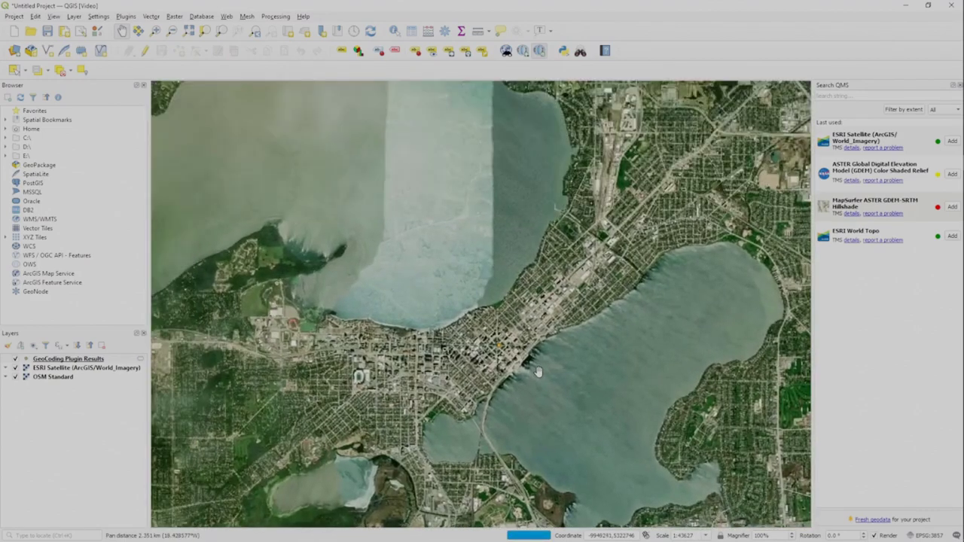
scroll(520, 343, "down", 3)
scroll(512, 325, "up", 2)
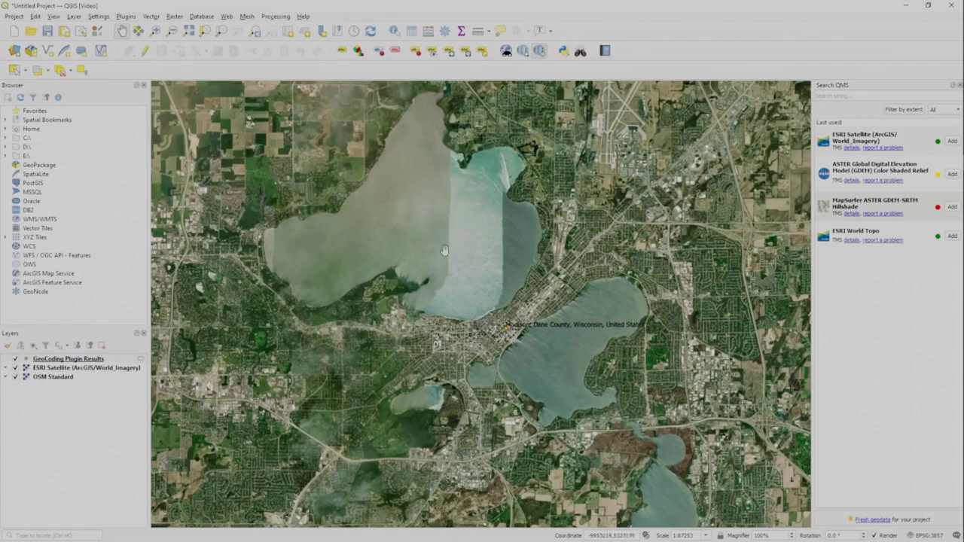
Follow the satellite imagery north-west of Madison's lakes into the farmland and frame the farm buildings among the striped fields
left_click_drag(474, 209, 489, 322)
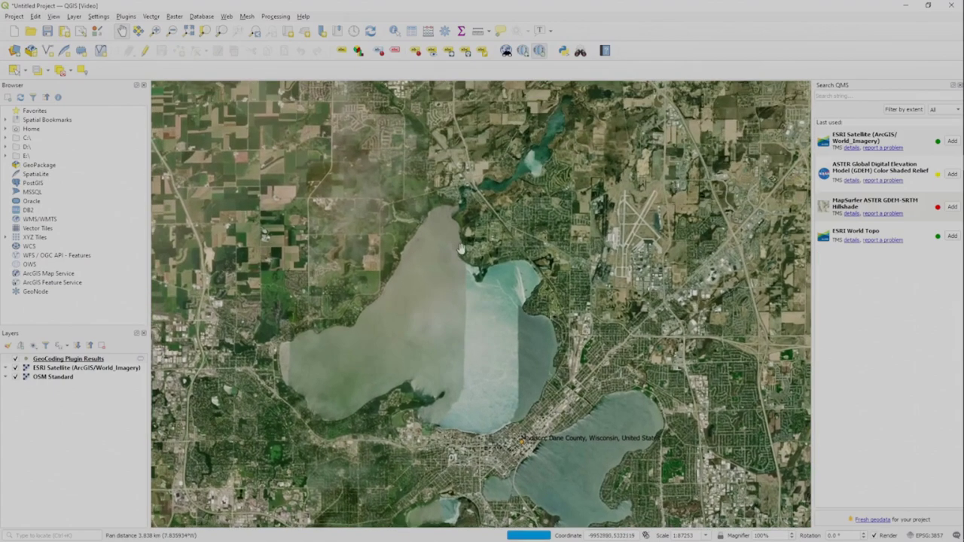
left_click_drag(462, 249, 533, 351)
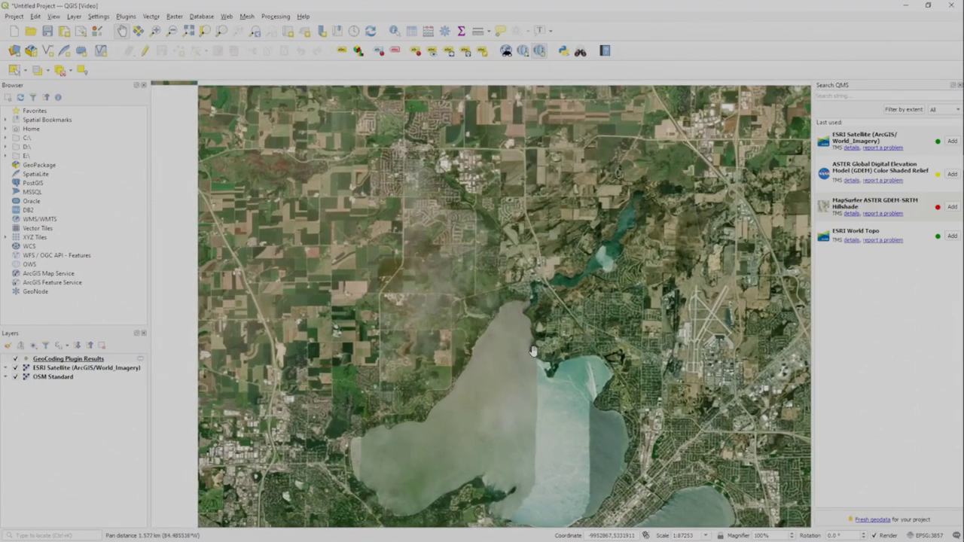
left_click_drag(414, 262, 452, 324)
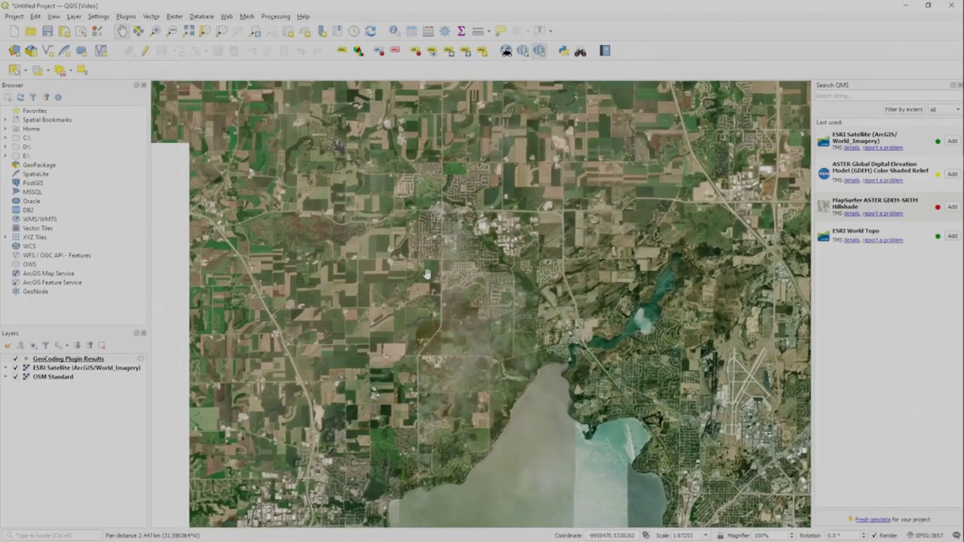
left_click_drag(508, 258, 494, 362)
left_click_drag(512, 279, 507, 354)
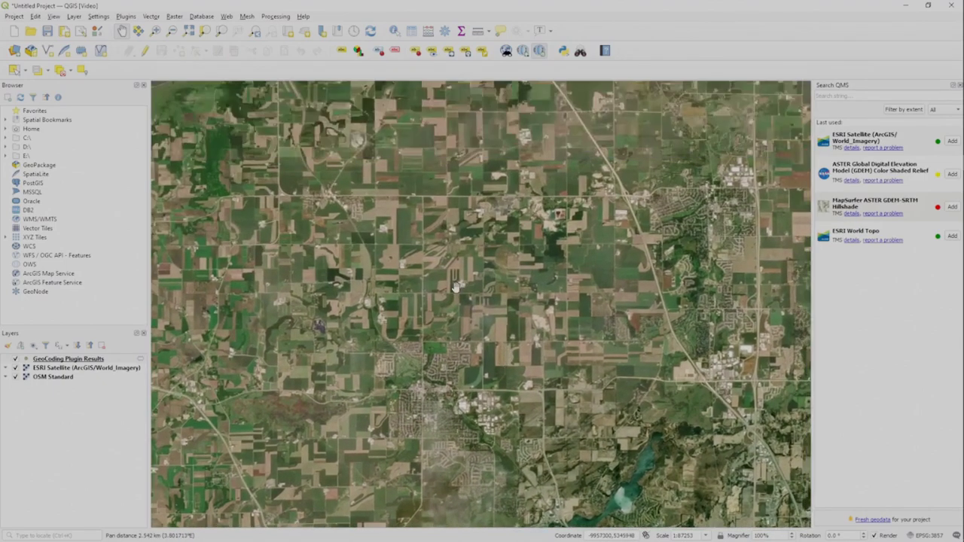
scroll(456, 286, "up", 2)
left_click_drag(511, 263, 534, 346)
scroll(491, 323, "up", 1)
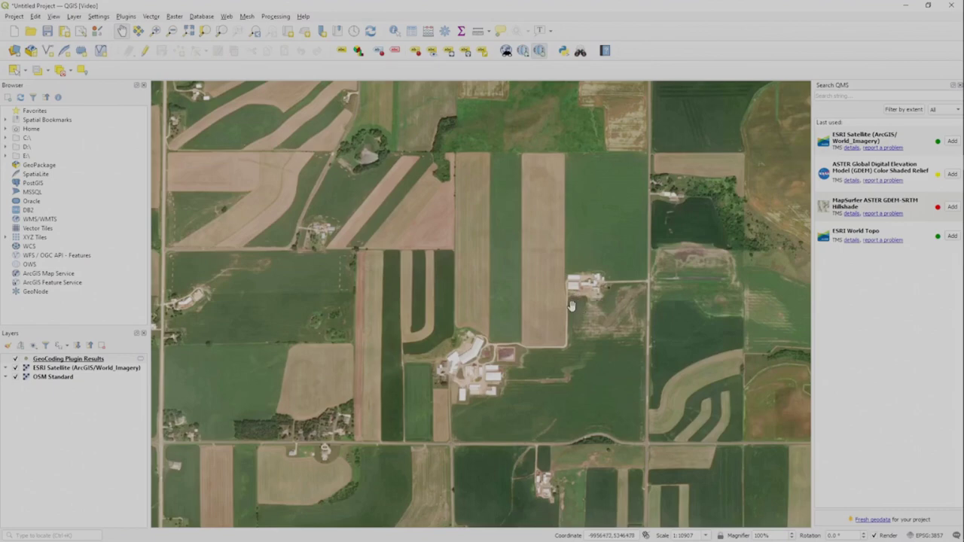
left_click_drag(571, 307, 555, 301)
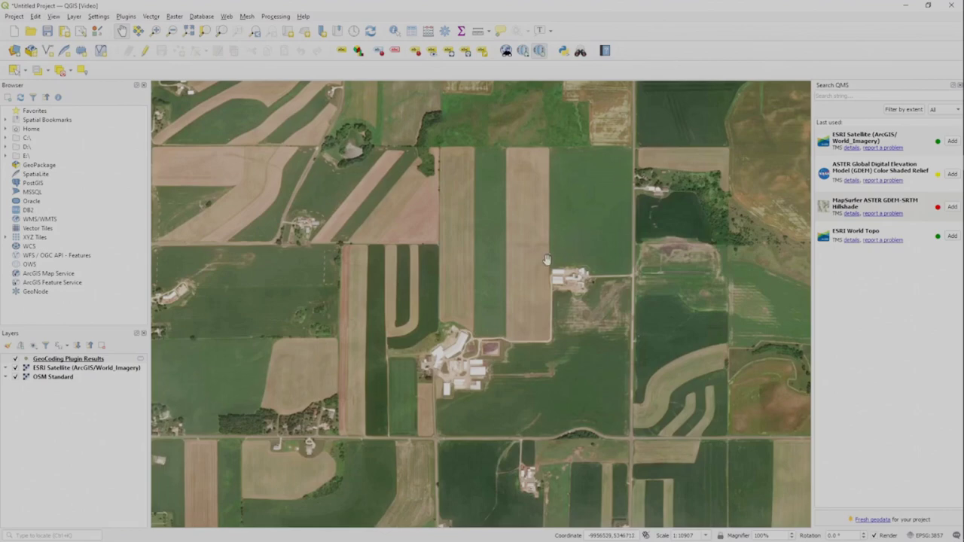
left_click_drag(539, 264, 547, 282)
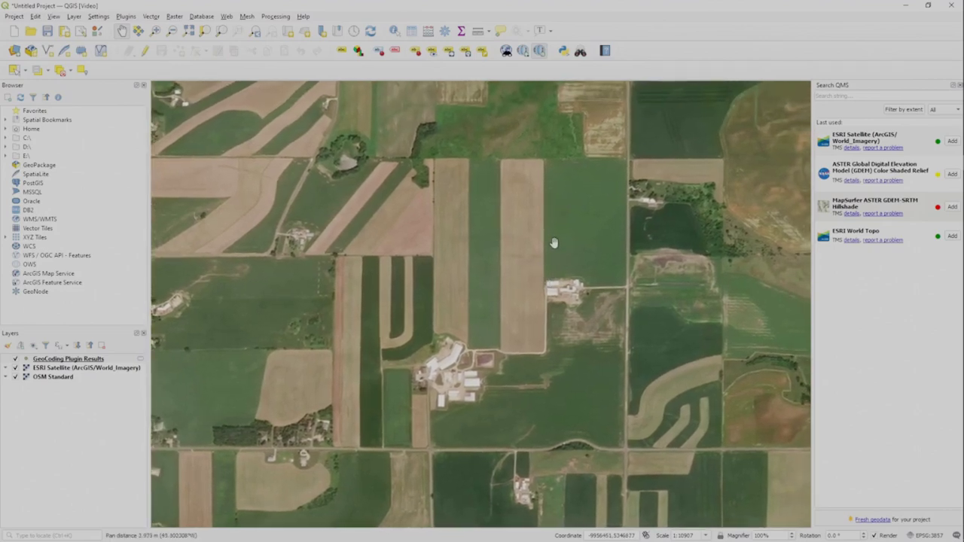
left_click_drag(555, 243, 551, 243)
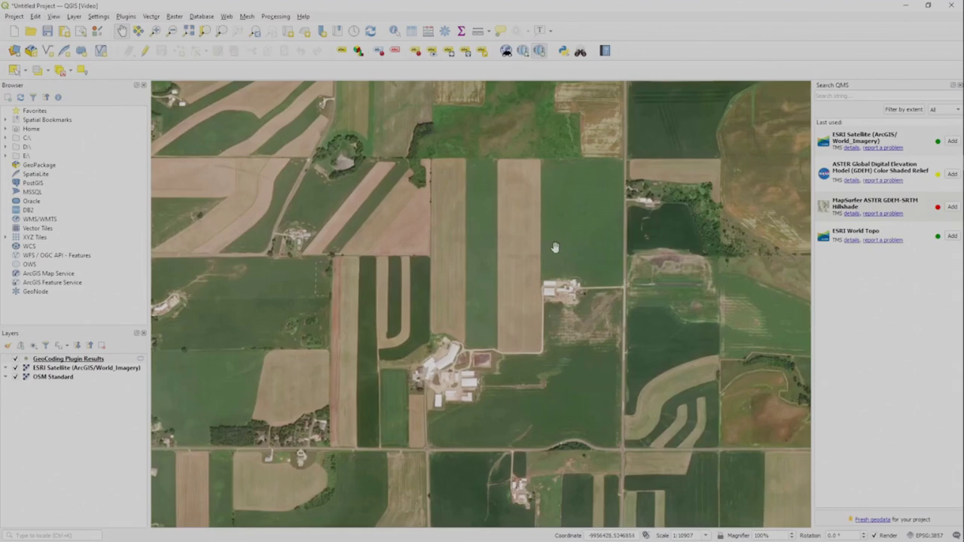
left_click_drag(542, 279, 537, 282)
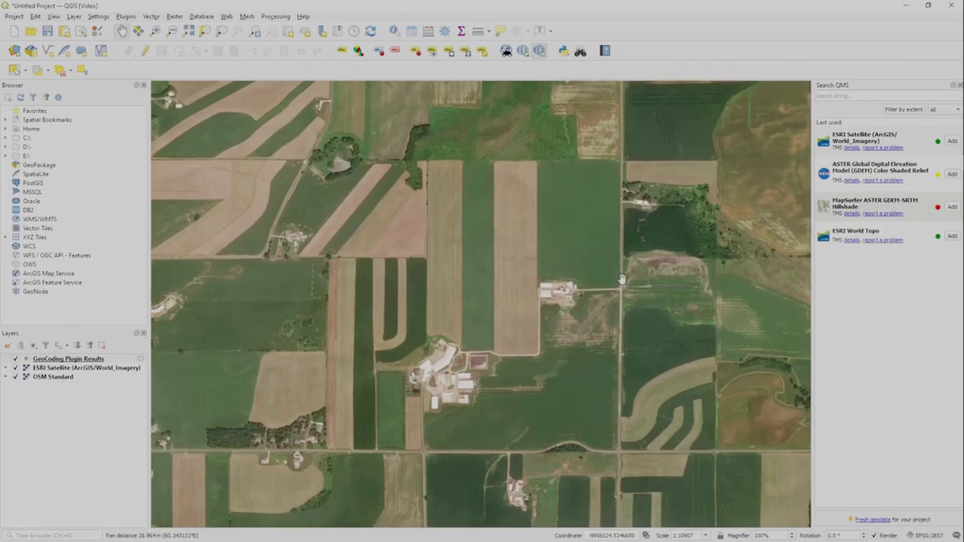
left_click_drag(518, 301, 520, 293)
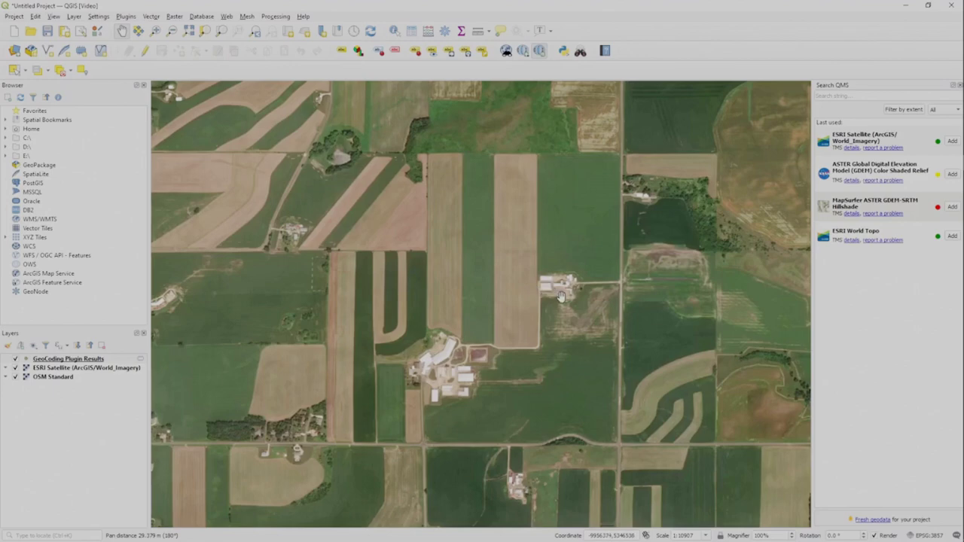
left_click_drag(524, 284, 520, 291)
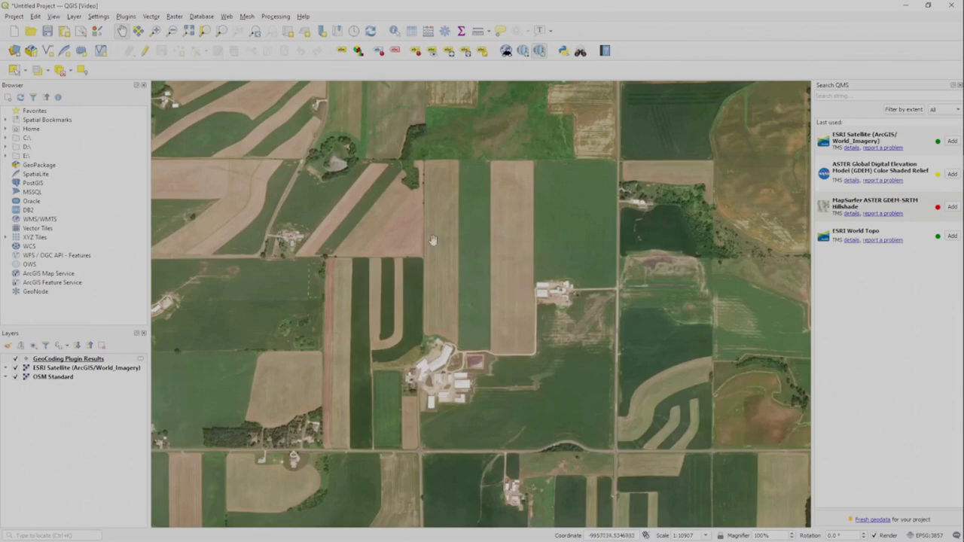
left_click_drag(461, 210, 469, 221)
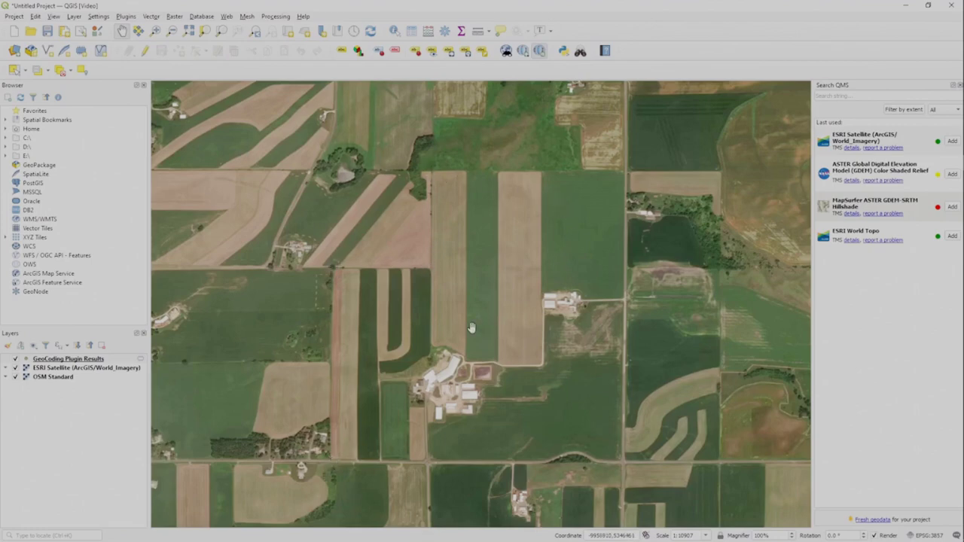
left_click_drag(472, 328, 474, 319)
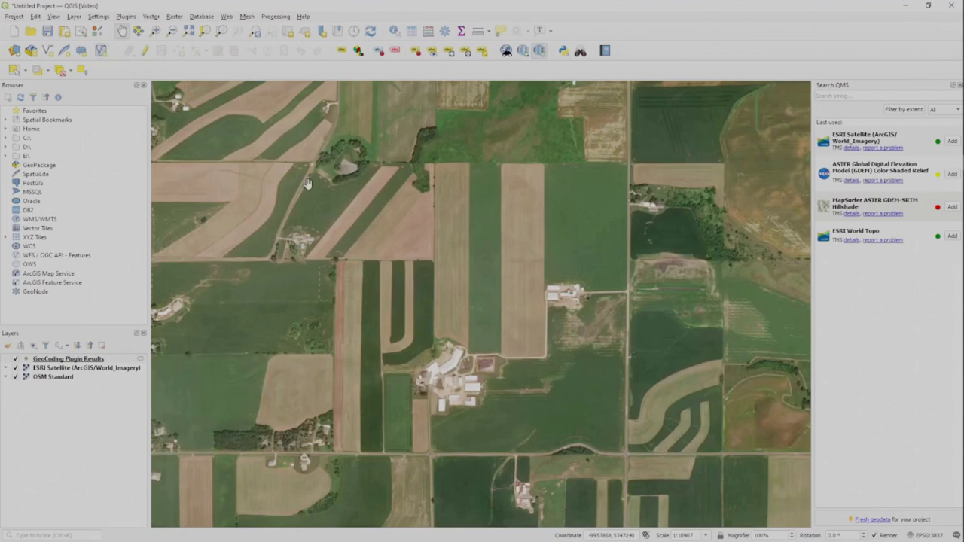
Start a new temporary scratch layer named "Tom's Farm" with Polygon as its geometry type
left_click(82, 51)
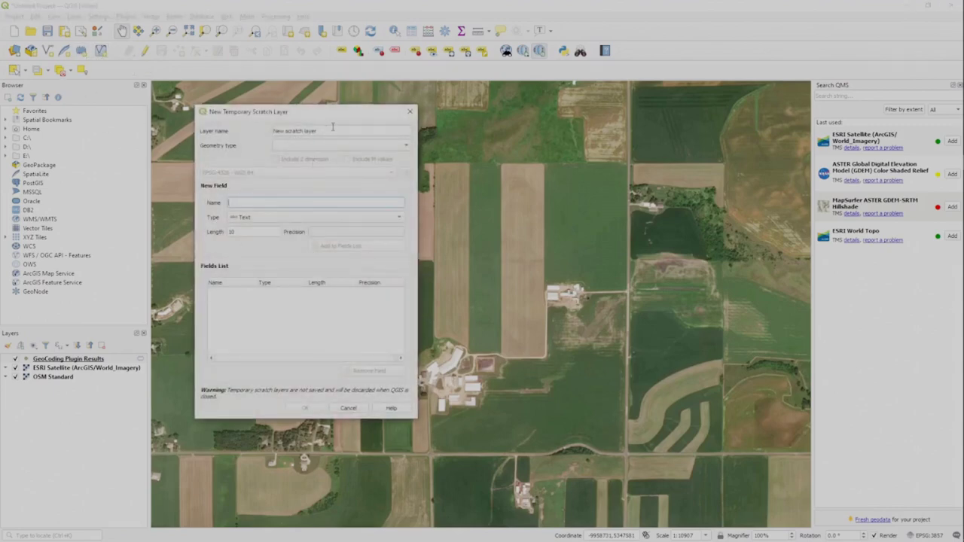
left_click_drag(332, 127, 183, 132)
type("Tom's Farm")
left_click(407, 146)
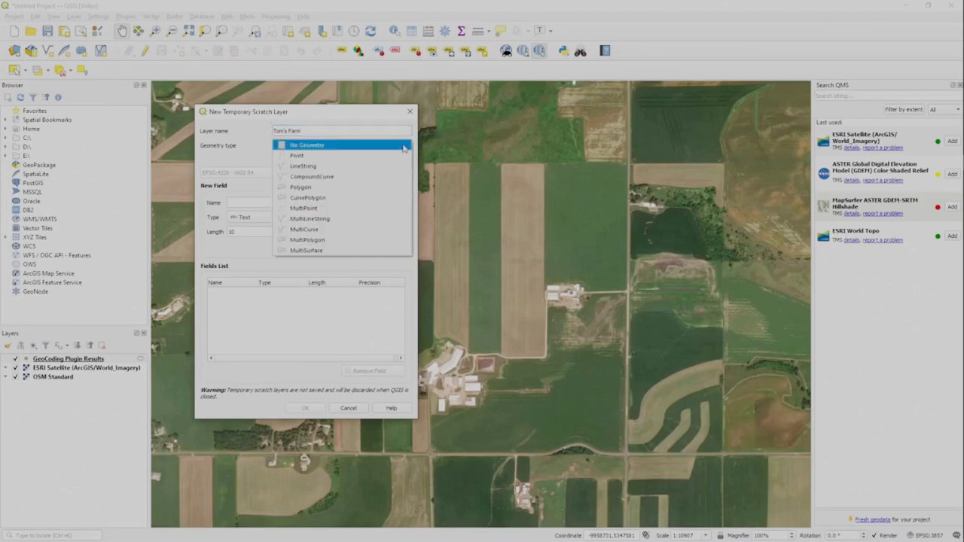
left_click(301, 156)
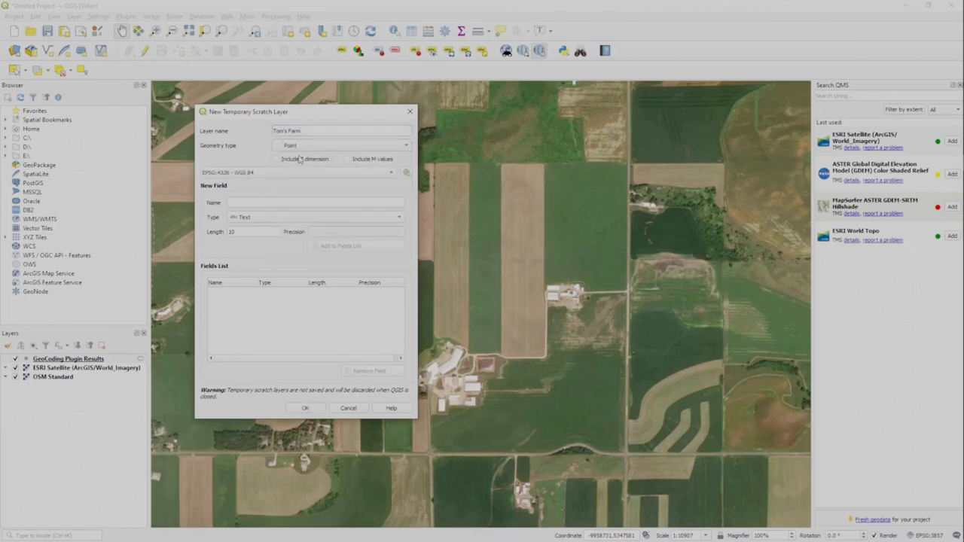
left_click(353, 150)
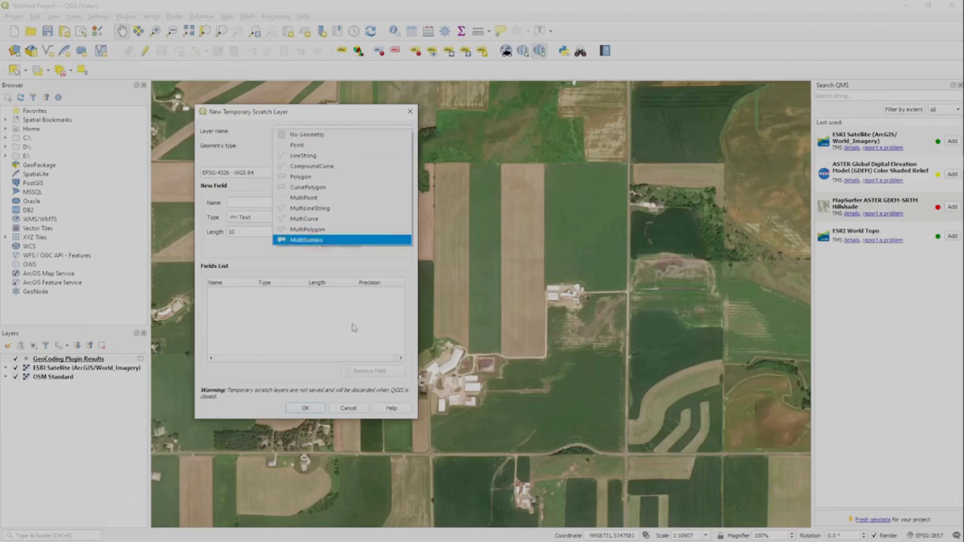
left_click(308, 177)
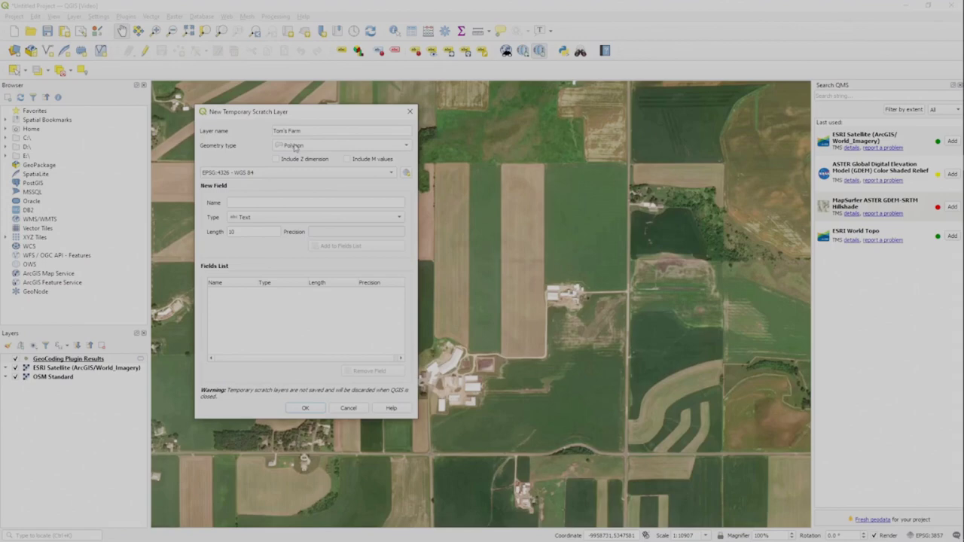
Set the scratch layer's coordinate system to the project CRS, EPSG:3857 - WGS 84 / Pseudo-Mercator
left_click(284, 173)
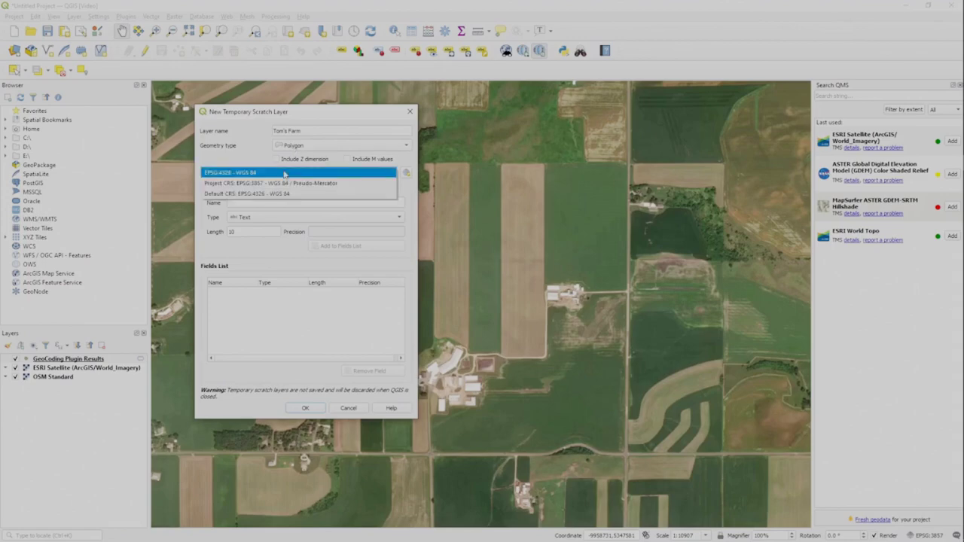
left_click(285, 174)
left_click(285, 174)
left_click(283, 186)
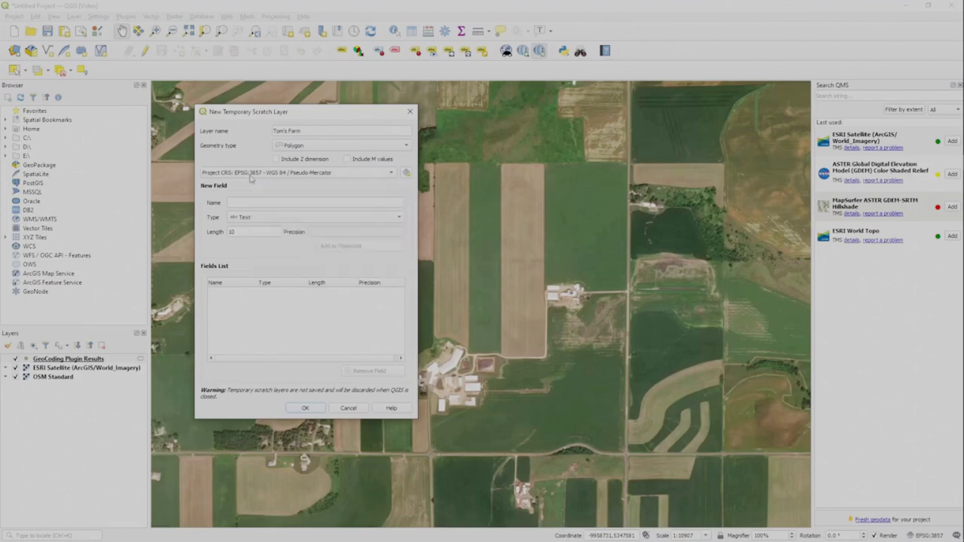
mouse_move(302, 115)
left_mouse_down()
mouse_move(304, 103)
mouse_move(280, 104)
mouse_move(318, 111)
left_mouse_up()
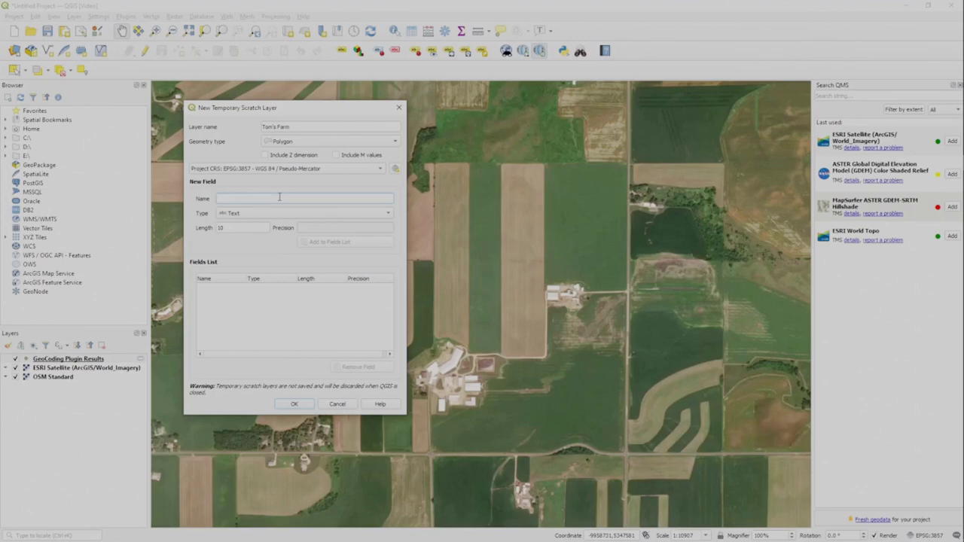
Add a Decimal Number field named "area" with length 10 and precision 2 to the scratch layer's fields list
type("area")
left_click(299, 219)
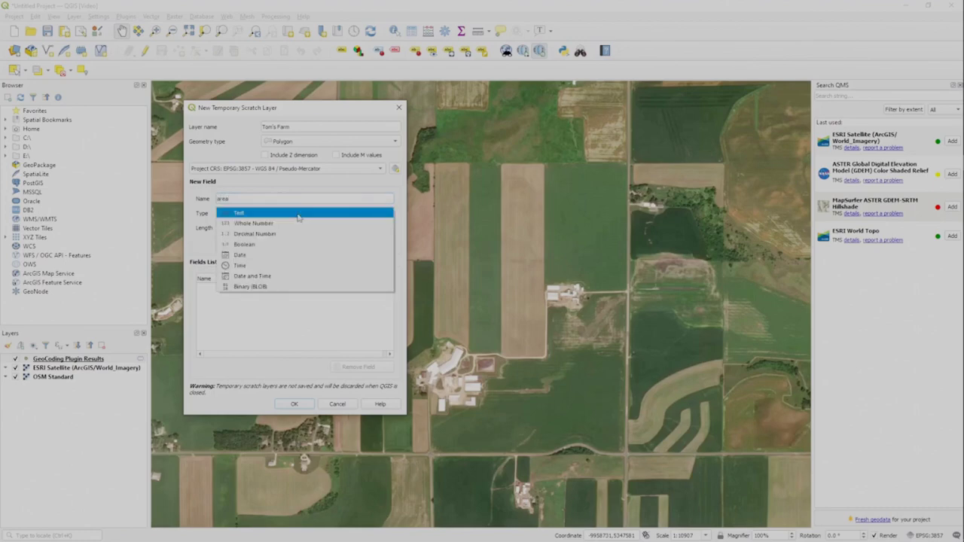
left_click(255, 234)
left_click(259, 215)
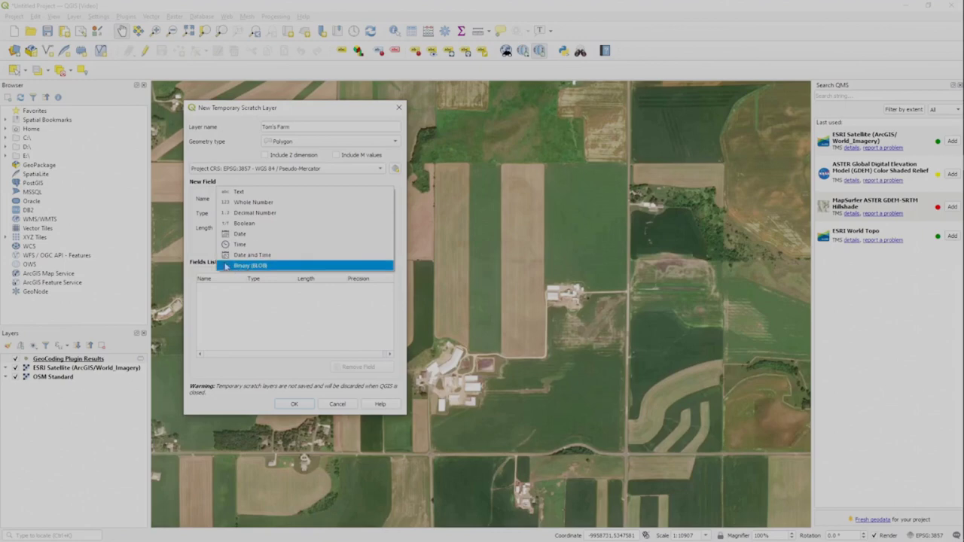
left_click(249, 214)
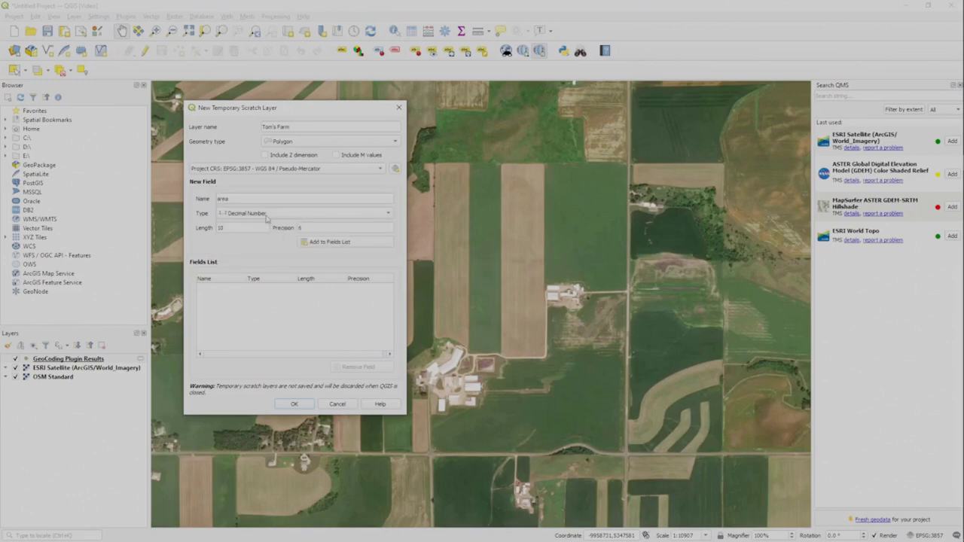
left_click_drag(321, 226, 269, 226)
left_click(324, 244)
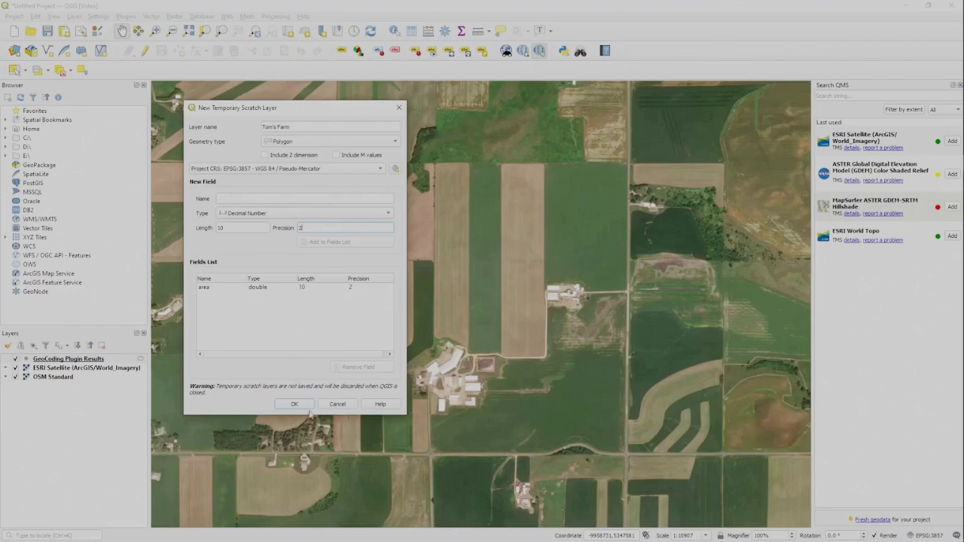
Create the "Tom's Farm" scratch layer and remove the GeoCoding Plugin Results layer from the project
left_click(306, 405)
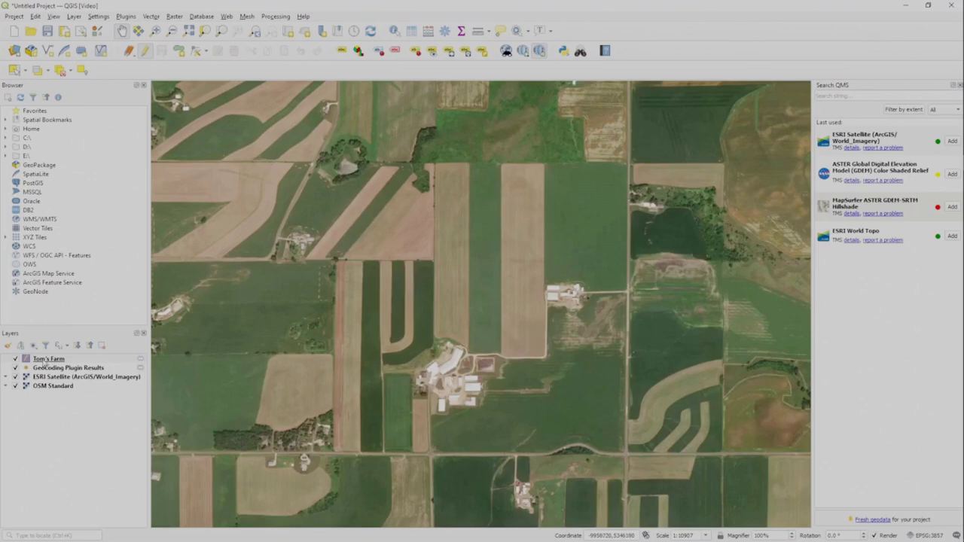
left_click(47, 368)
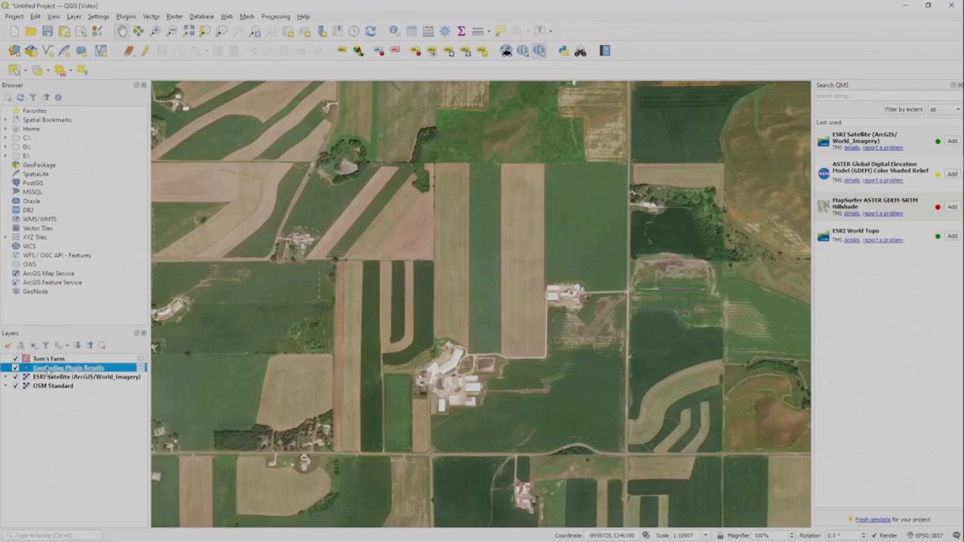
right_click(47, 368)
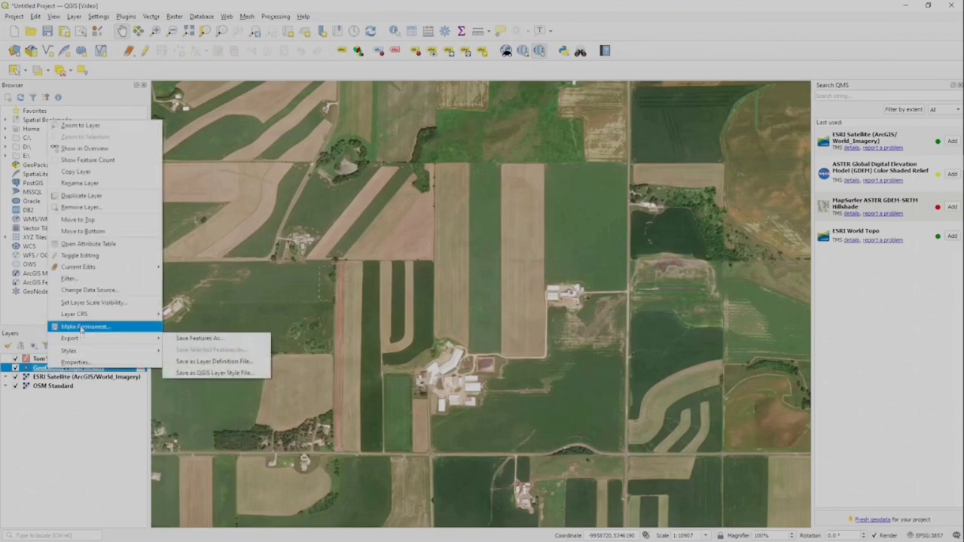
left_click(93, 209)
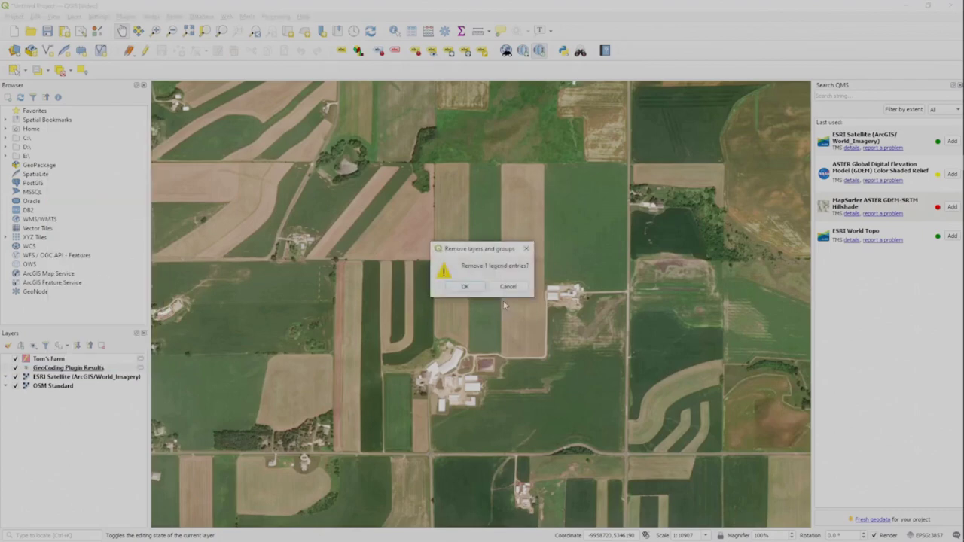
left_click(467, 287)
Remove the OSM Standard basemap from the project and make Tom's Farm the active layer
left_click(70, 368)
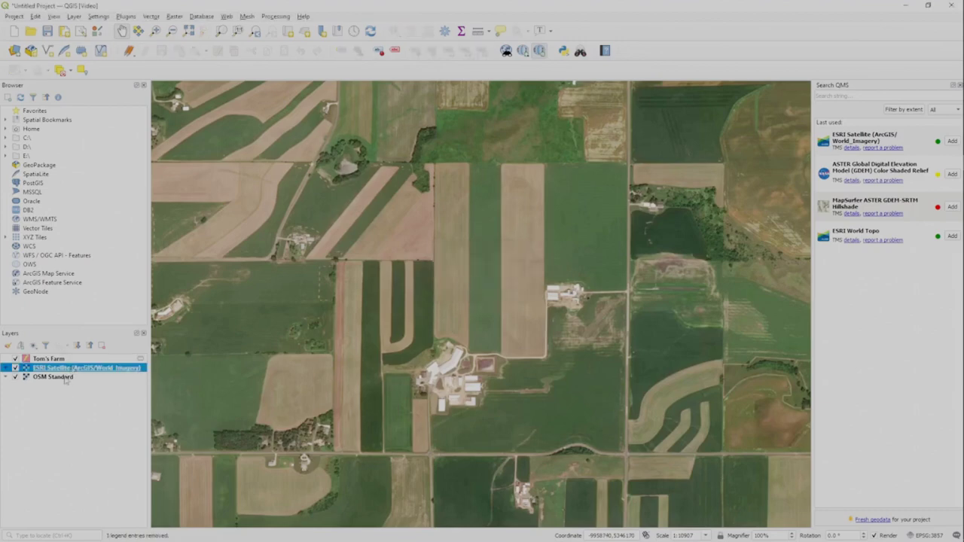
left_click(66, 377)
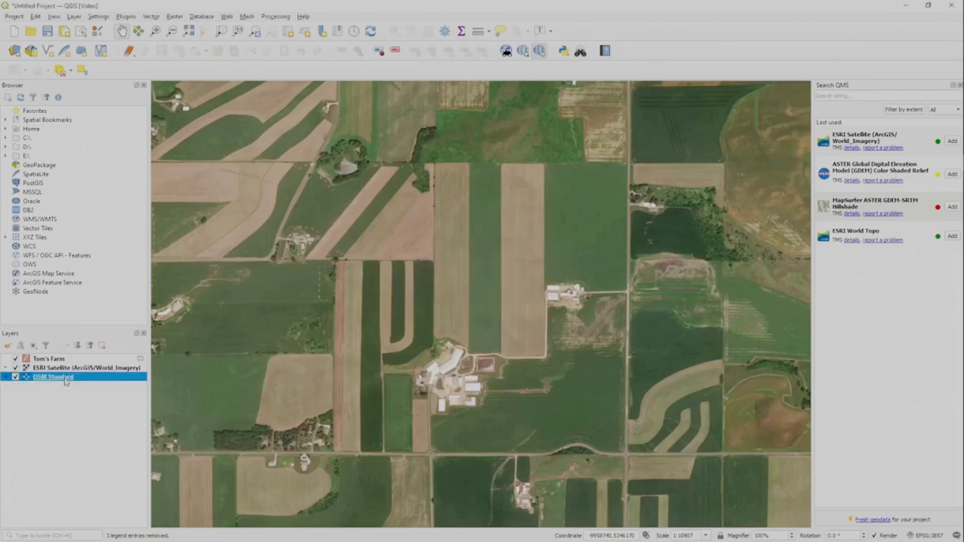
right_click(65, 384)
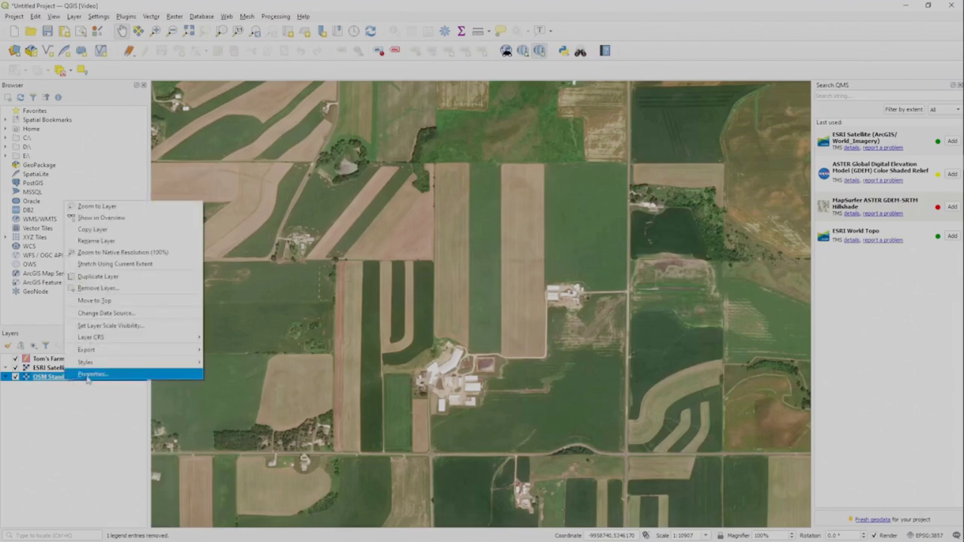
mouse_move(90, 363)
left_click(99, 288)
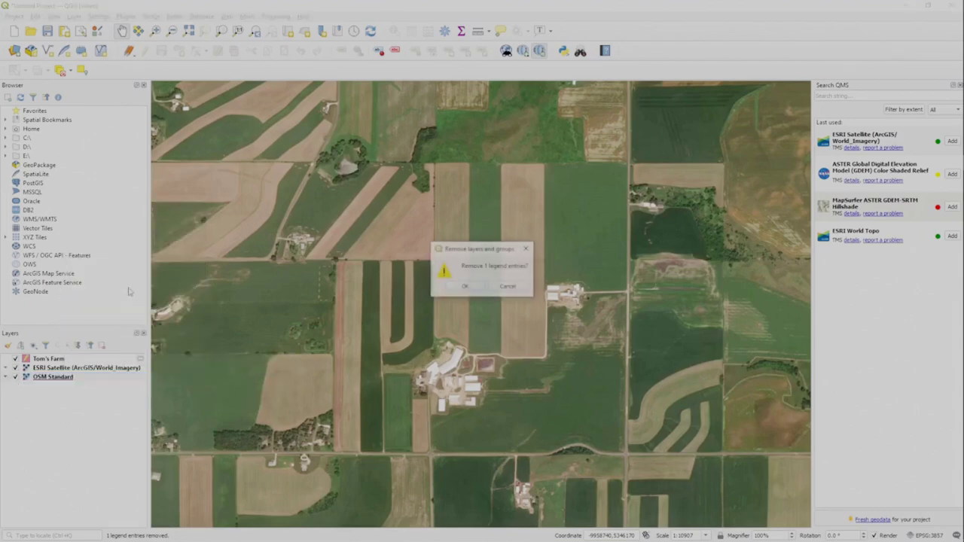
left_click(458, 287)
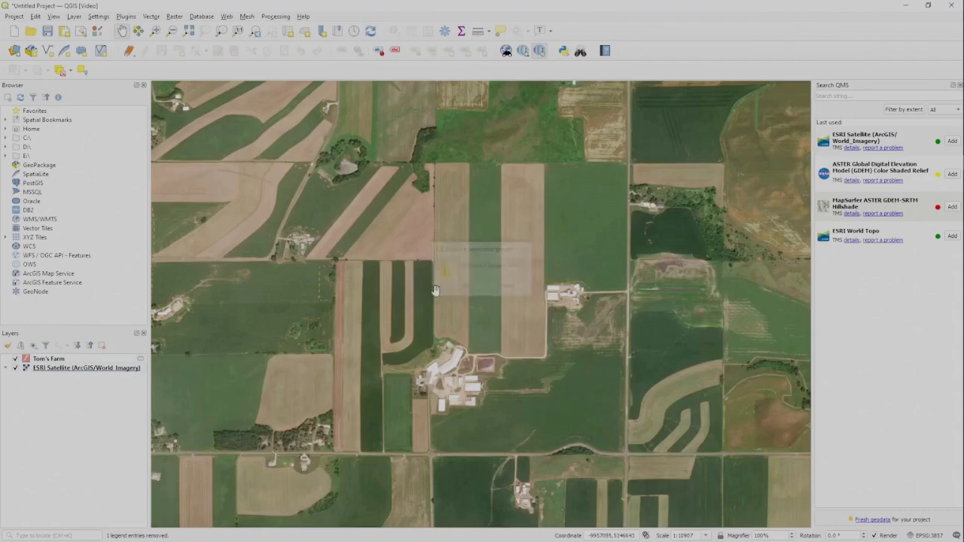
left_click(63, 360)
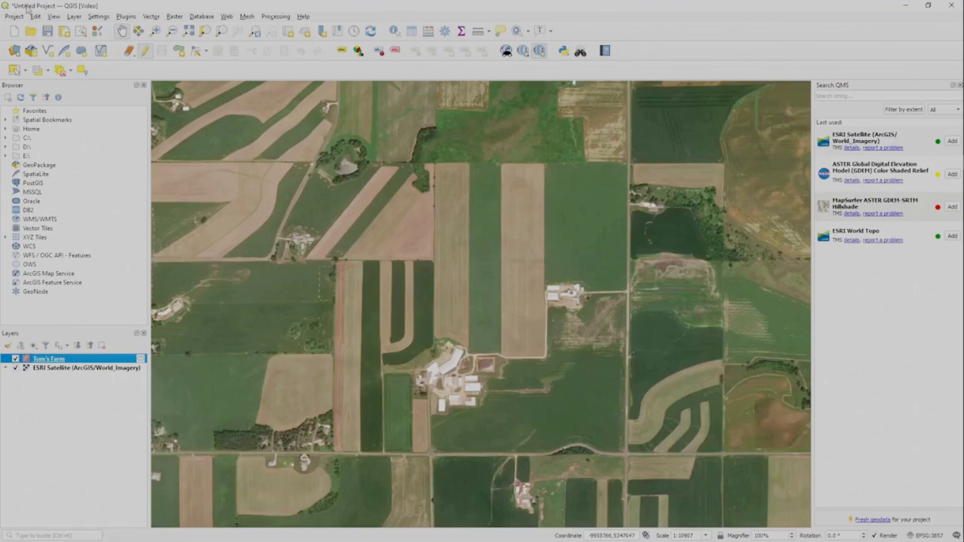
left_click(14, 16)
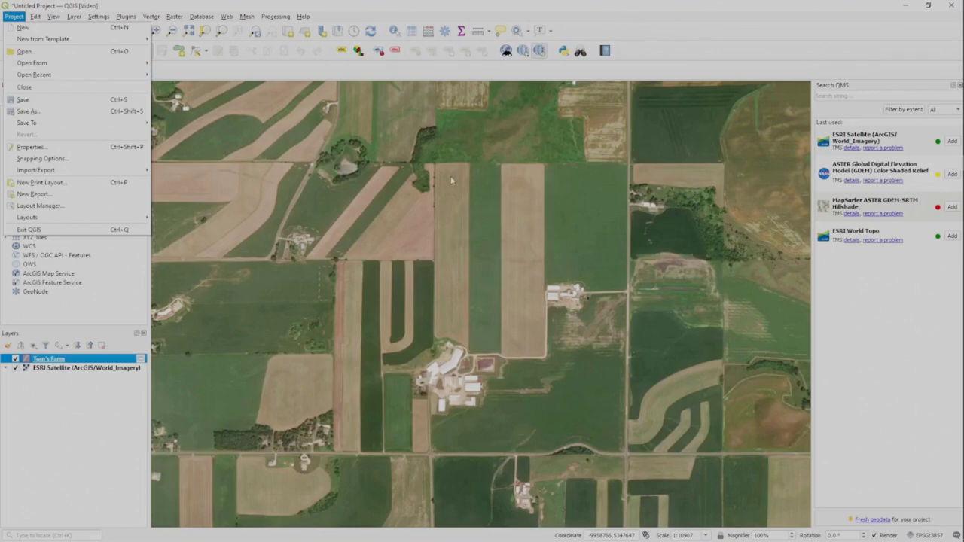
left_click(593, 22)
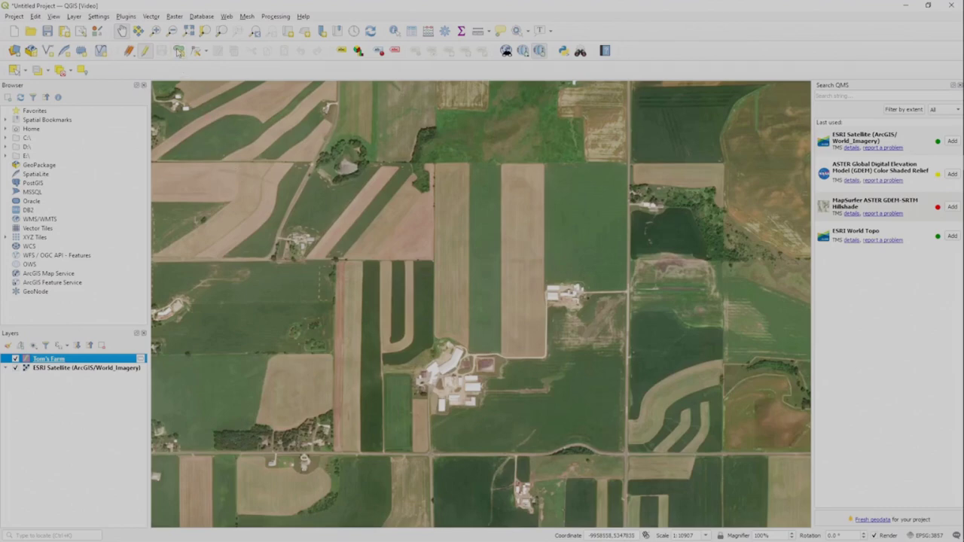
Digitize a six-cornered, L-shaped polygon along the roads and field edges around the farm buildings, leaving its area attribute empty
left_click(179, 50)
scroll(335, 260, "up", 2)
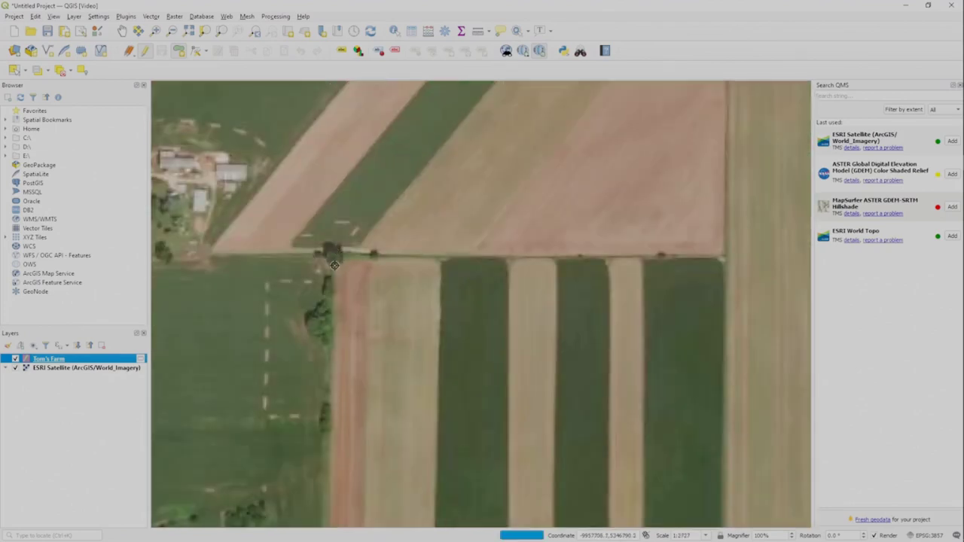
scroll(334, 265, "down", 2)
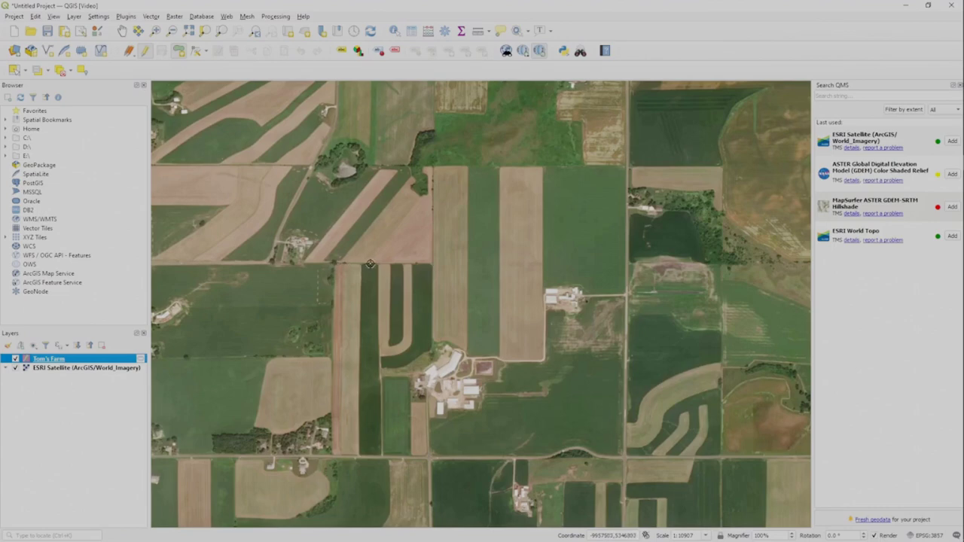
left_click(332, 263)
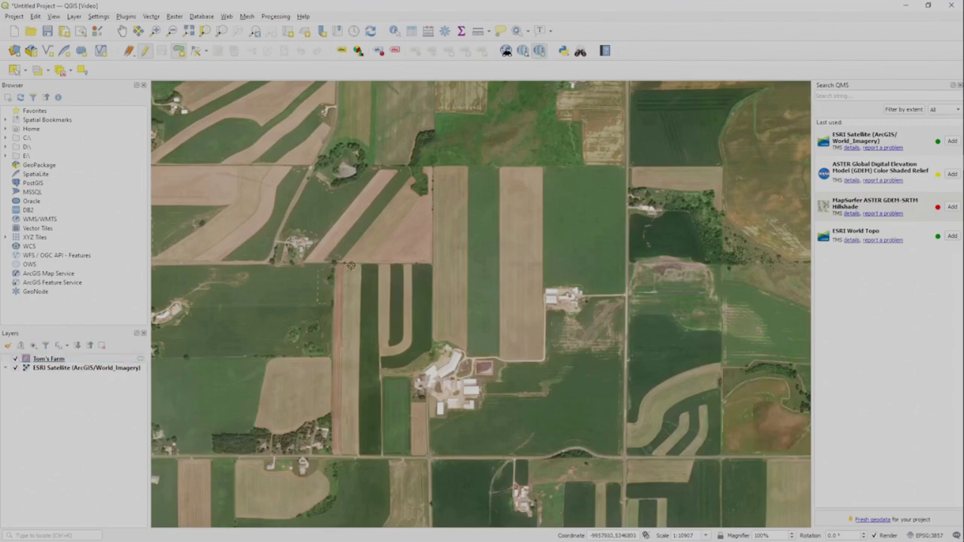
left_click(432, 263)
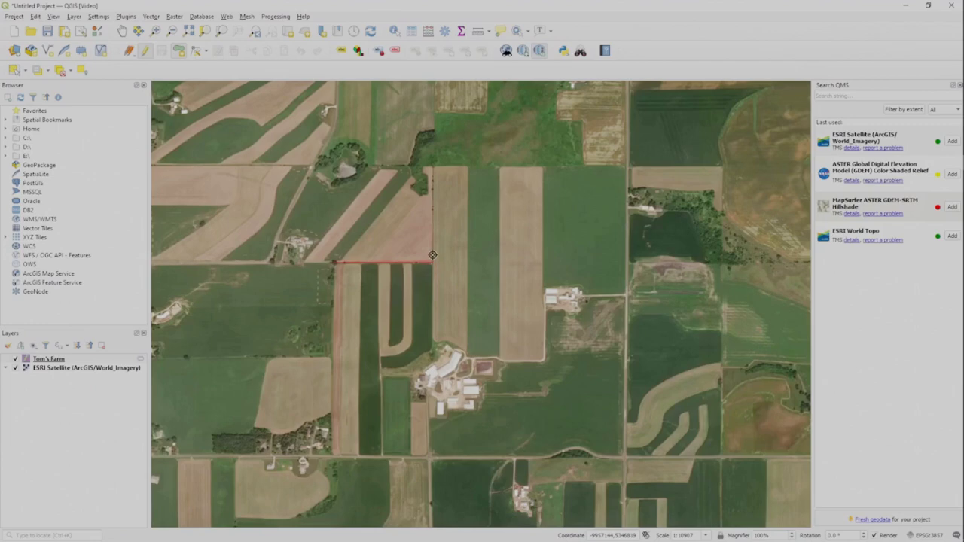
left_click(433, 165)
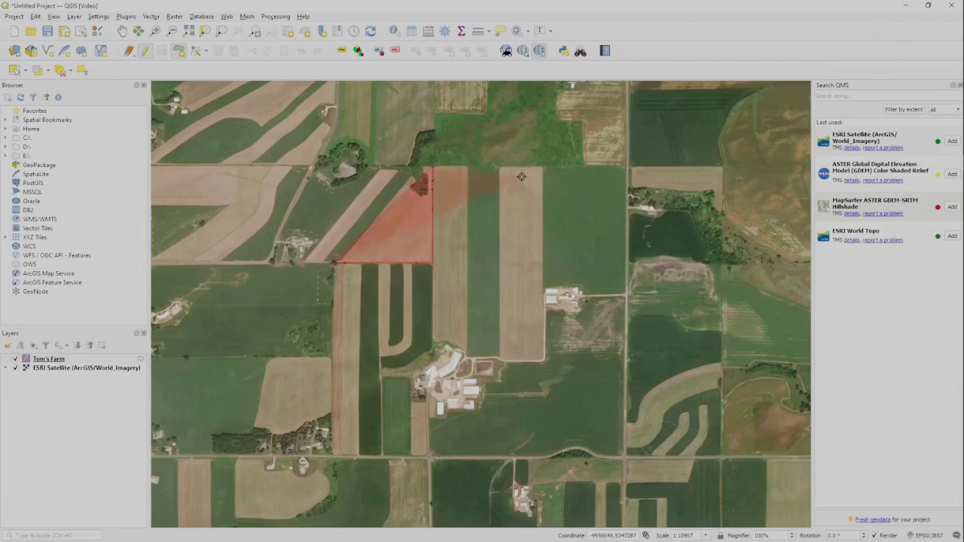
left_click(626, 165)
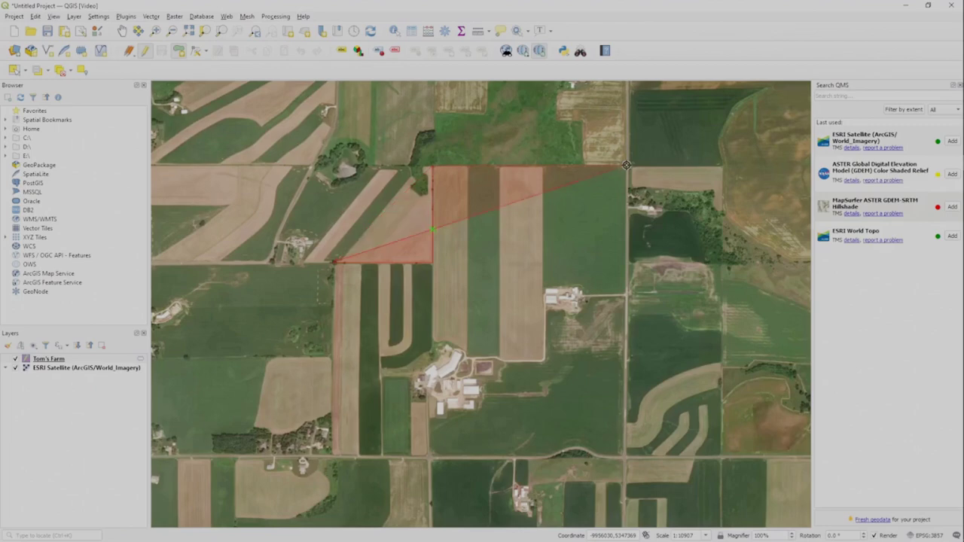
left_click(624, 455)
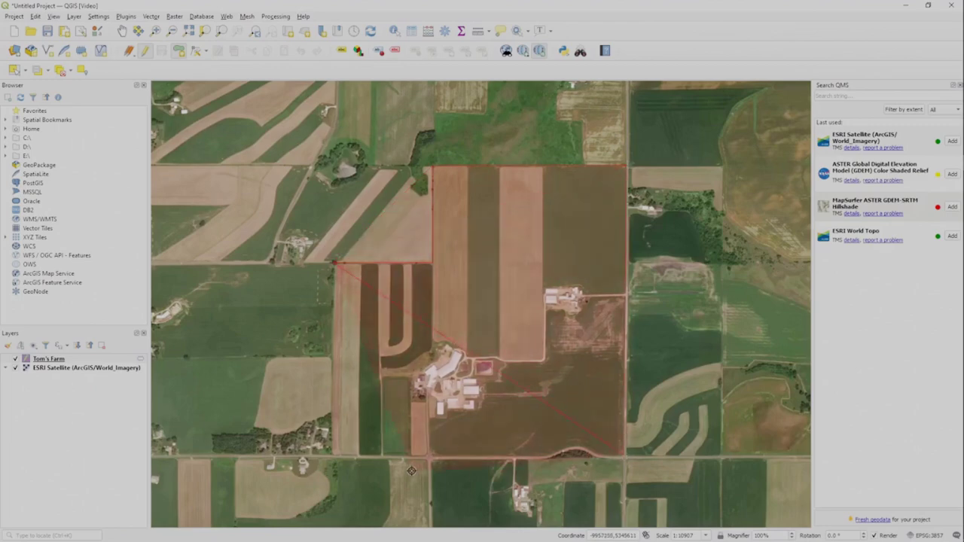
left_click(331, 452)
right_click(331, 453)
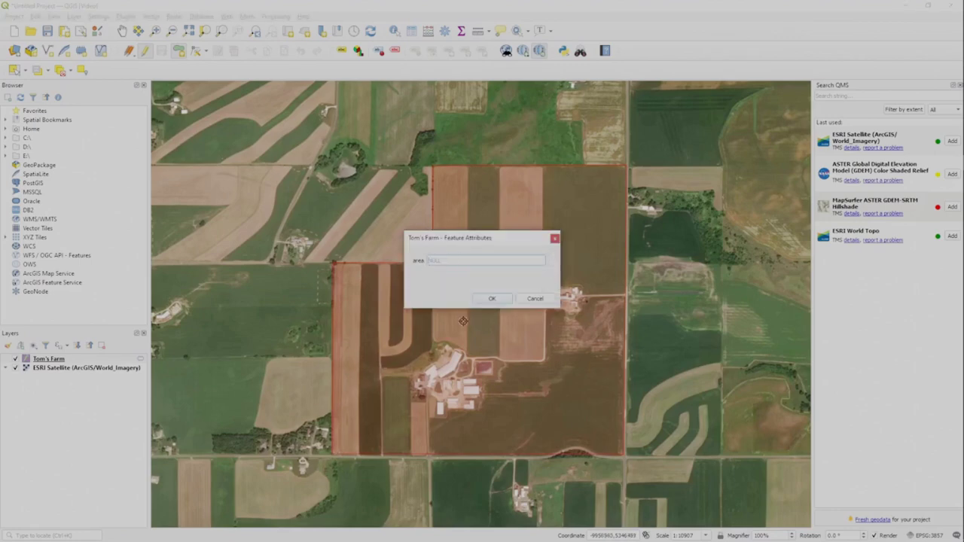
left_click(496, 300)
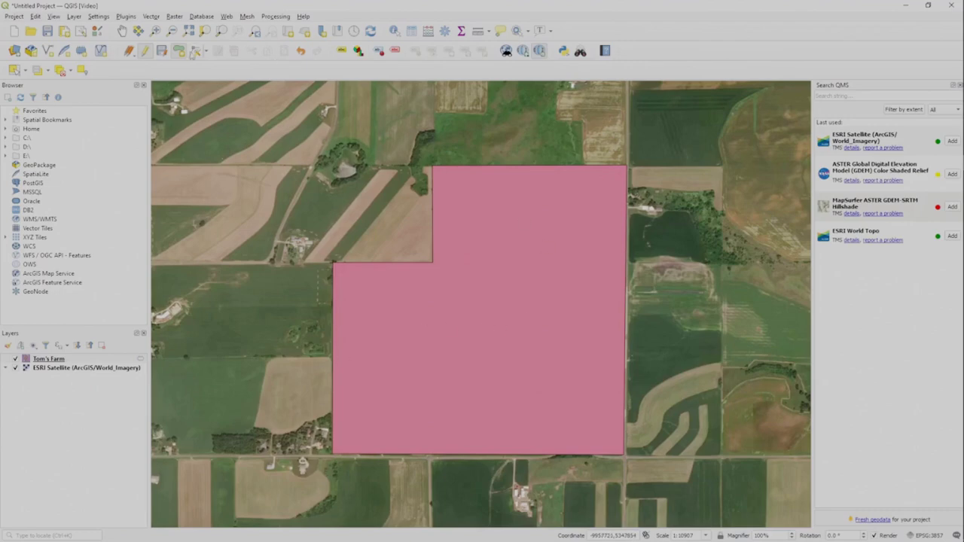
Save the new polygon to the Tom's Farm layer and turn the layer's editing back on
left_click(146, 53)
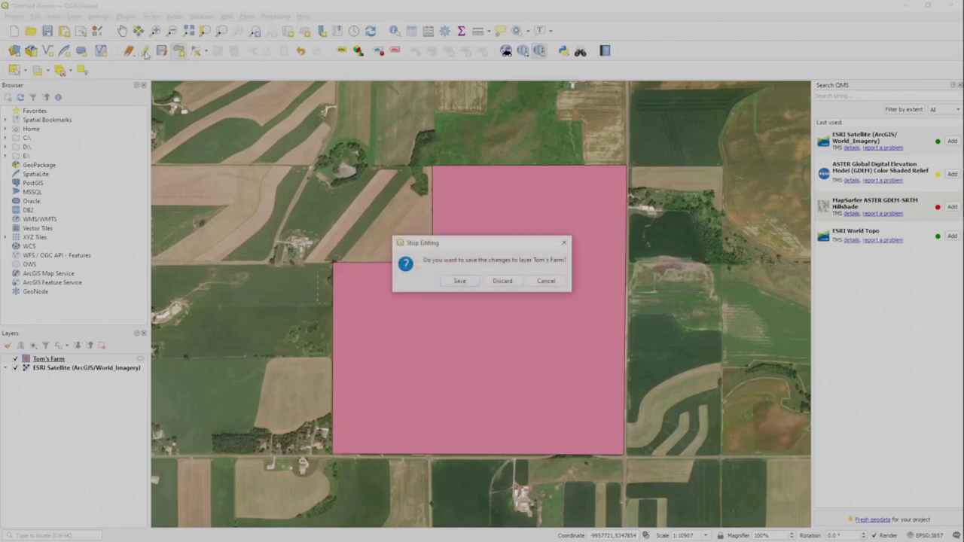
left_click(460, 281)
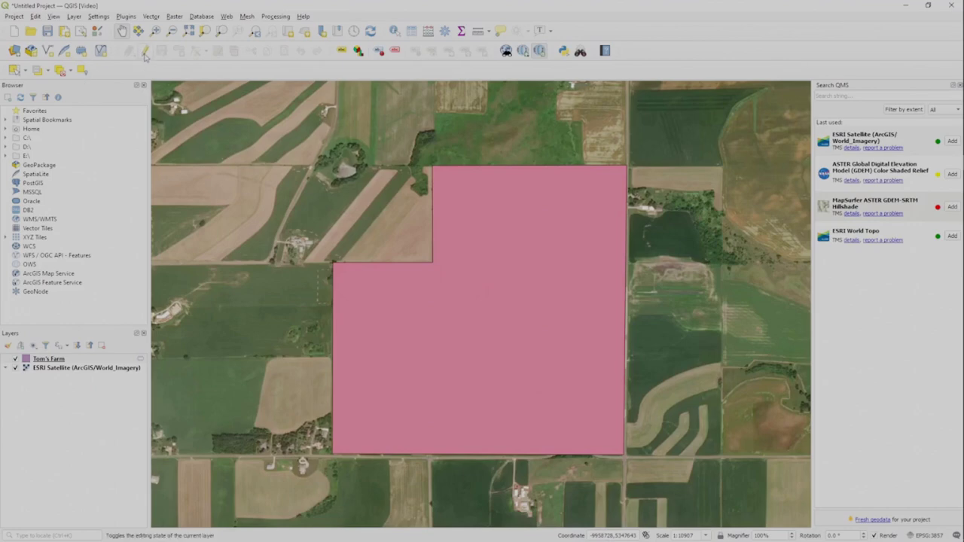
left_click(145, 57)
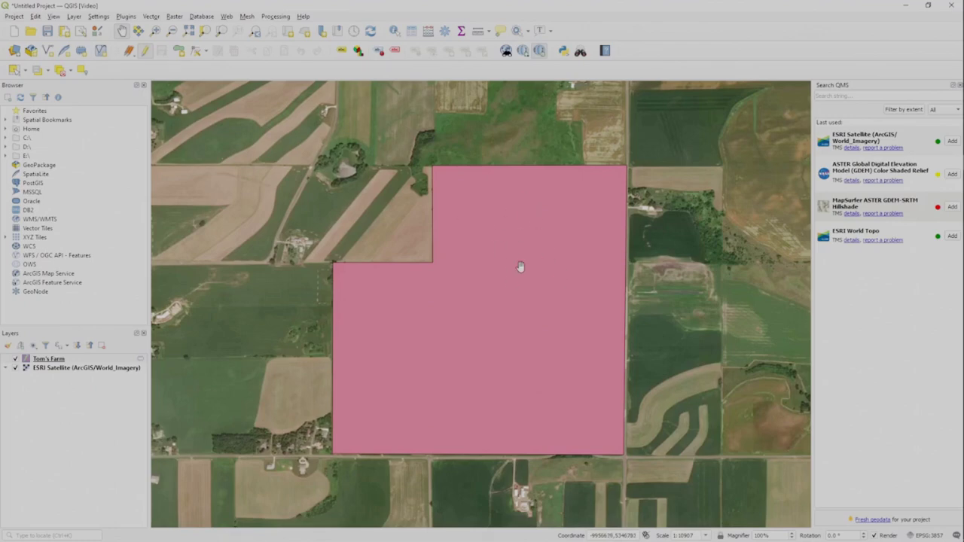
Open the symbology properties of the Tom's Farm layer and show its Simple Fill settings
double_click(59, 360)
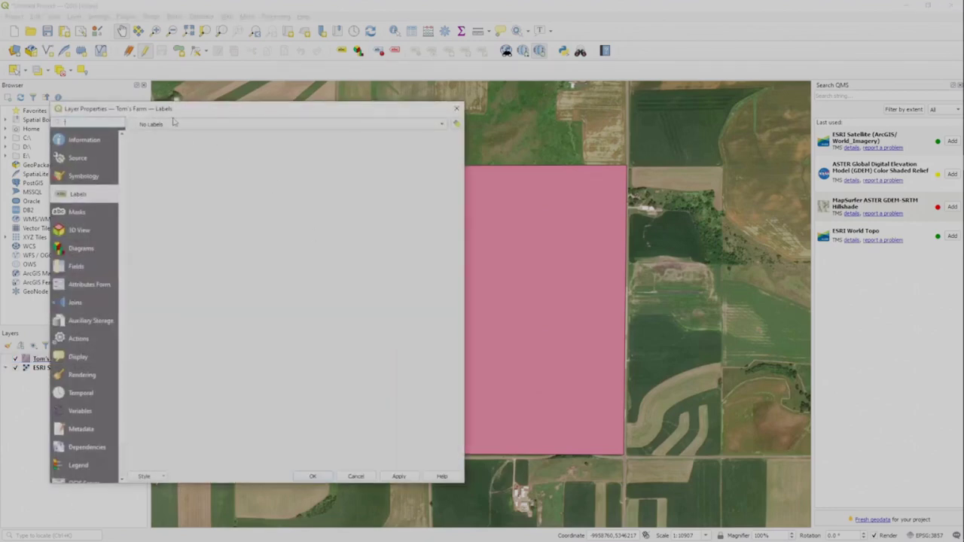
left_click_drag(215, 111, 332, 104)
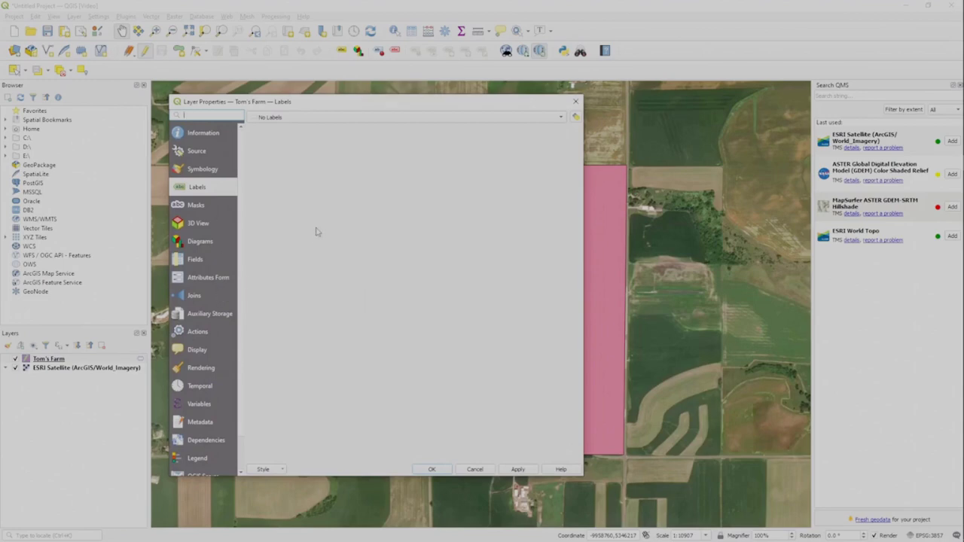
left_click(203, 169)
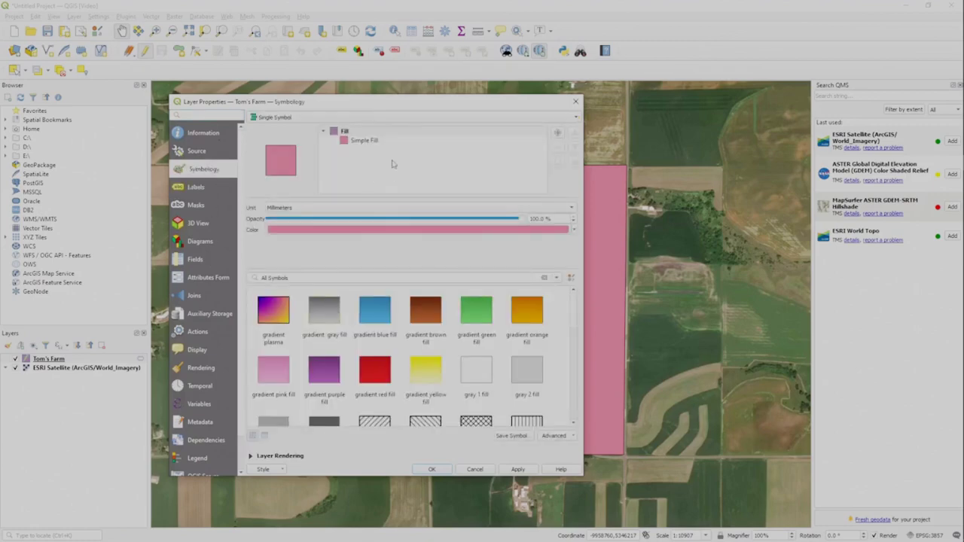
left_click(364, 141)
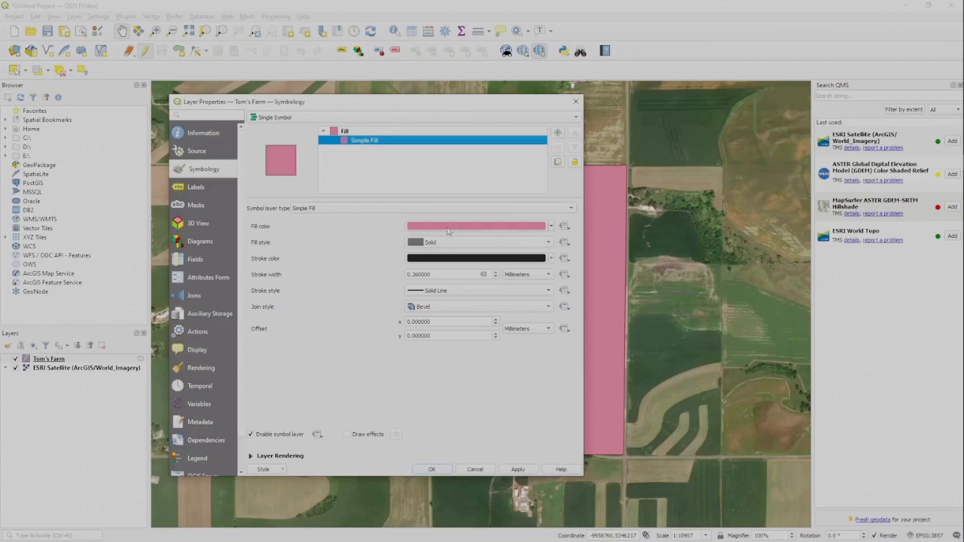
left_click(448, 228)
left_click(342, 159)
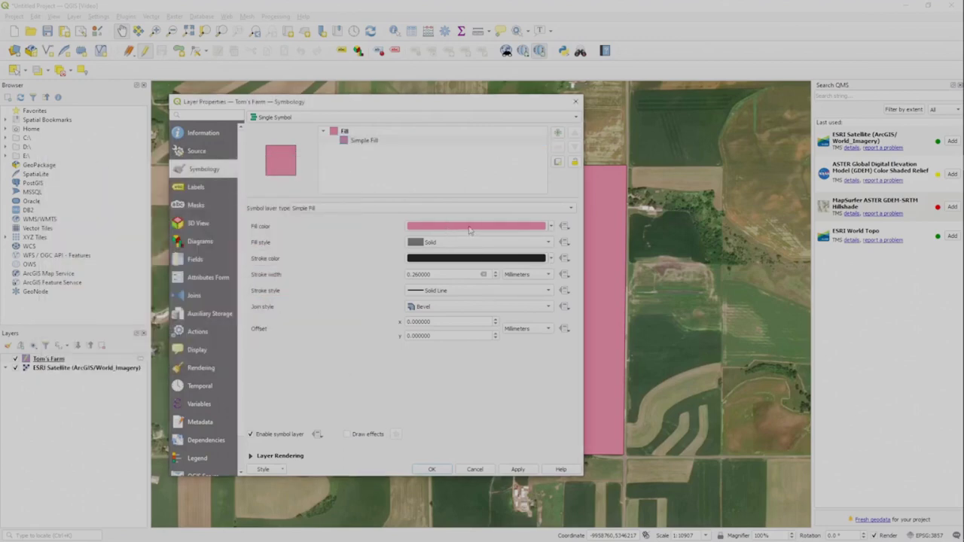
left_click(468, 227)
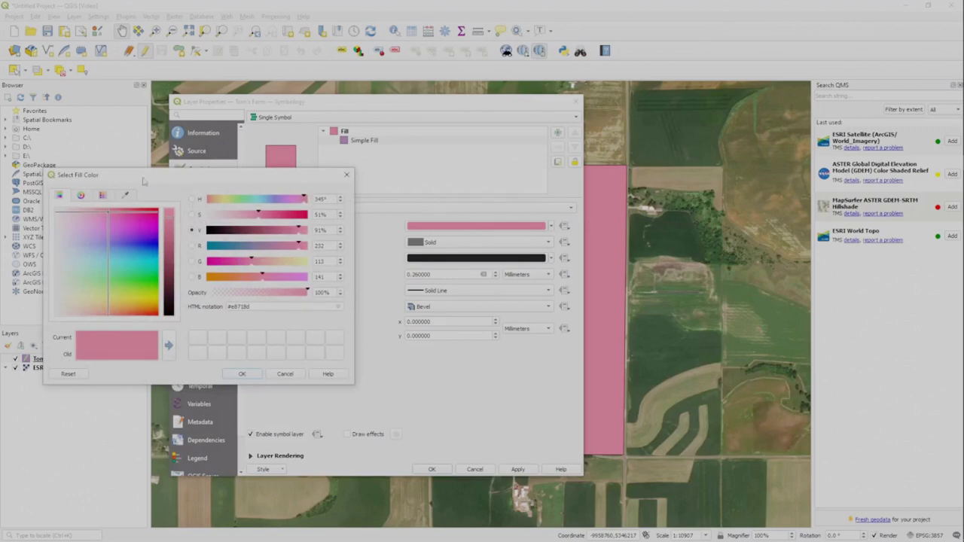
left_click(346, 175)
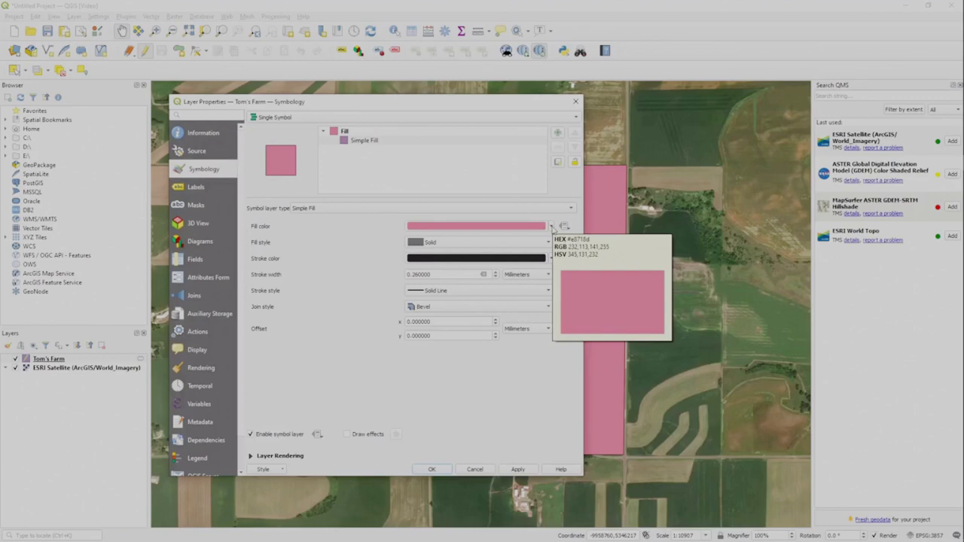
Apply a transparent fill to the Tom's Farm polygon and shift the properties dialog aside to expose the farm on the map
left_click(551, 226)
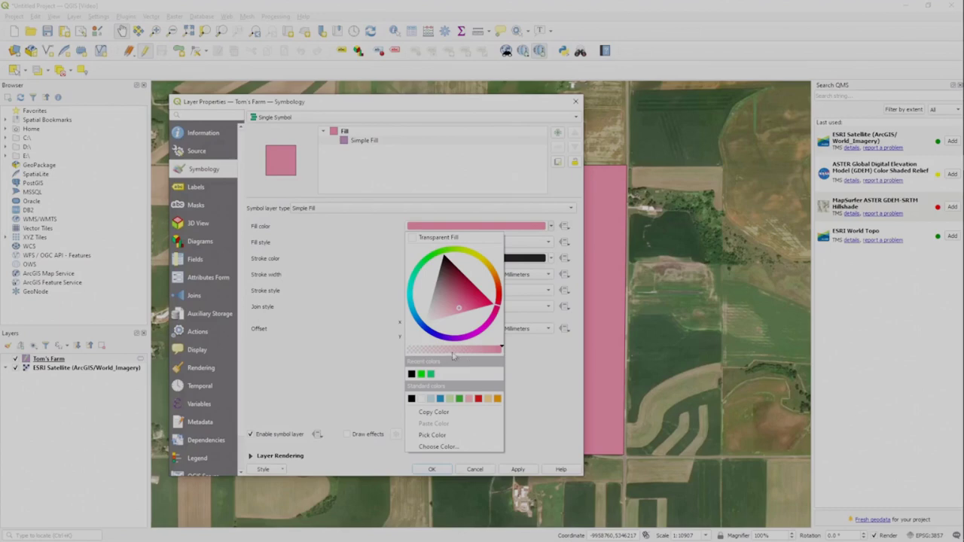
left_click(412, 238)
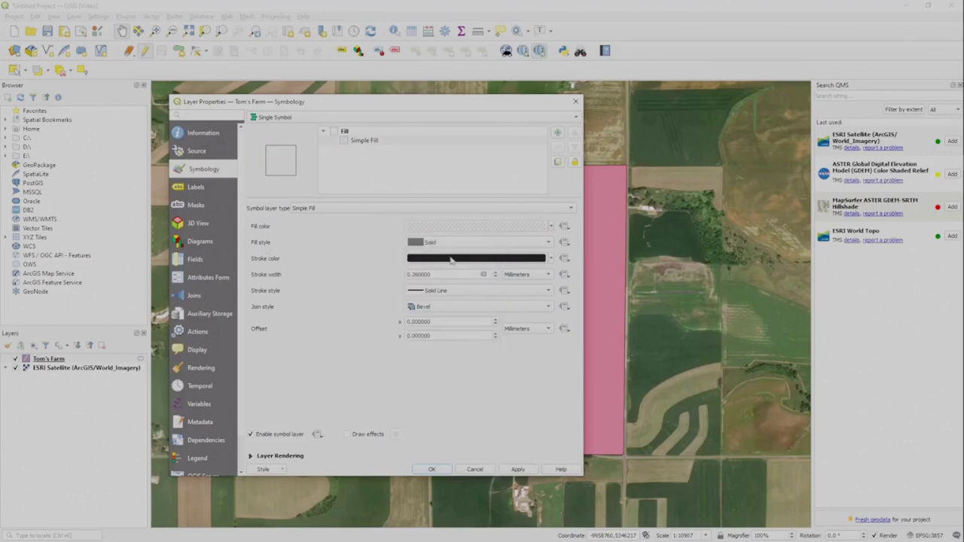
left_click(517, 470)
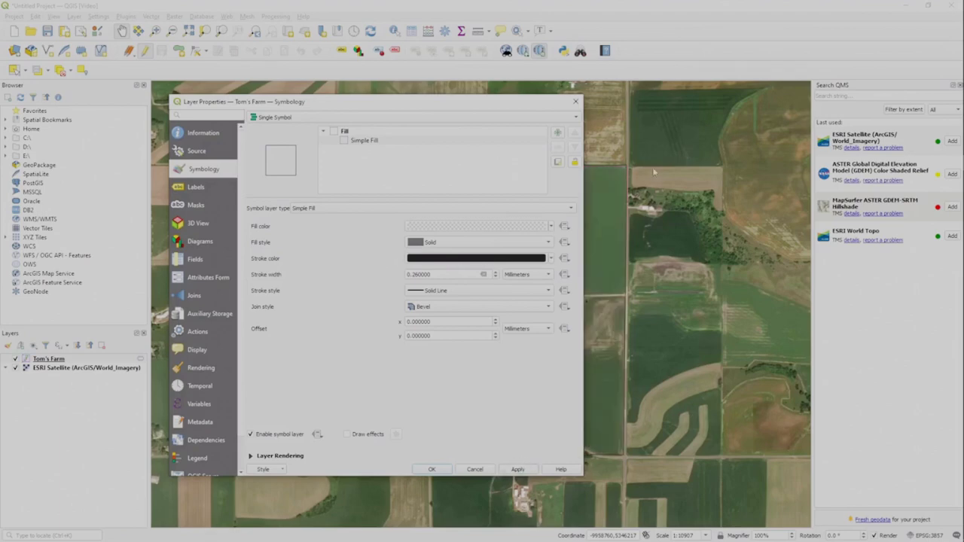
left_click_drag(518, 104, 391, 85)
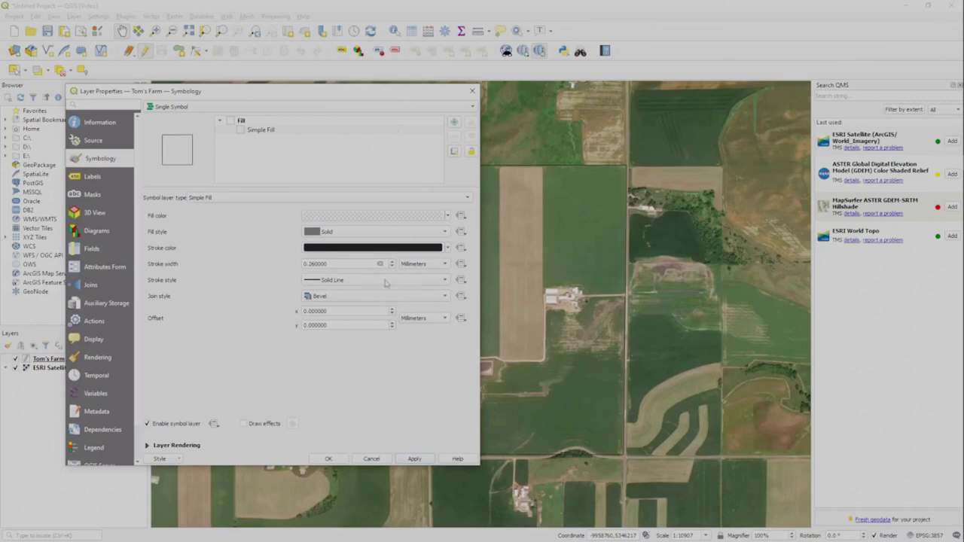
Apply a 2 millimeter stroke width to the Tom's Farm outline, choose the Miter join style, and inspect the boundary on the map
left_click_drag(342, 264, 237, 256)
type("2")
left_click(423, 458)
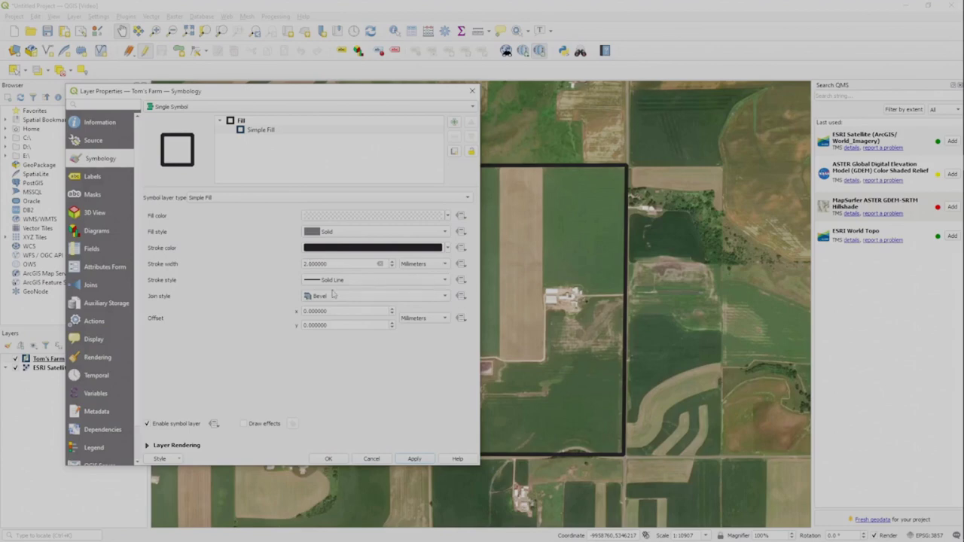
left_click(331, 297)
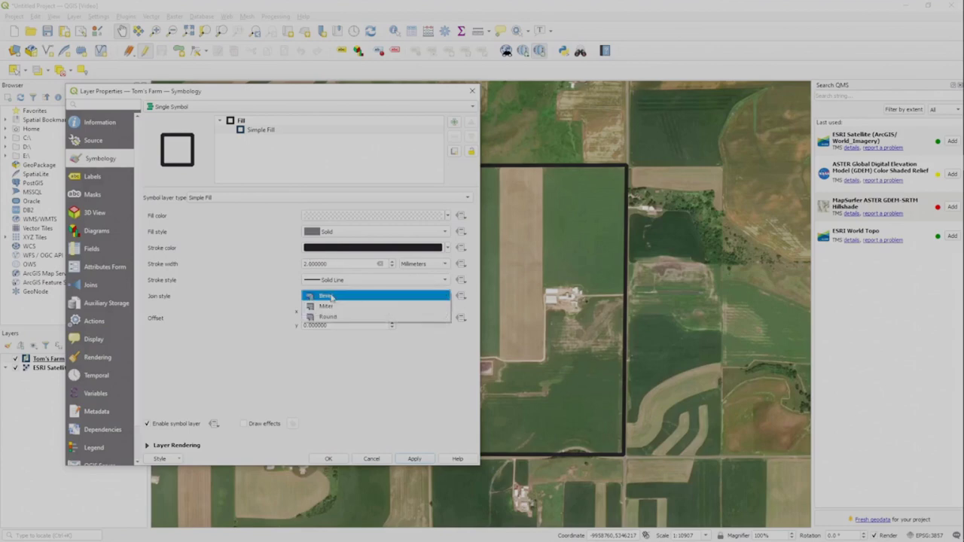
left_click(331, 306)
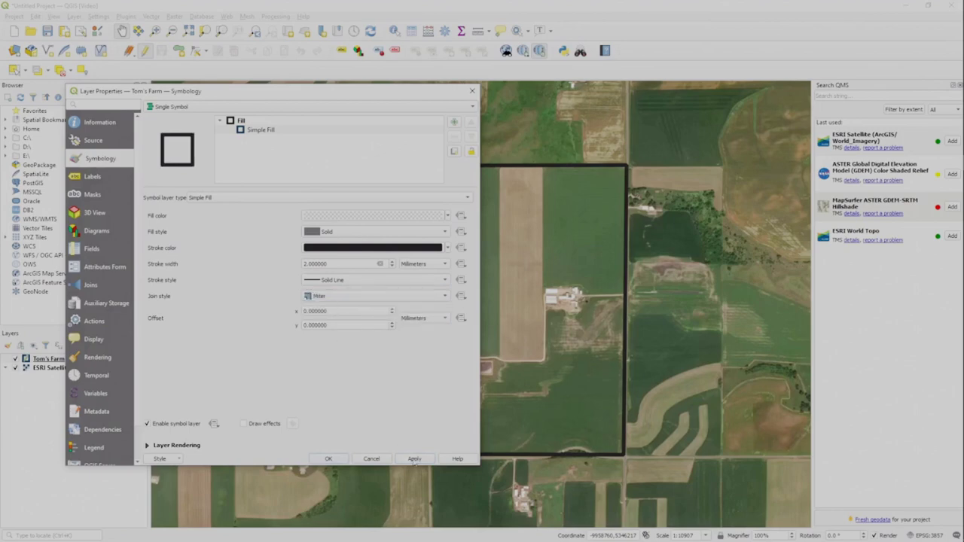
left_click_drag(419, 96, 298, 113)
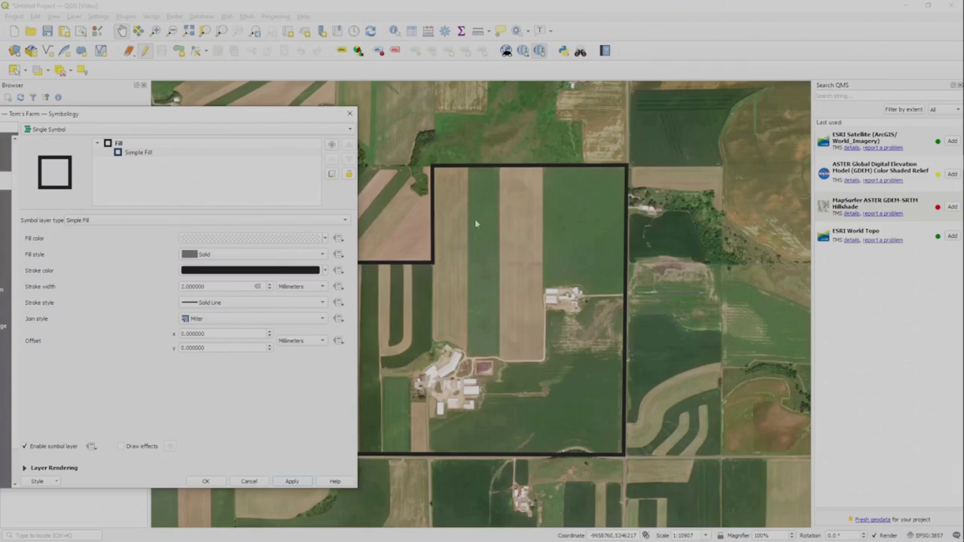
left_click_drag(278, 114, 399, 91)
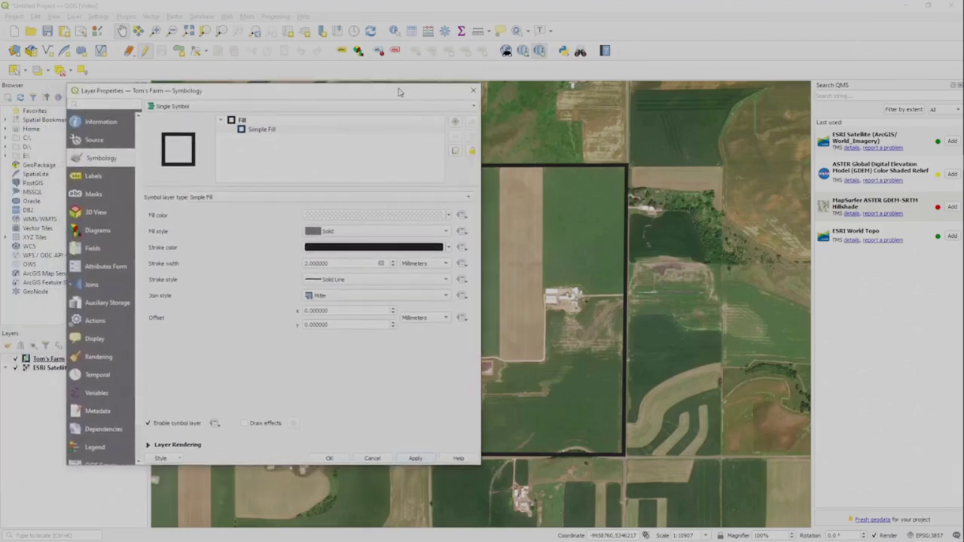
Change the outline's stroke width unit to Meters at Scale and apply a width of 1
left_click(444, 264)
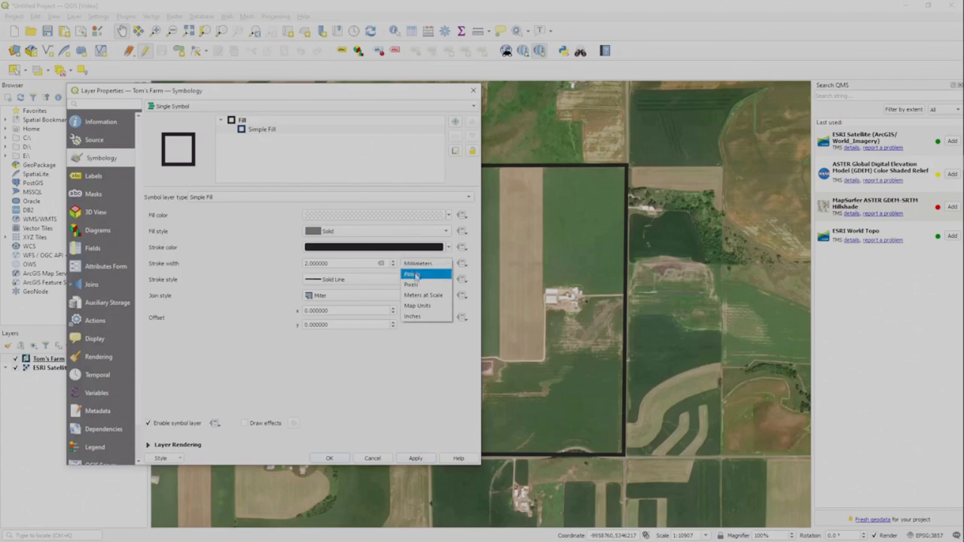
left_click(423, 299)
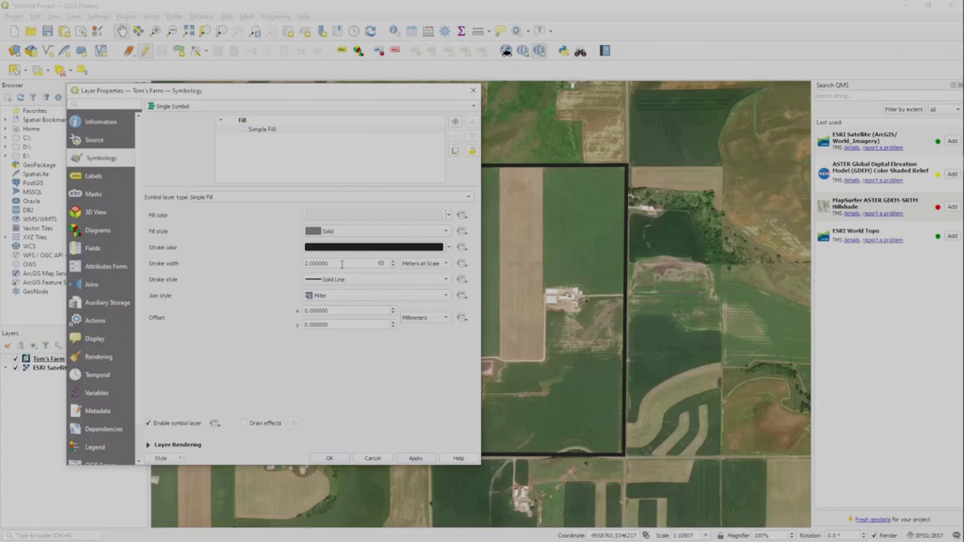
left_click_drag(373, 264, 264, 267)
type("0")
left_click(424, 458)
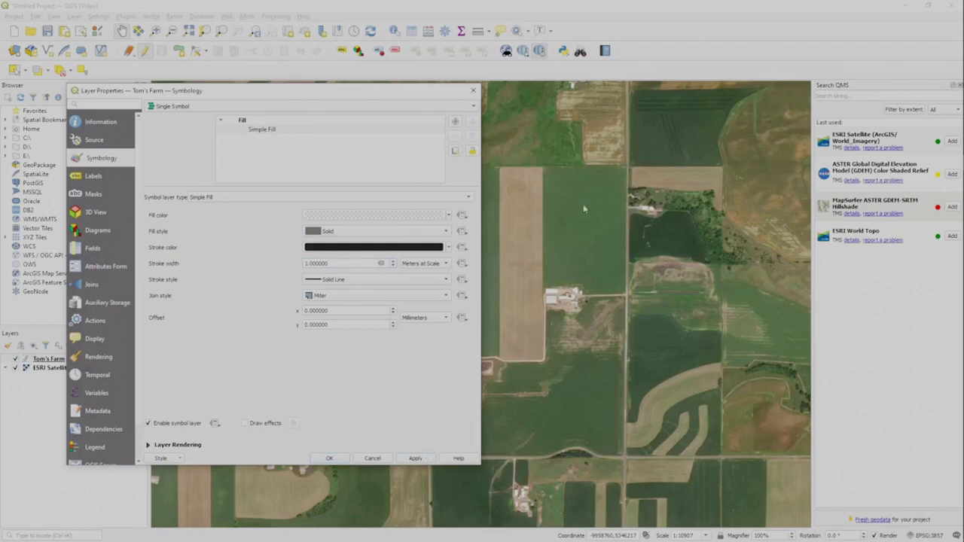
Apply a stroke width of 4 meters at scale, increase it to 10, and accept the layer properties
left_click_drag(350, 265, 289, 265)
type("4")
left_click(416, 457)
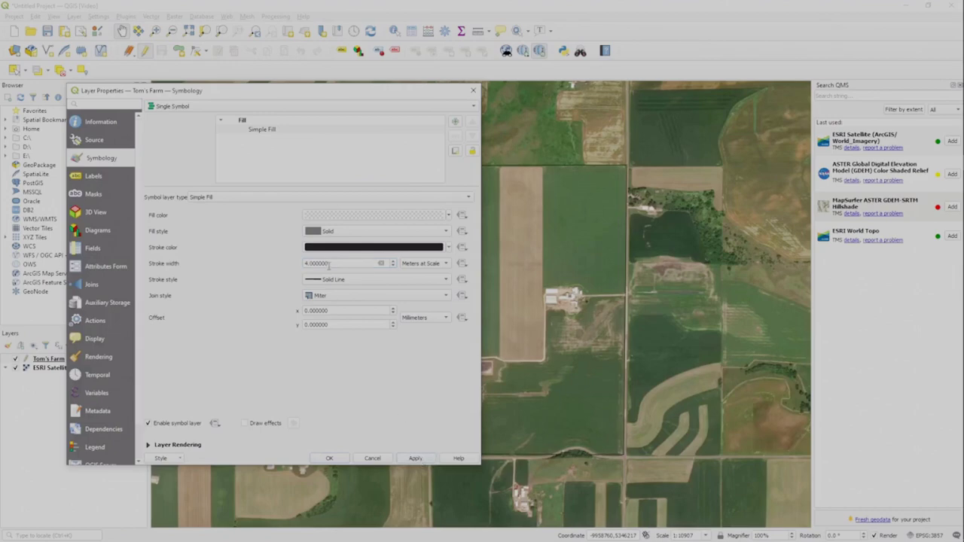
left_click_drag(333, 264, 282, 259)
type("10")
left_click(416, 459)
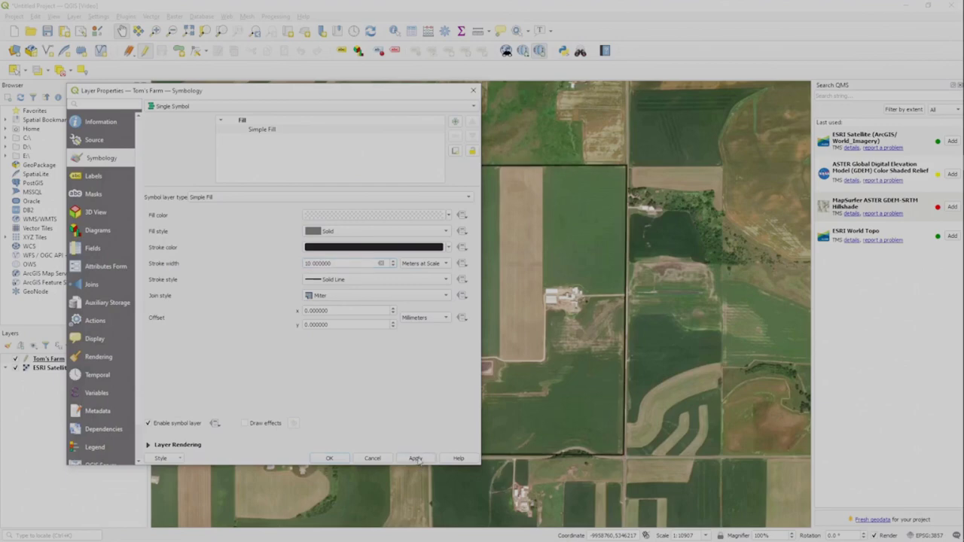
left_click(329, 458)
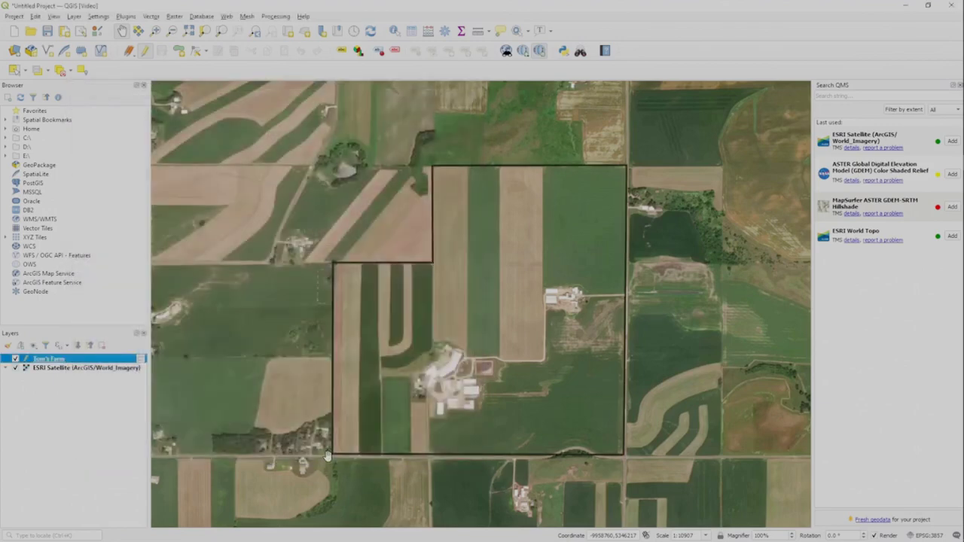
With the Vertex tool, add two vertices to the farm's southern boundary, one at each end of the curved road bend
left_click_drag(593, 424, 550, 353)
scroll(542, 355, "up", 2)
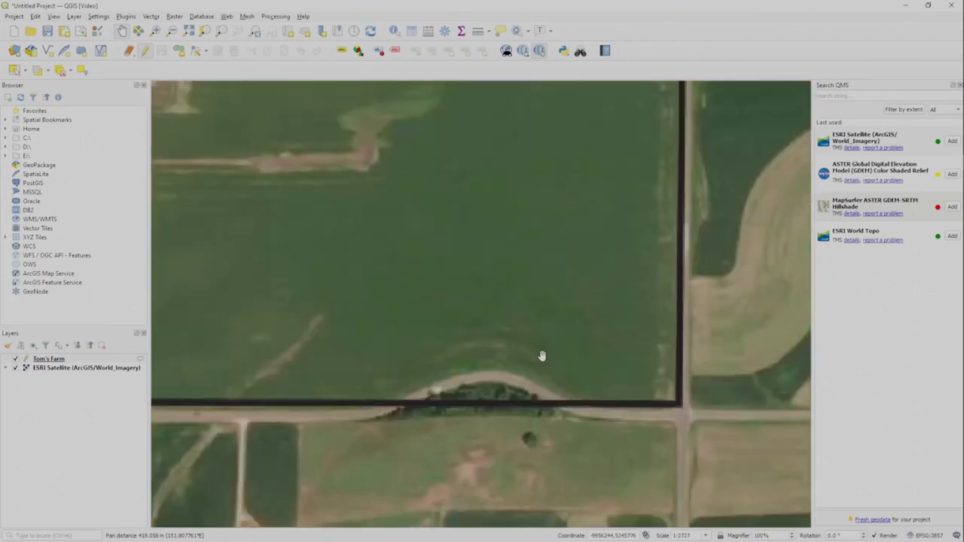
left_click_drag(519, 393, 546, 387)
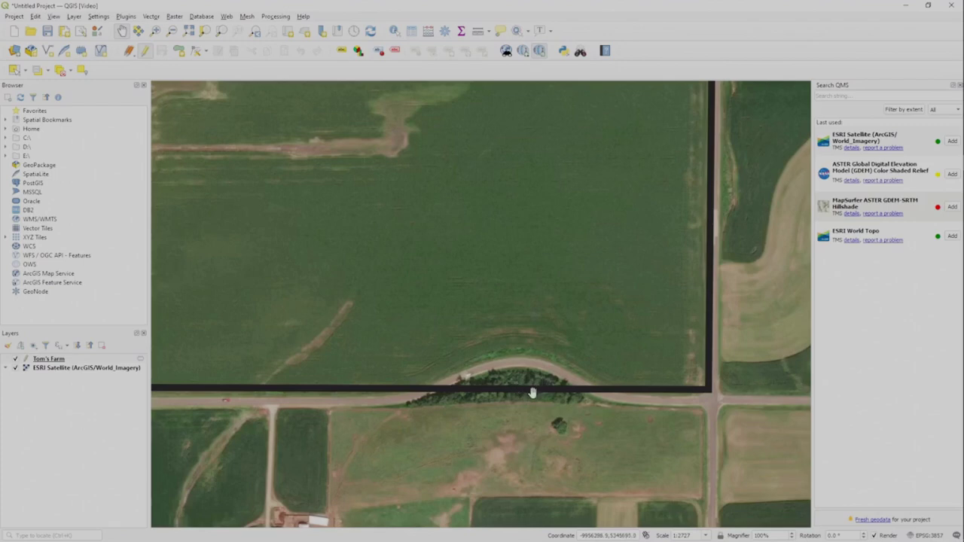
left_click(145, 51)
left_click(196, 51)
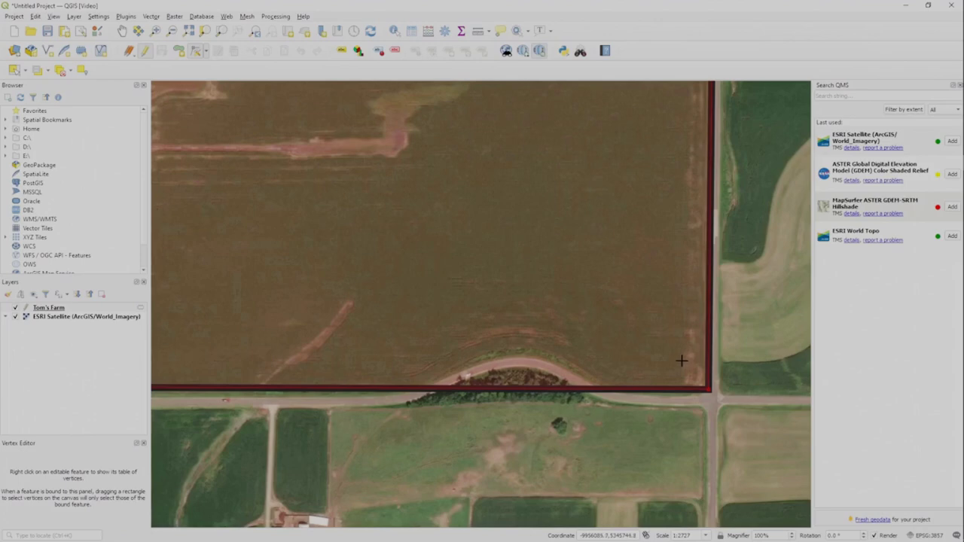
left_click_drag(681, 361, 740, 421)
left_click(709, 390)
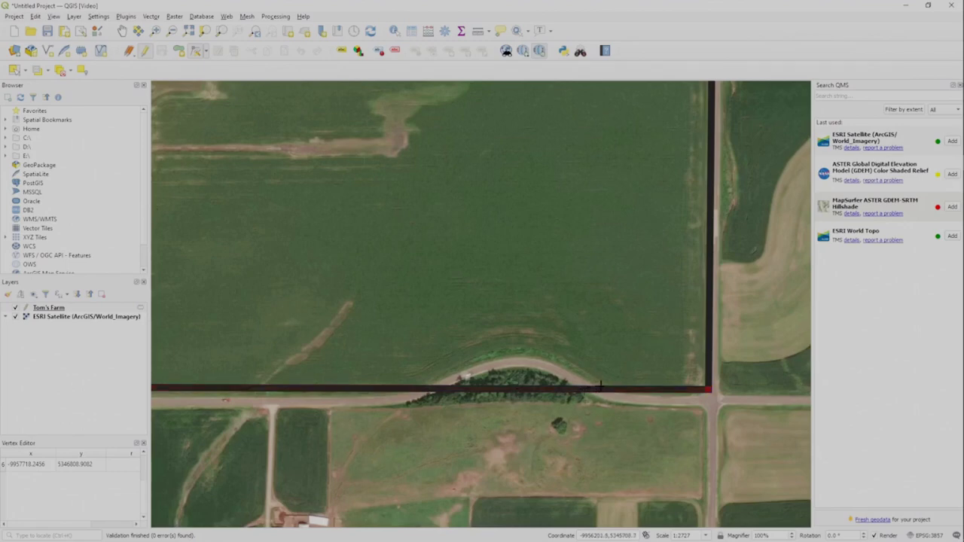
double_click(601, 387)
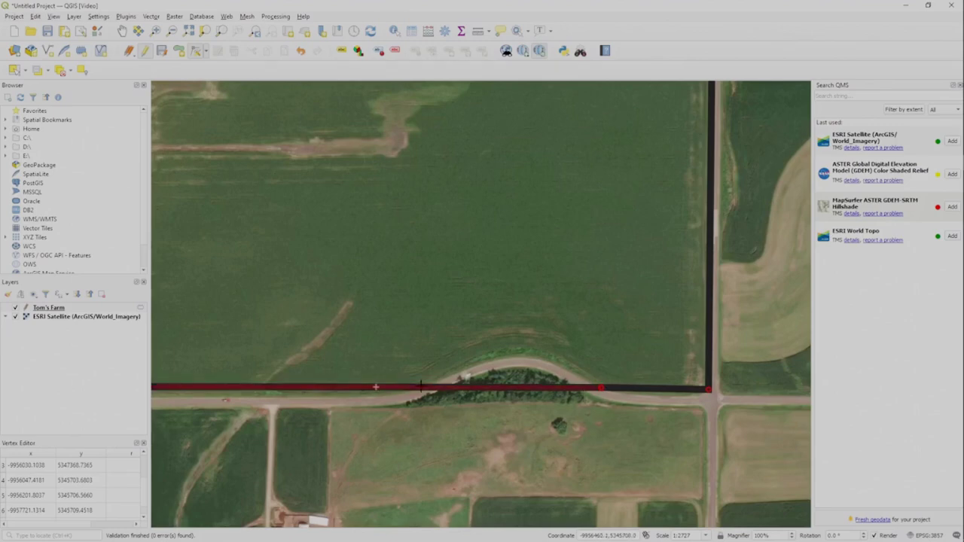
left_click(417, 389)
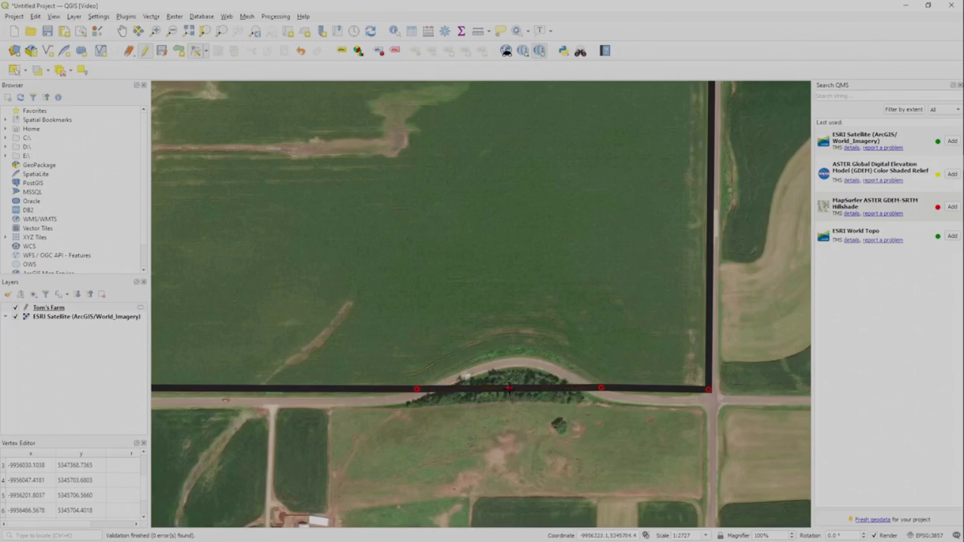
Add and place intermediate vertices between those two so the southern boundary arcs along the field side of the curved road
left_click(508, 389)
left_click(515, 357)
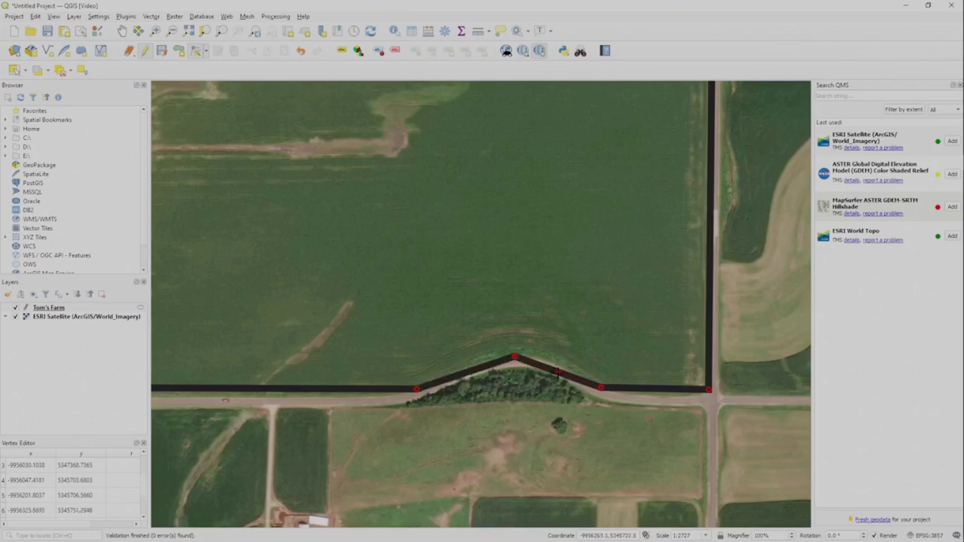
left_click(558, 372)
left_click(561, 359)
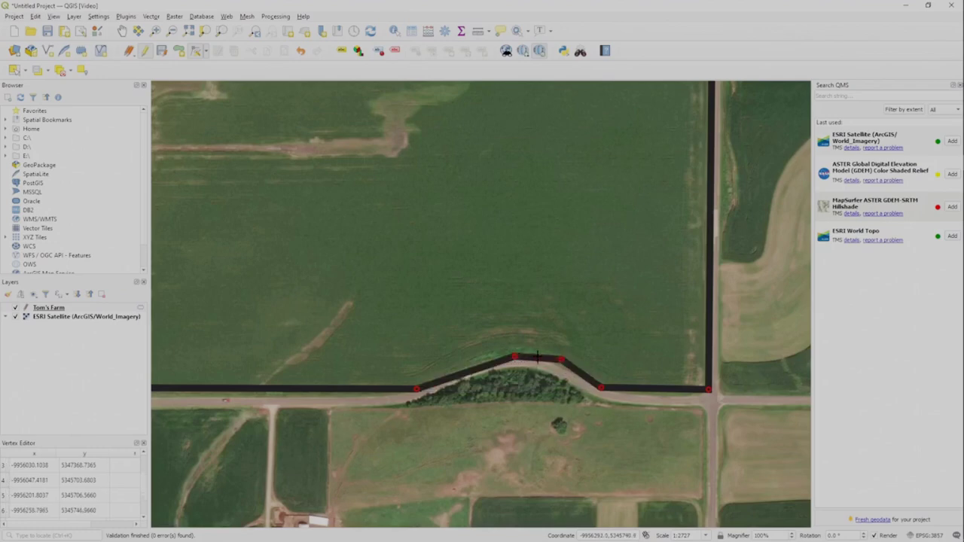
double_click(537, 353)
left_click(512, 351)
left_click(464, 370)
left_click(461, 365)
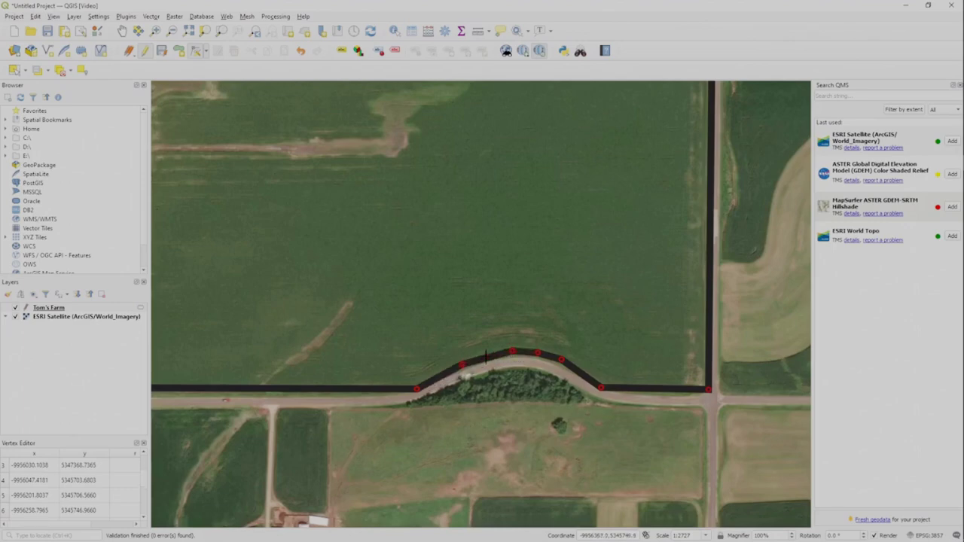
double_click(485, 355)
Set the Simple Fill stroke width of the Tom's Farm layer to 2 meters at scale and accept the properties
left_click(51, 308)
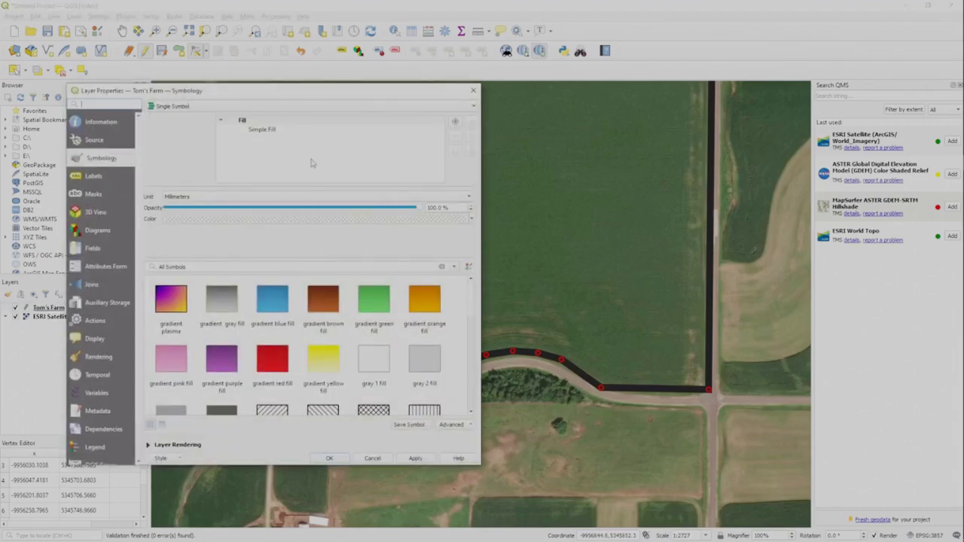
left_click(100, 178)
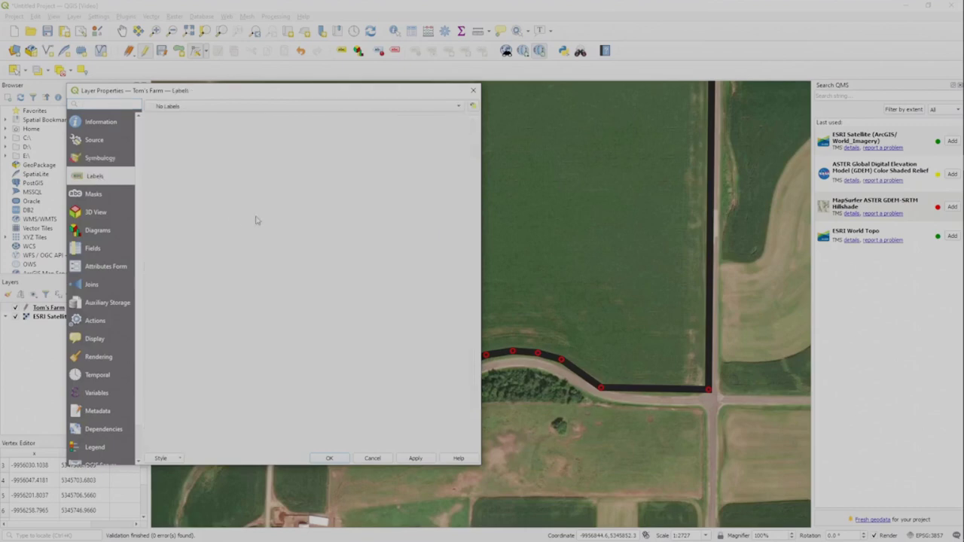
left_click(107, 160)
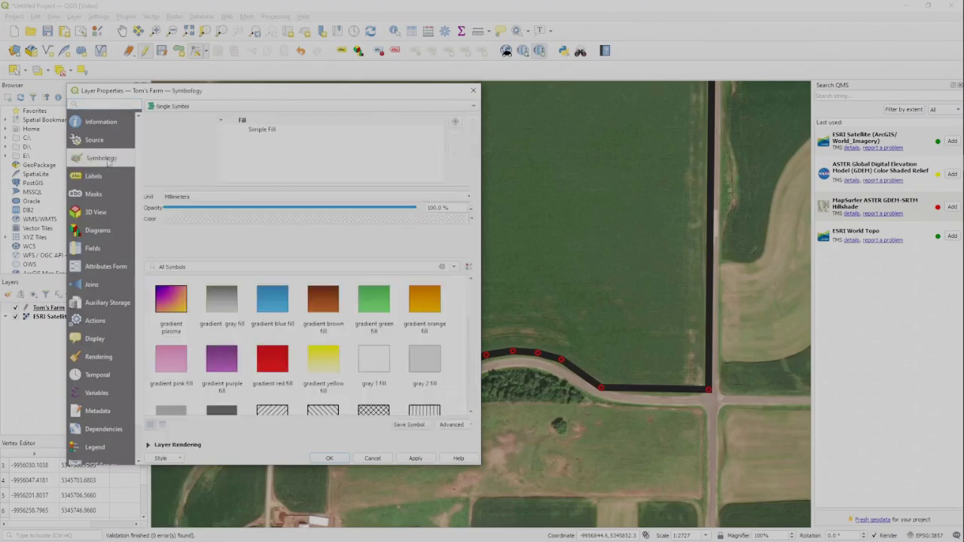
left_click(271, 133)
double_click(317, 262)
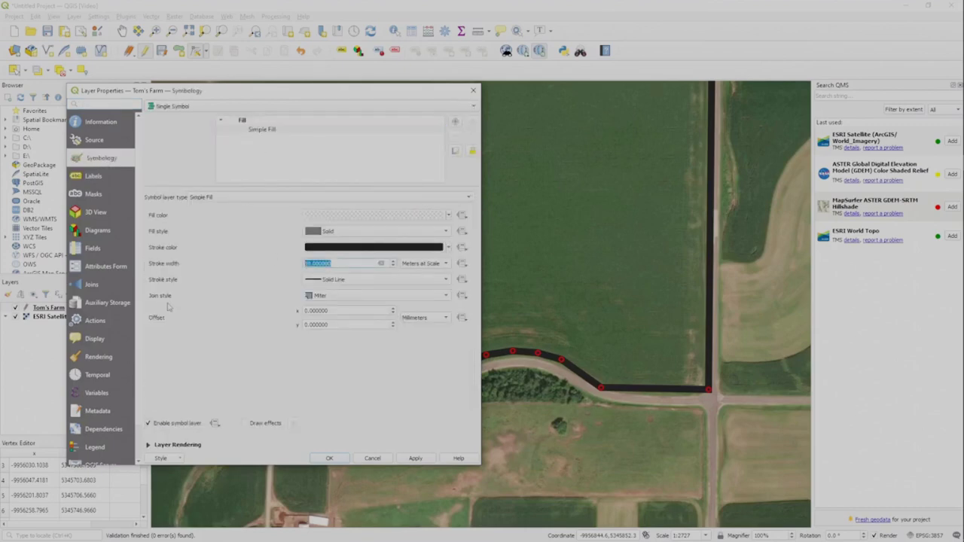
type("2")
left_click(424, 461)
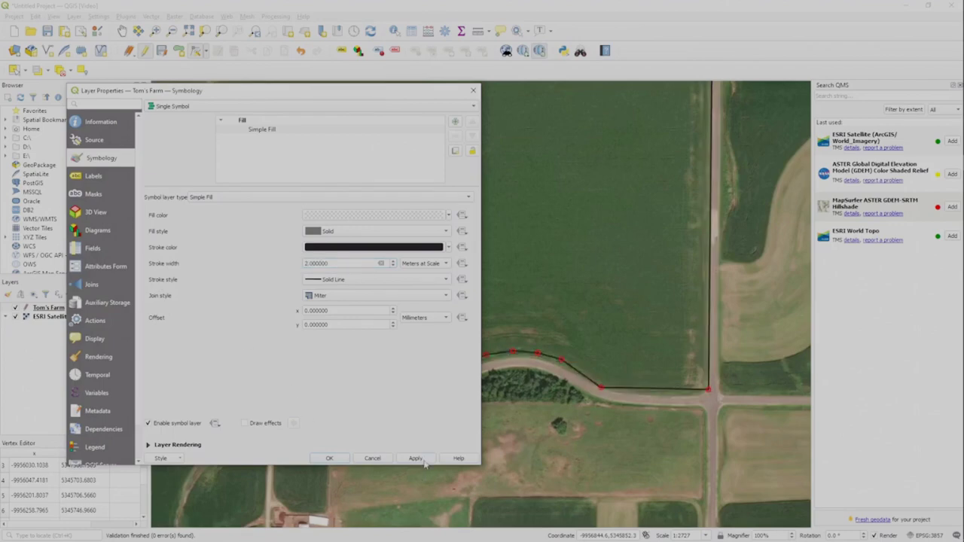
left_click(332, 459)
Fine-tune the boundary vertices at the peak and along the eastern side of the road bend to follow the curve more closely
left_click(513, 351)
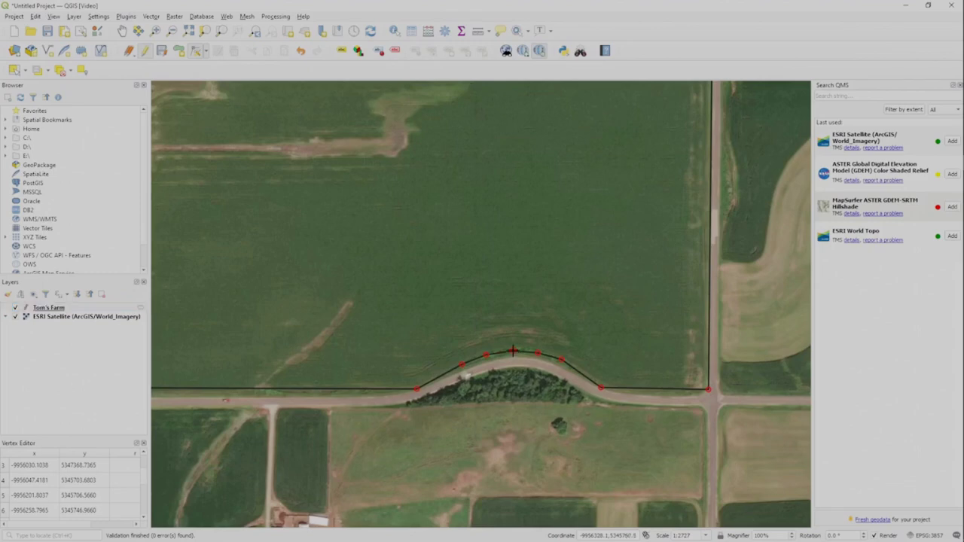
left_click(513, 349)
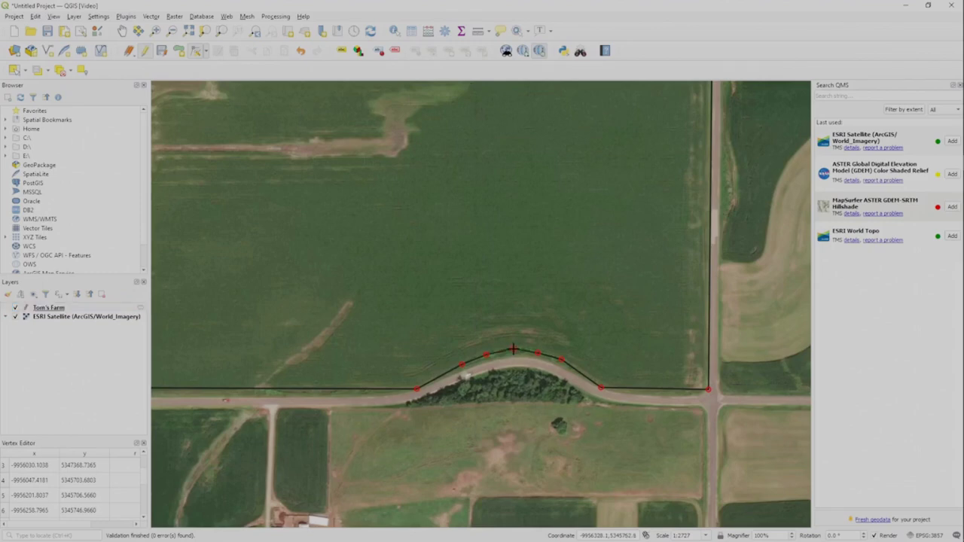
left_click(563, 359)
left_click(602, 389)
left_click(608, 386)
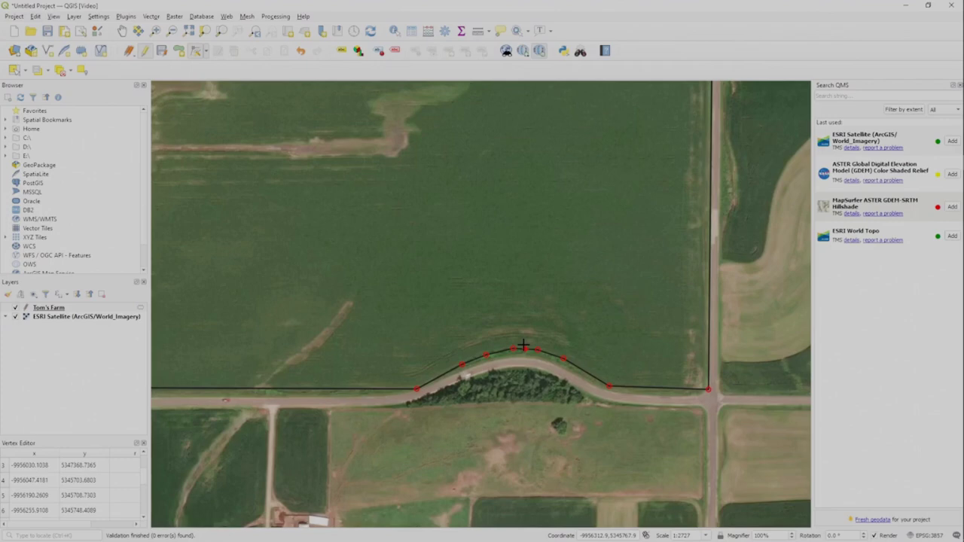
Digitize a rectangular polygon around the large white building on the east side of the farmyard, leaving its area attribute empty
left_click_drag(373, 256, 568, 334)
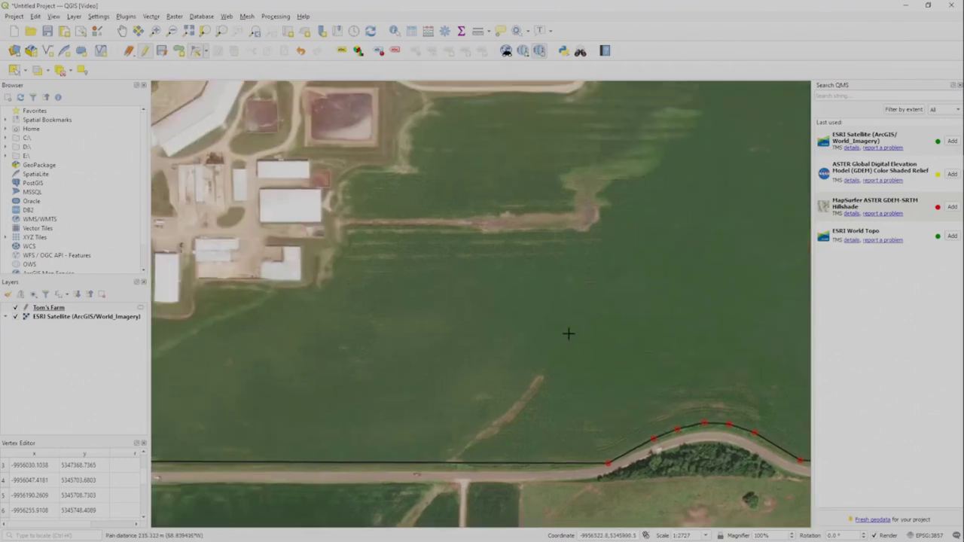
left_click_drag(389, 278, 570, 348)
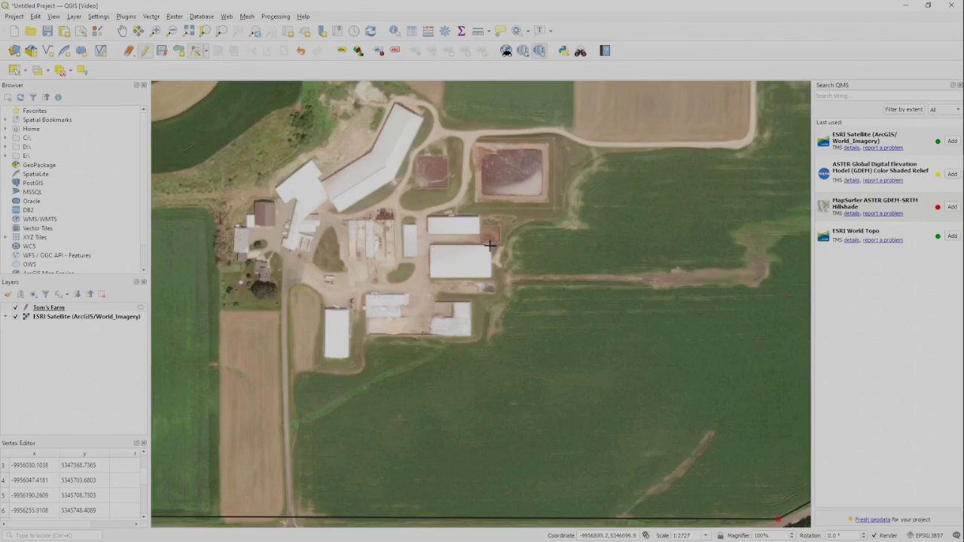
left_click(179, 51)
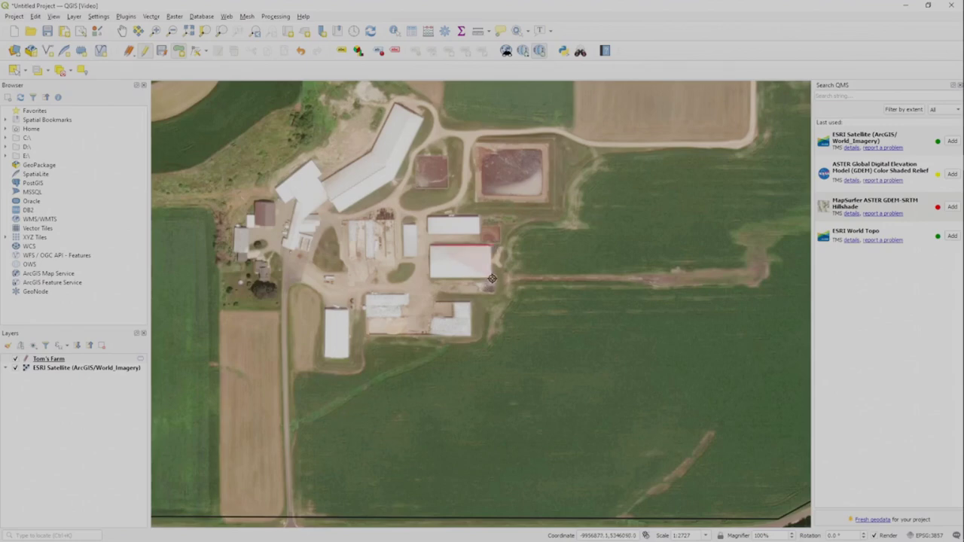
right_click(429, 278)
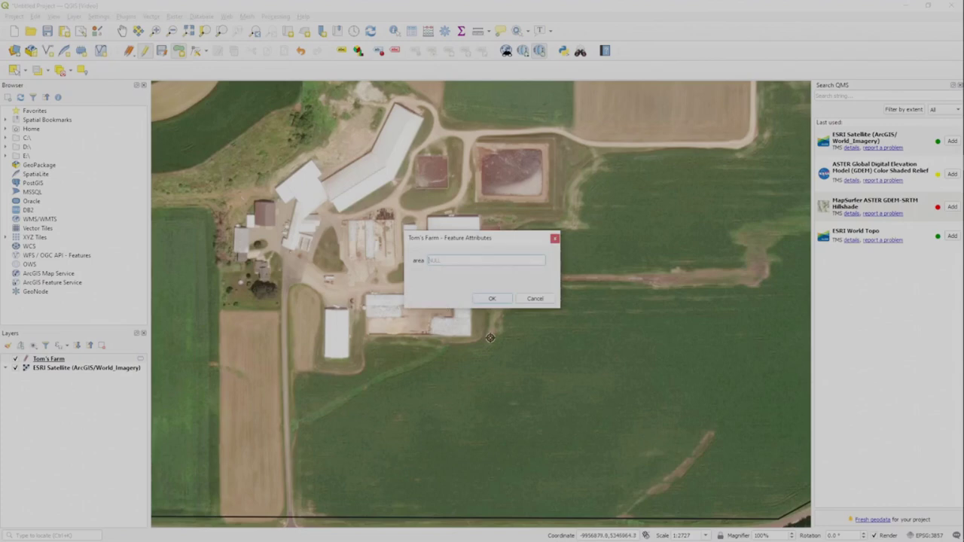
left_click(492, 299)
left_click_drag(629, 352, 563, 334)
scroll(551, 322, "down", 1)
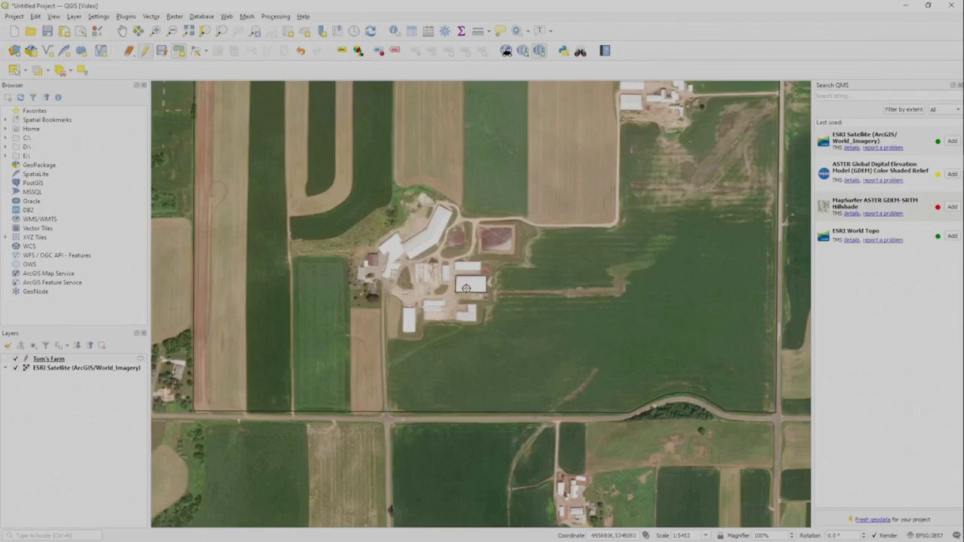
left_click_drag(473, 307, 494, 352)
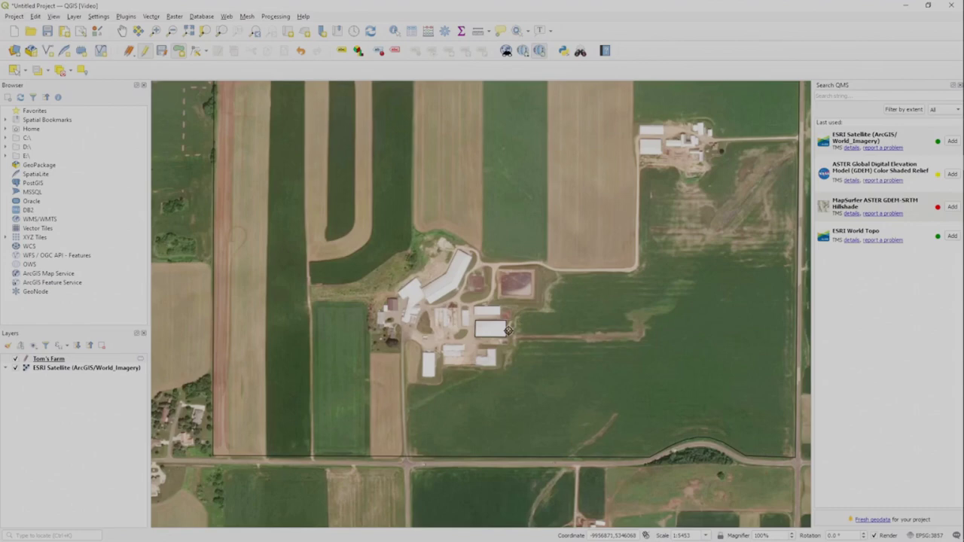
scroll(508, 330, "up", 1)
left_click_drag(524, 366, 561, 280)
scroll(552, 320, "down", 1)
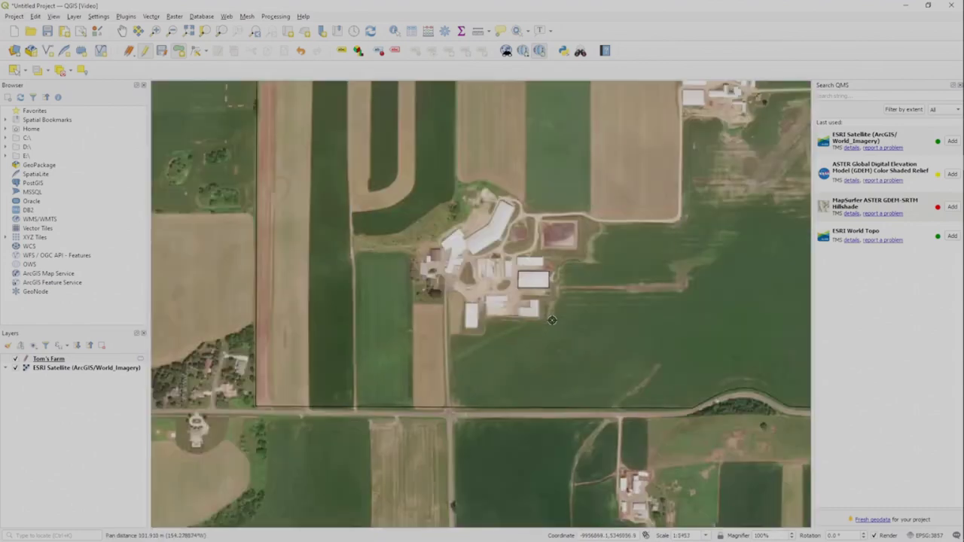
Open the attribute table of the Tom's Farm layer and examine the area field alongside the mapped features
left_click_drag(510, 298, 480, 419)
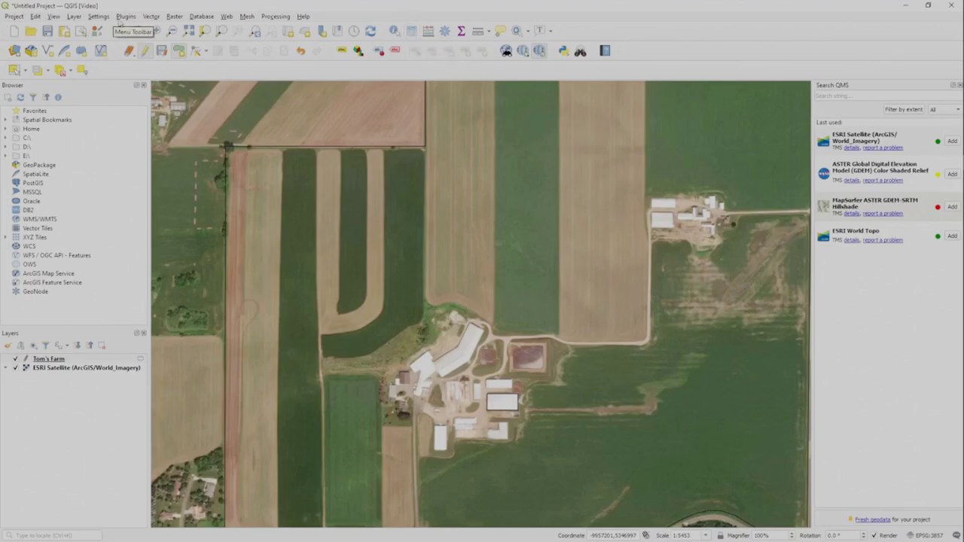
left_click(74, 16)
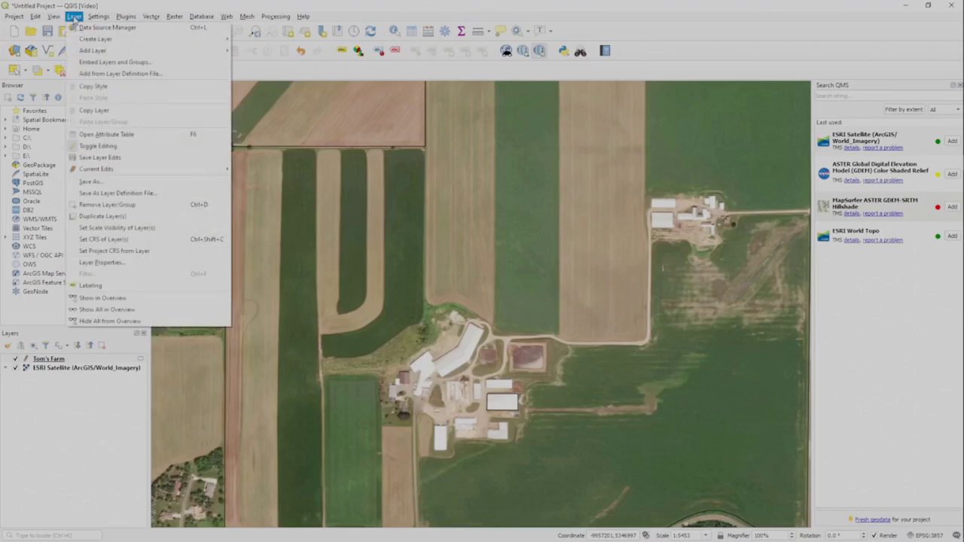
left_click(103, 138)
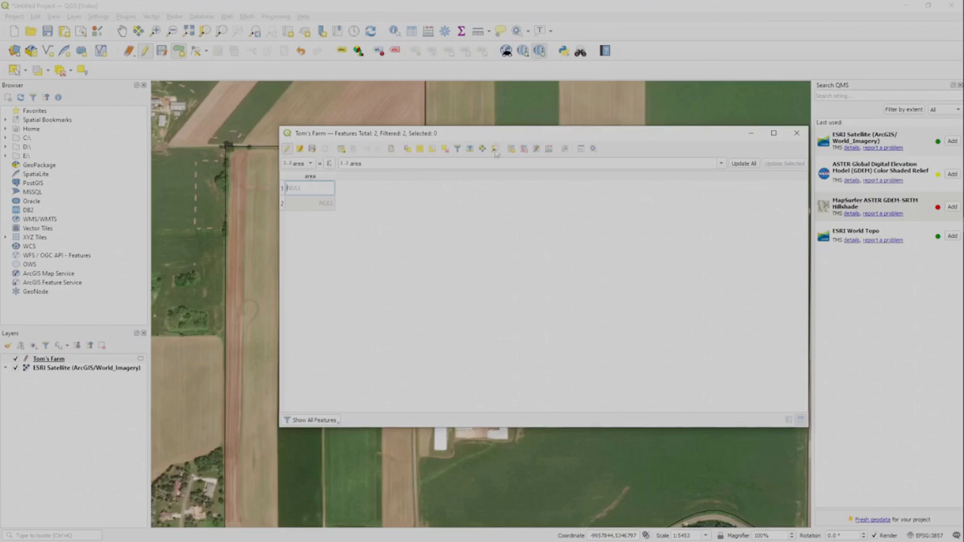
left_click_drag(528, 136, 482, 138)
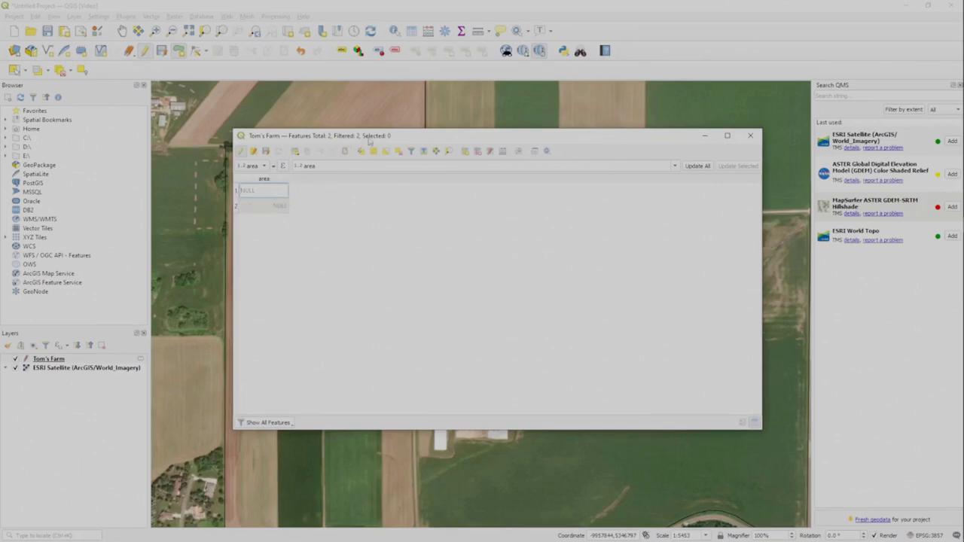
left_click_drag(401, 134, 434, 131)
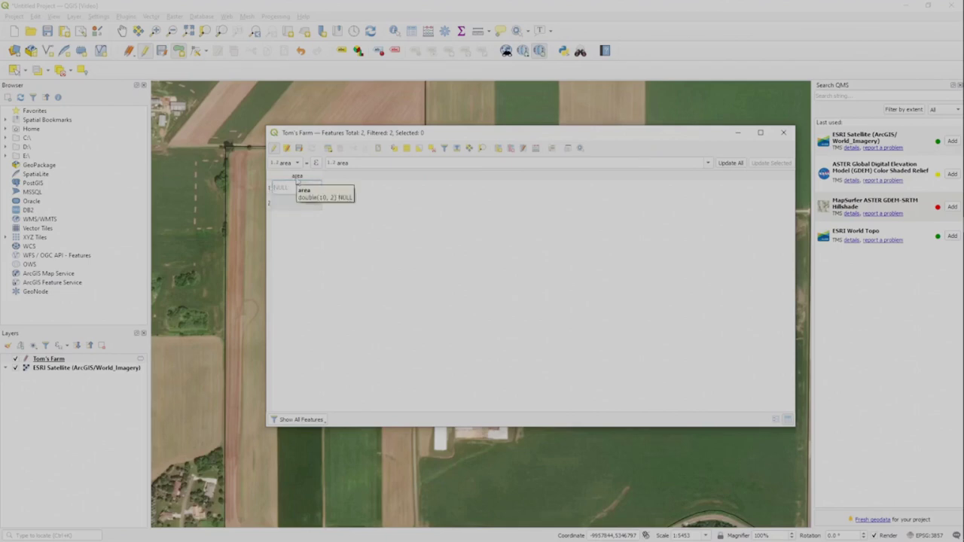
left_click_drag(483, 134, 473, 138)
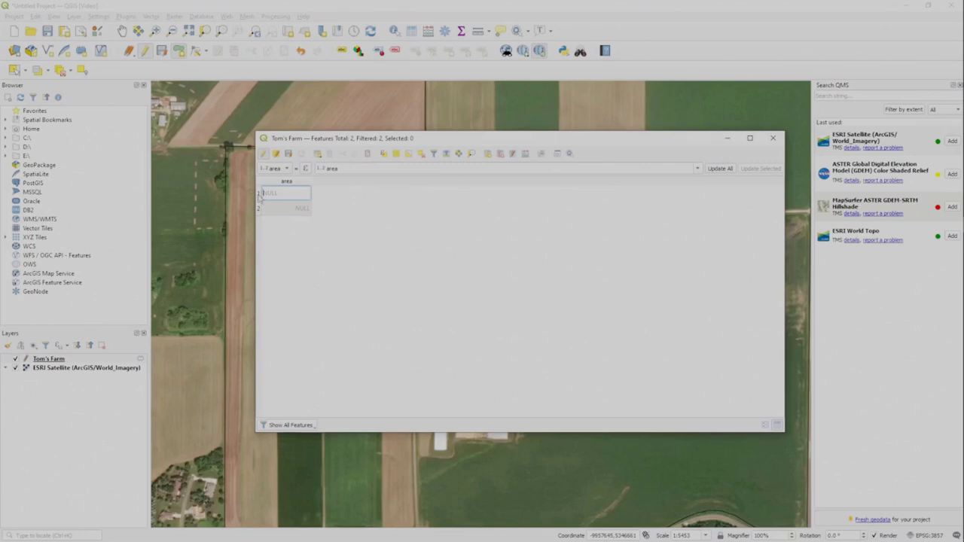
left_click_drag(441, 141, 449, 455)
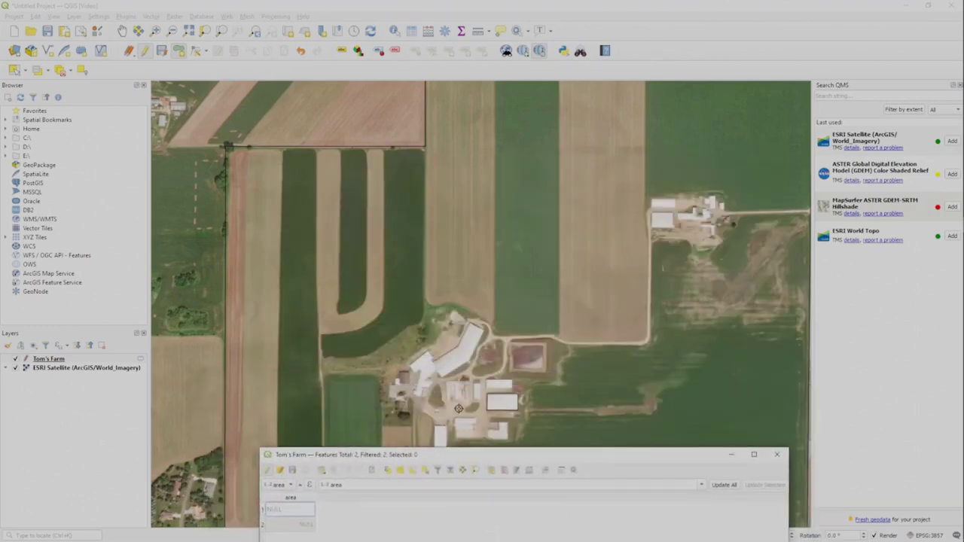
left_click_drag(509, 458, 473, 169)
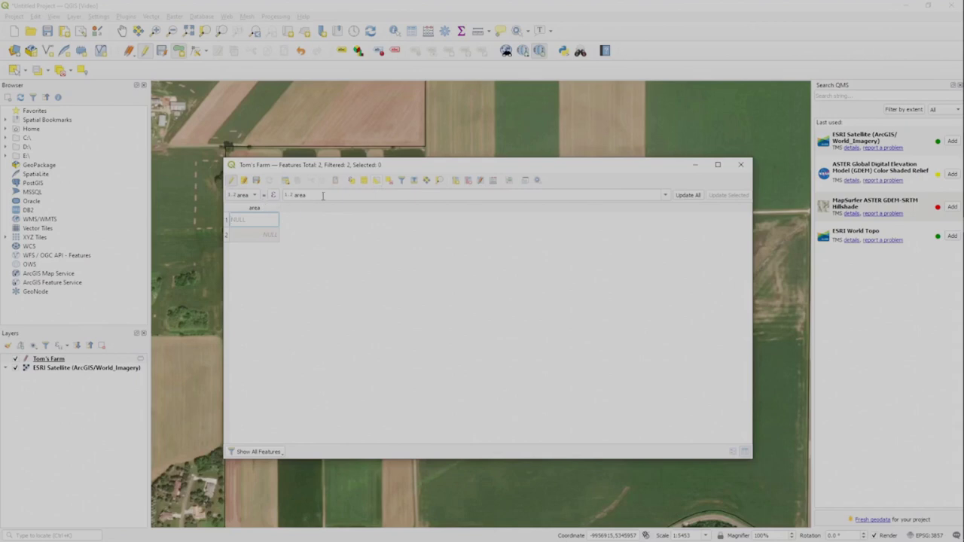
Fill the area field of all Tom's Farm features with the expression $area, check the values, and close the attribute table
double_click(299, 195)
type("$area")
left_click(687, 196)
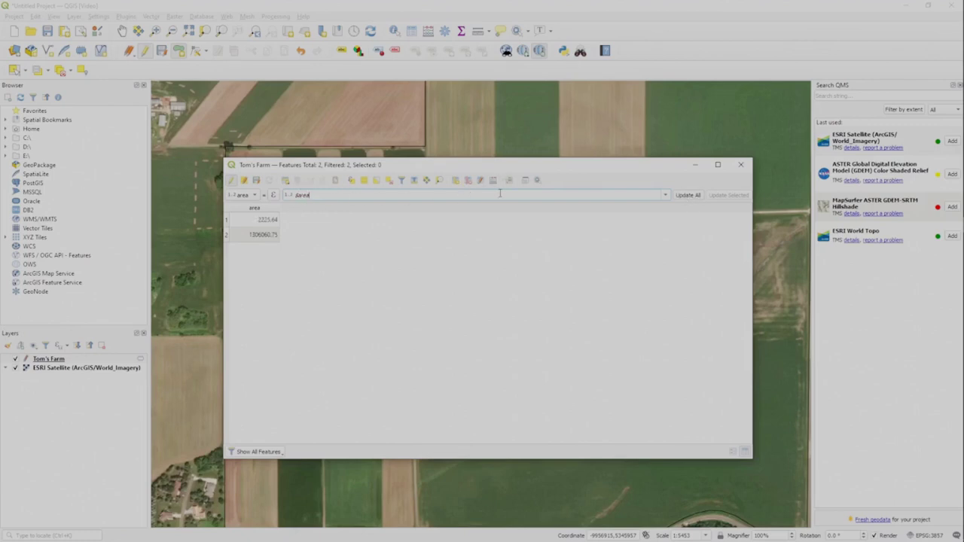
left_click_drag(513, 167, 534, 148)
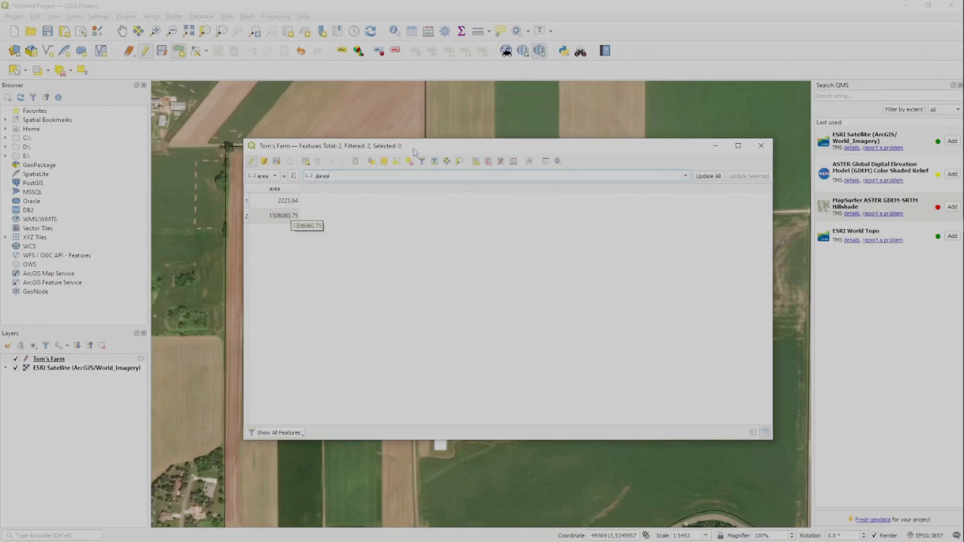
left_click_drag(427, 149, 430, 143)
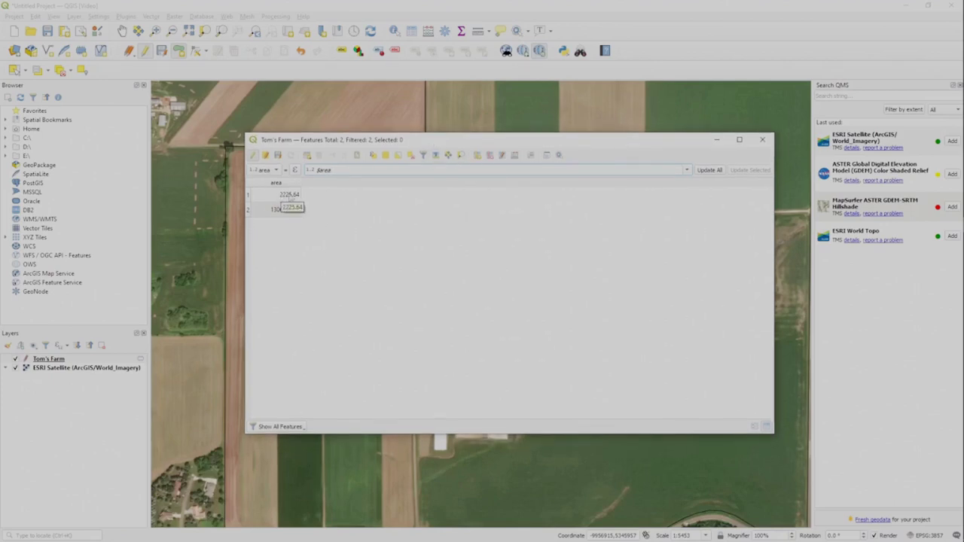
left_click(762, 139)
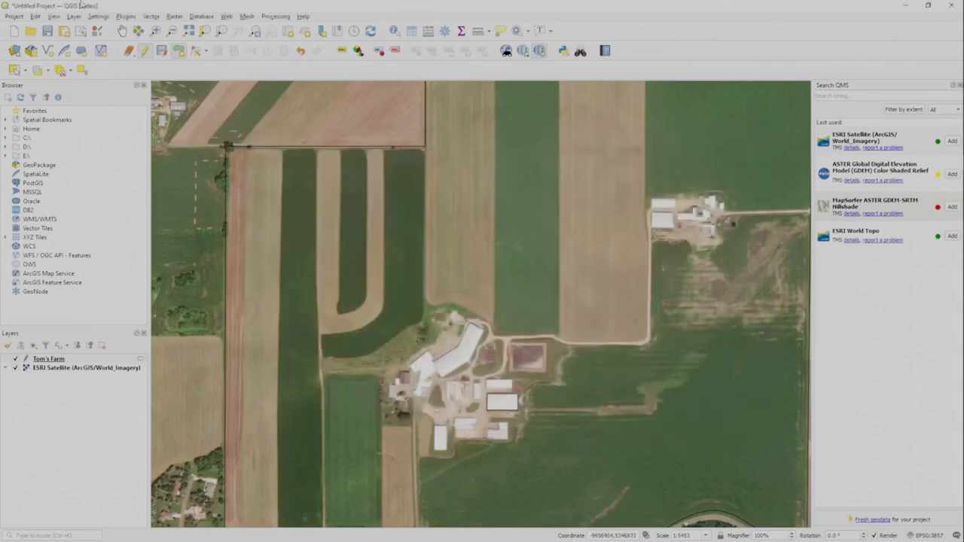
Set the project's measurement units to Feet for distance and Acres for area, and accept the project properties
left_click(12, 16)
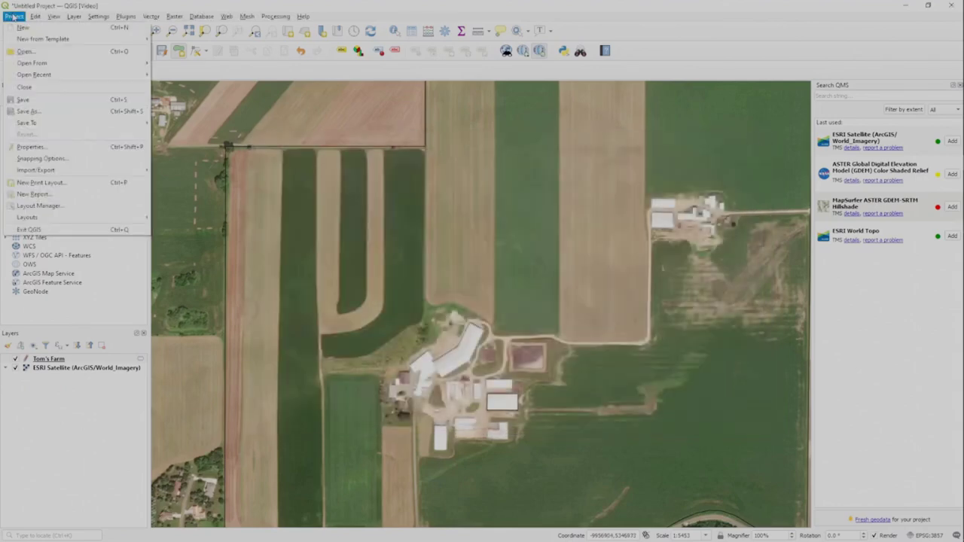
left_click(54, 147)
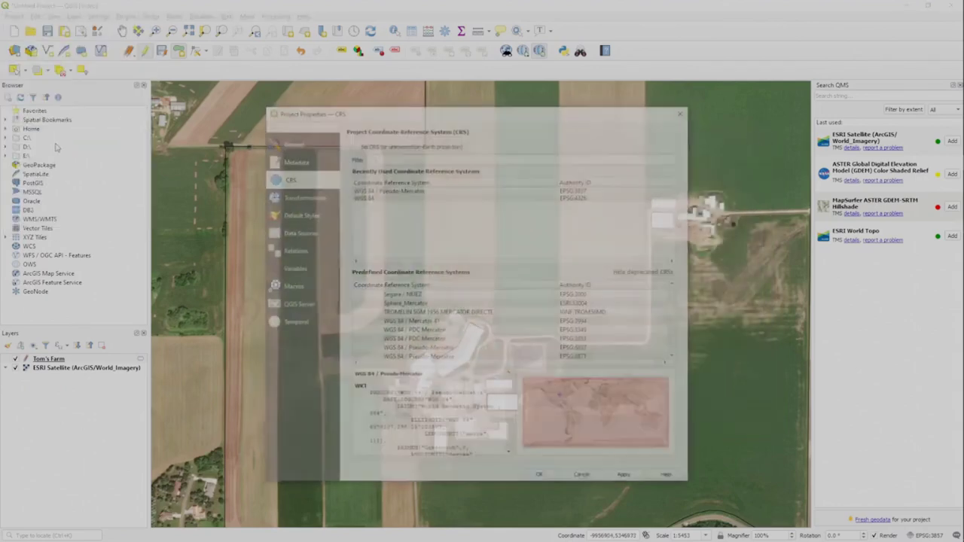
left_click(306, 198)
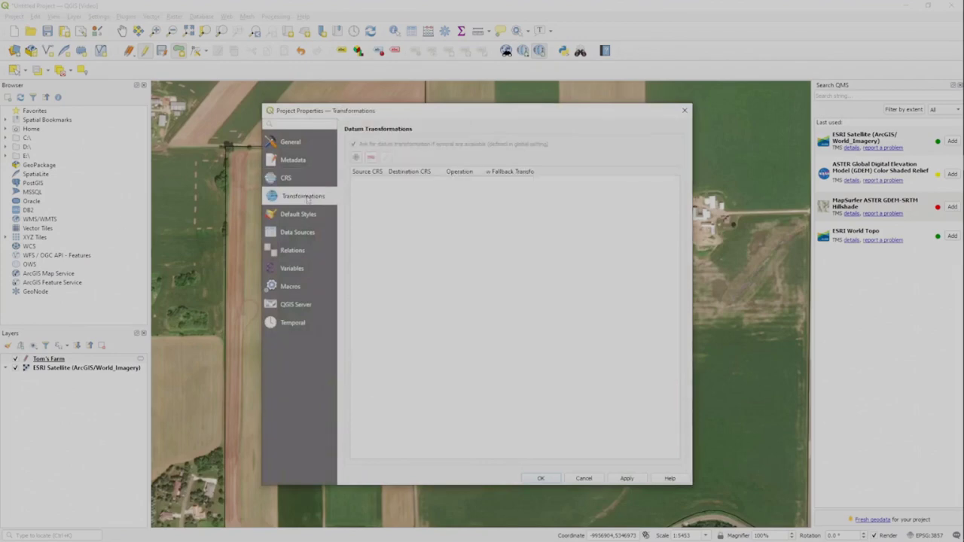
left_click(291, 143)
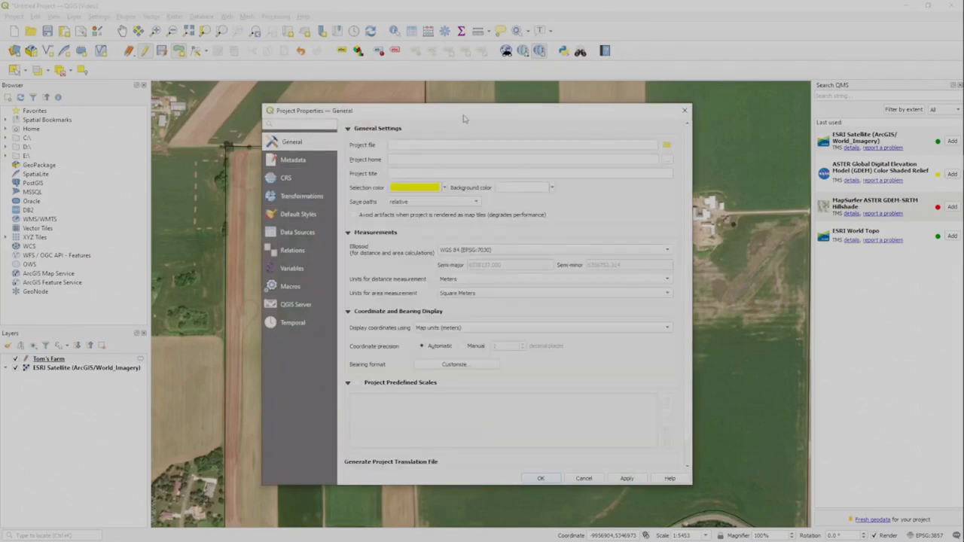
left_click_drag(462, 115, 443, 105)
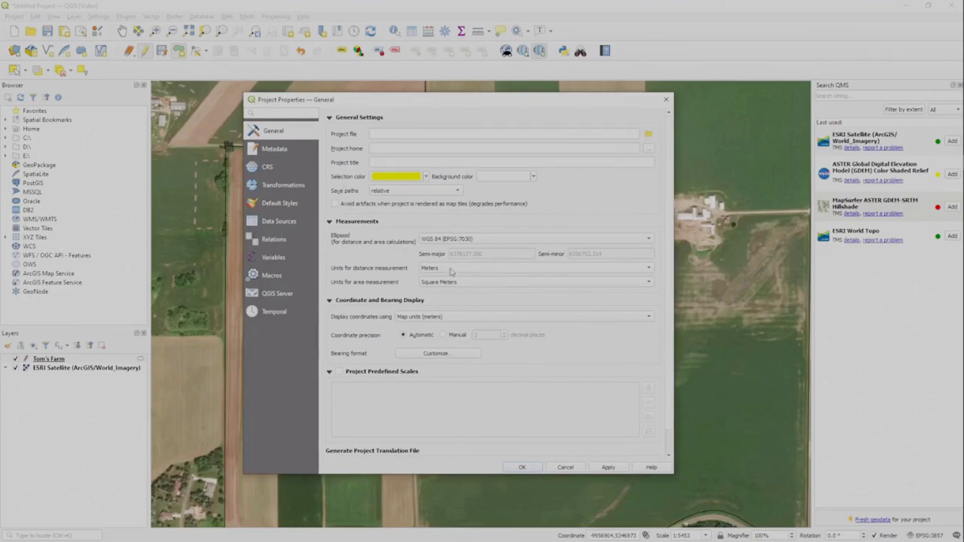
left_click(452, 269)
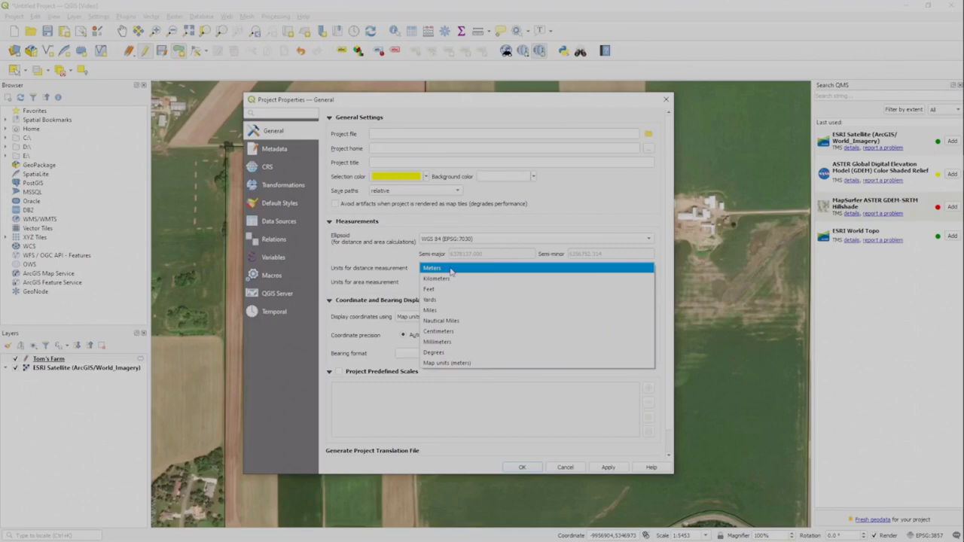
left_click(444, 289)
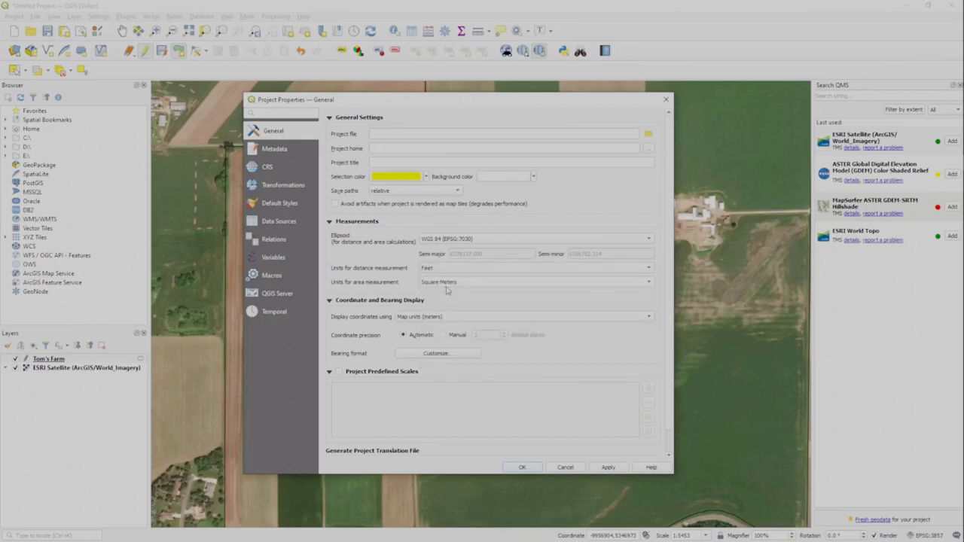
left_click(456, 283)
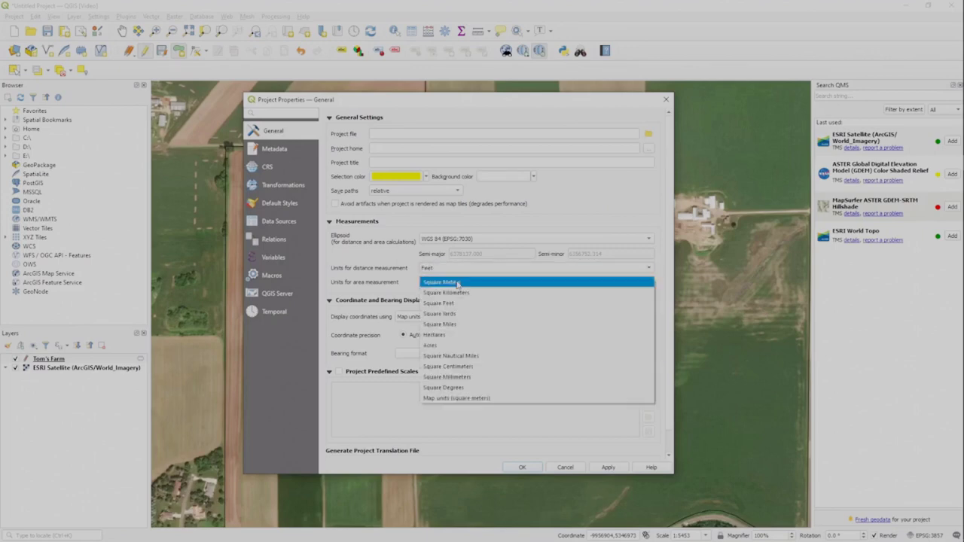
left_click(444, 345)
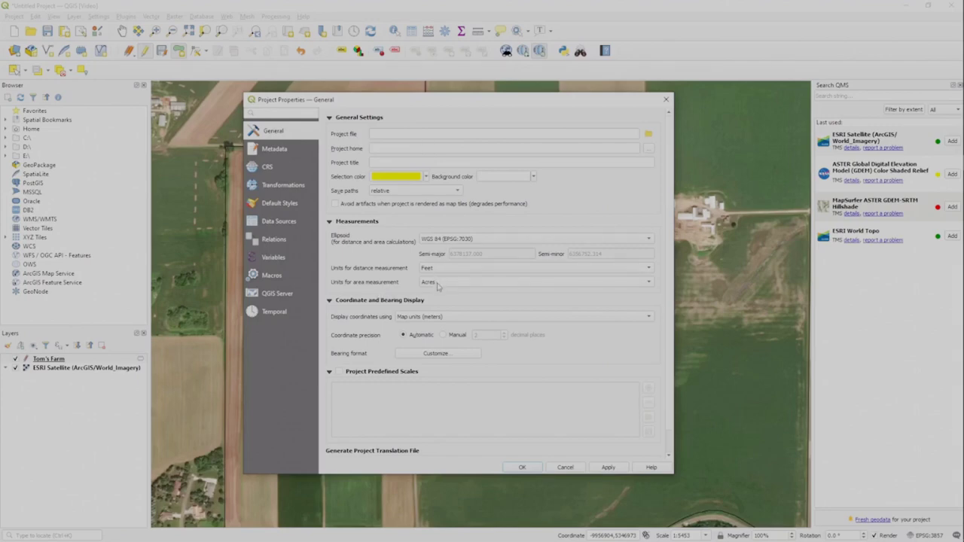
left_click(538, 468)
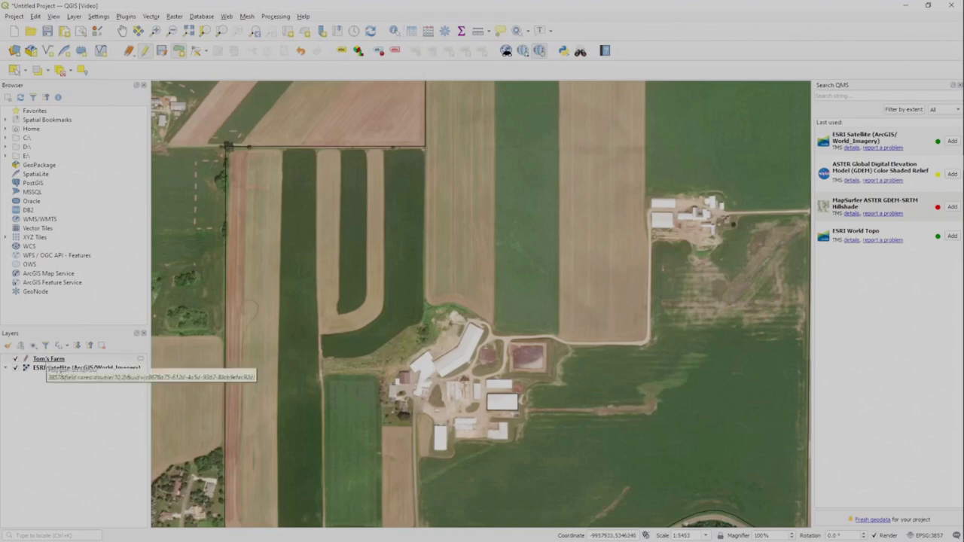
Reopen the attribute table of the Tom's Farm layer and inspect the stored area value of each feature
left_click(50, 360)
left_click(51, 369)
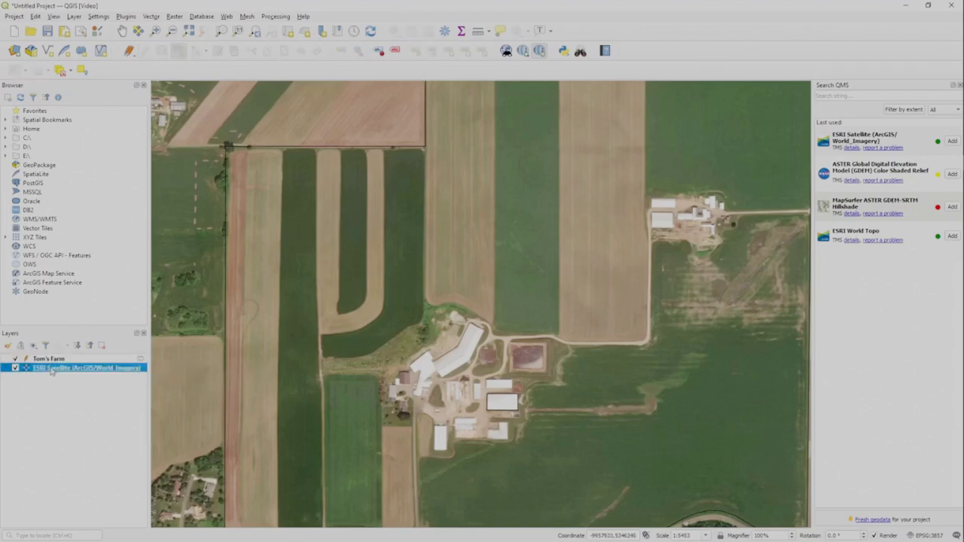
left_click(55, 359)
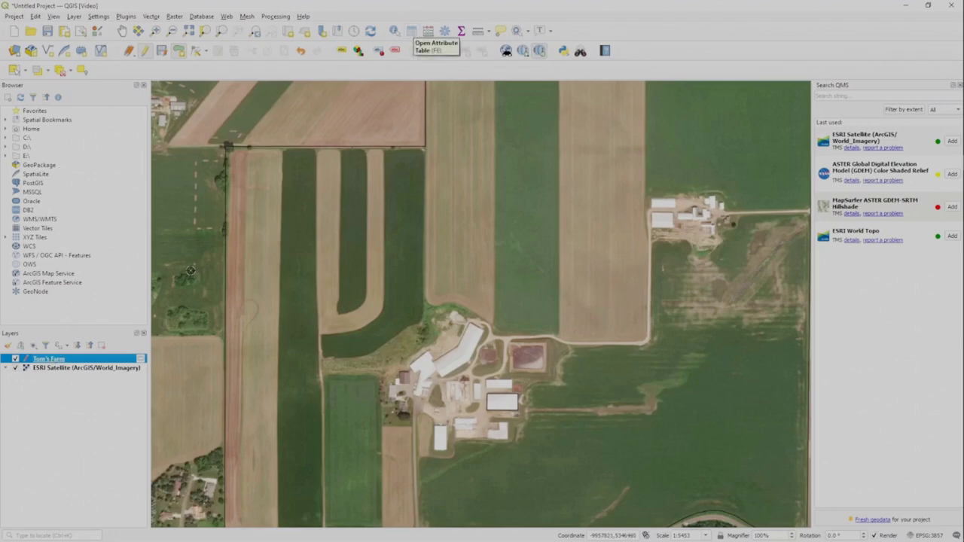
left_click(99, 369)
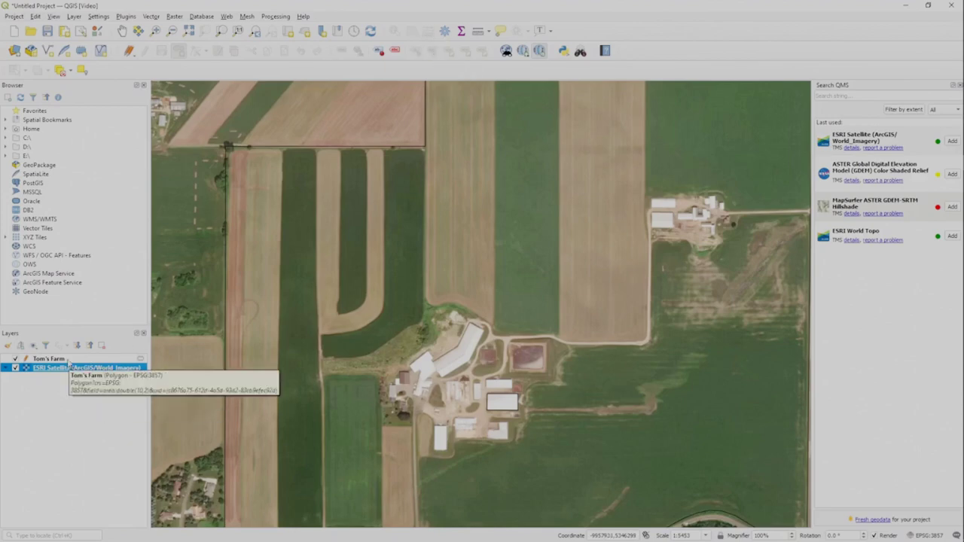
left_click(67, 360)
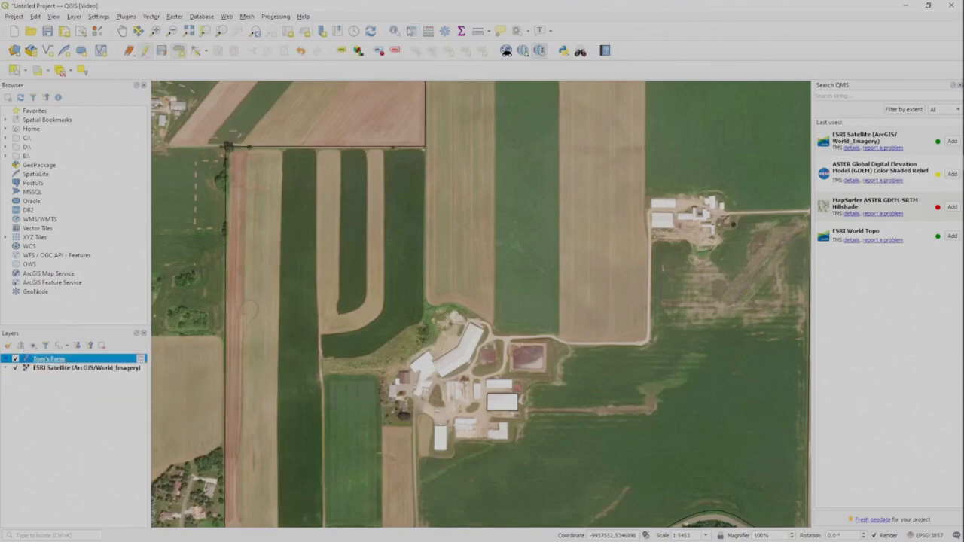
left_click(411, 31)
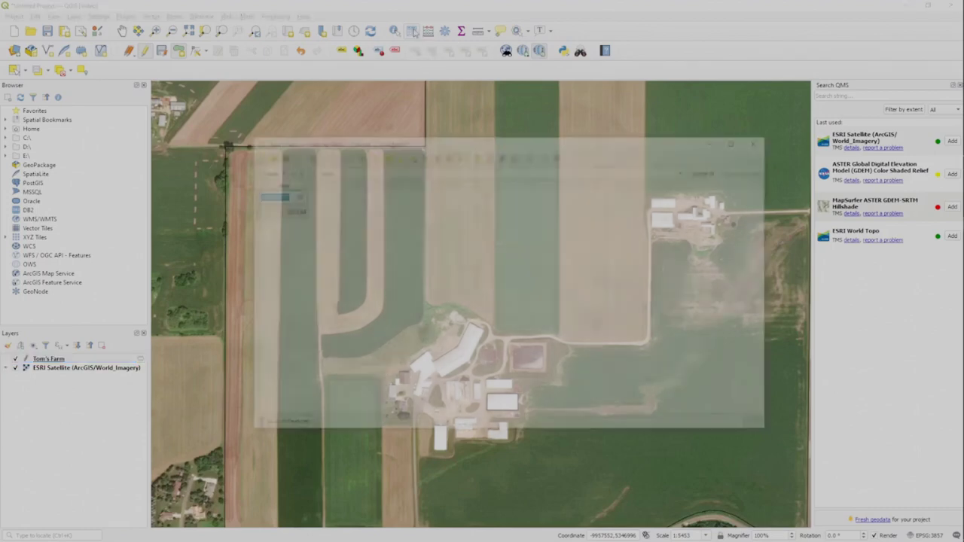
left_click_drag(448, 144, 414, 143)
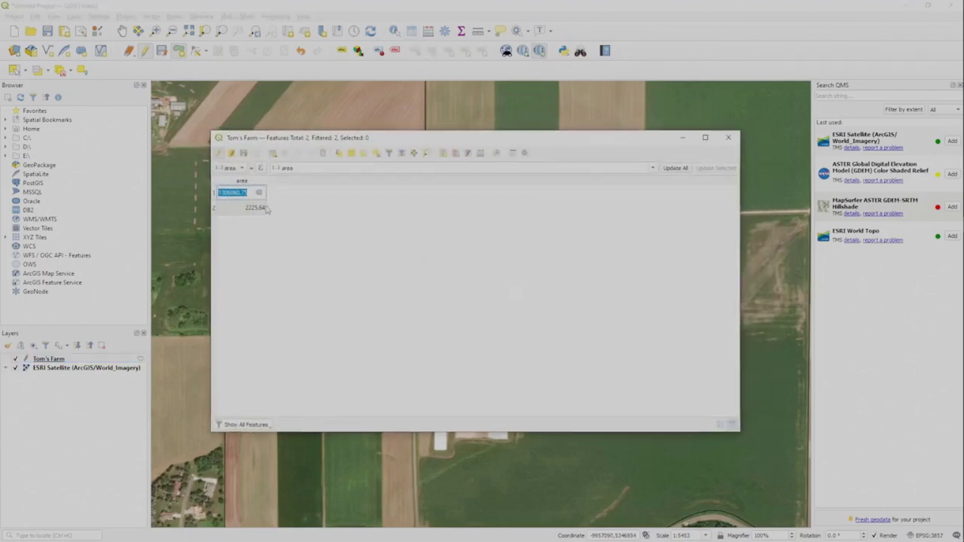
left_click(238, 208)
left_click(241, 193)
left_click(241, 208)
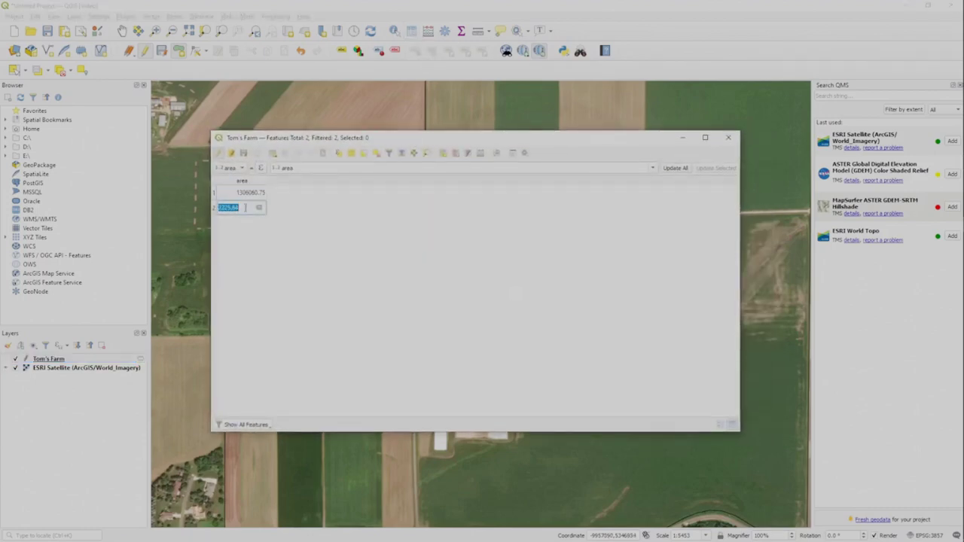
Recalculate the area field for all features with the expression $area so it uses the project's area units
left_click(676, 169)
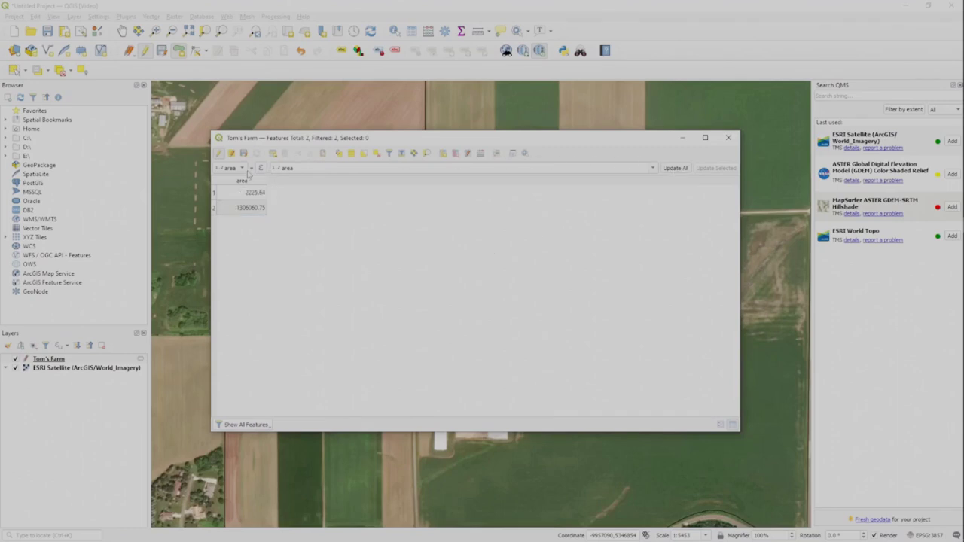
left_click(282, 168)
type("$")
left_click(676, 168)
left_click_drag(397, 146, 418, 151)
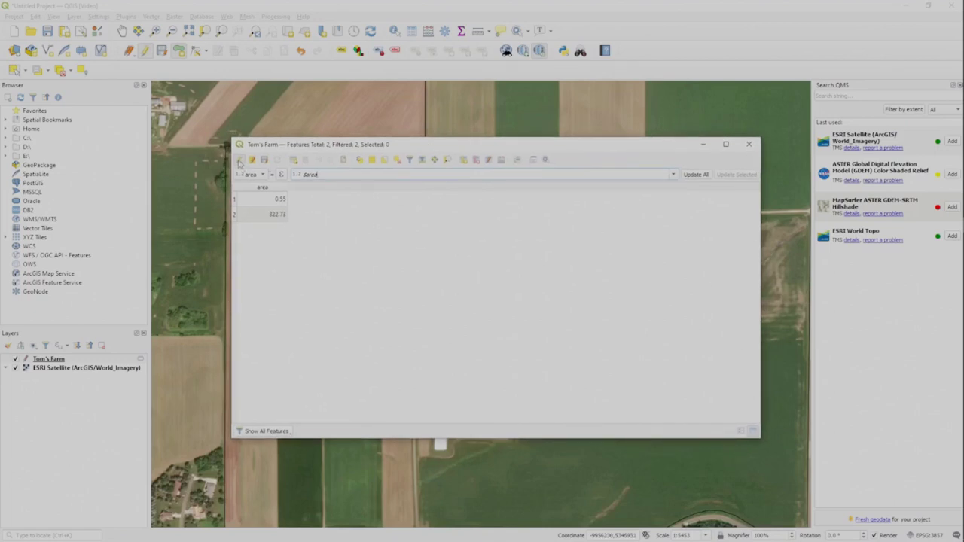
End editing of the Tom's Farm layer, saving the edits, and close its attribute table
left_click(239, 163)
left_click(459, 282)
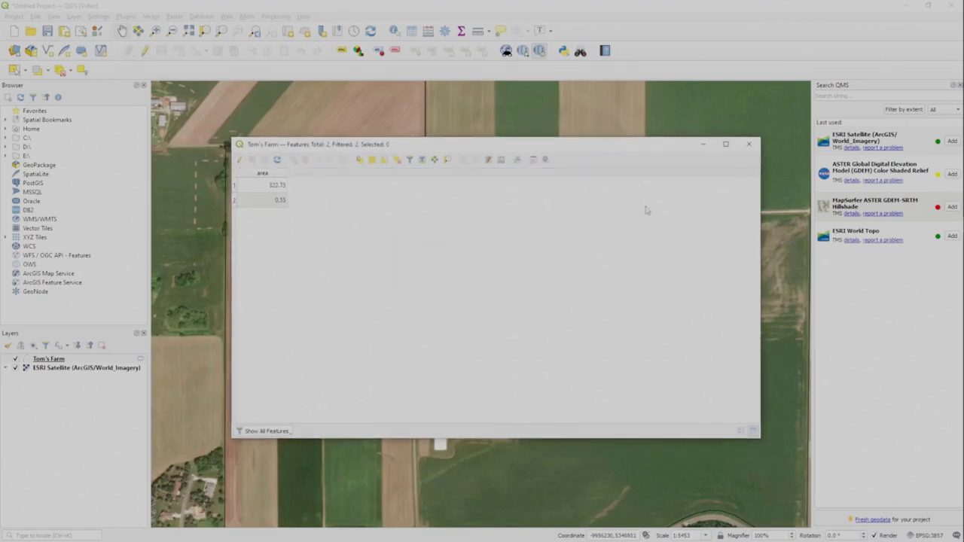
left_click(748, 144)
Zoom the map to the extent of the Tom's Farm layer and close the Search QMS panel
left_click_drag(534, 269, 460, 249)
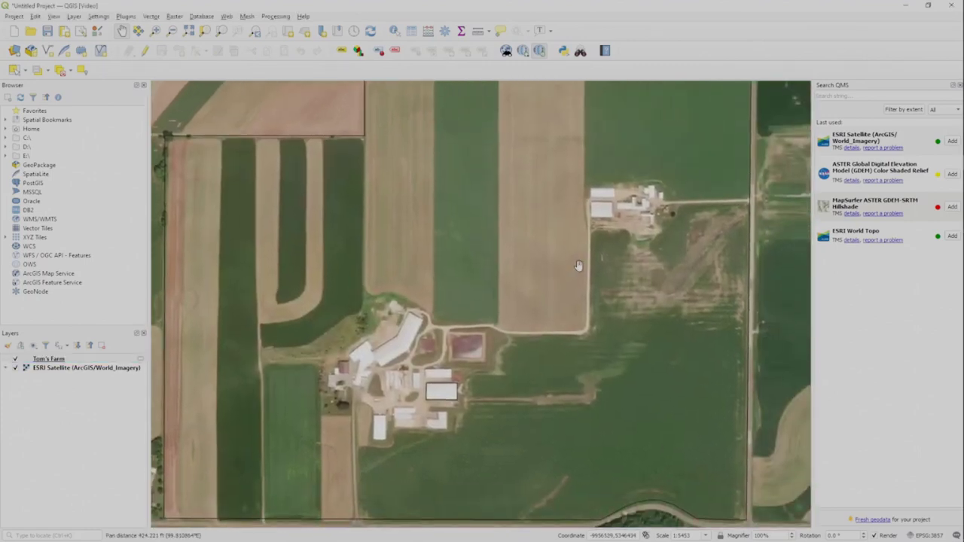
scroll(578, 265, "down", 1)
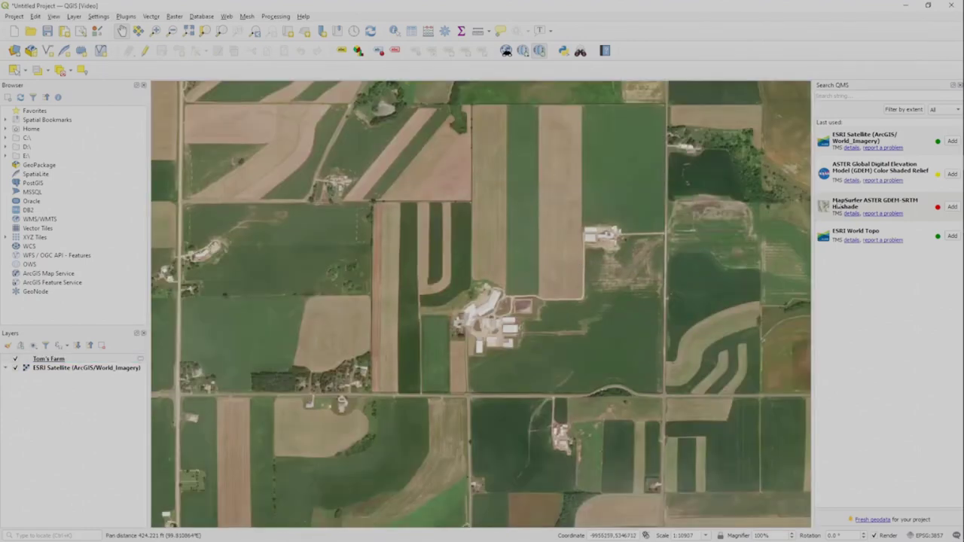
right_click(51, 360)
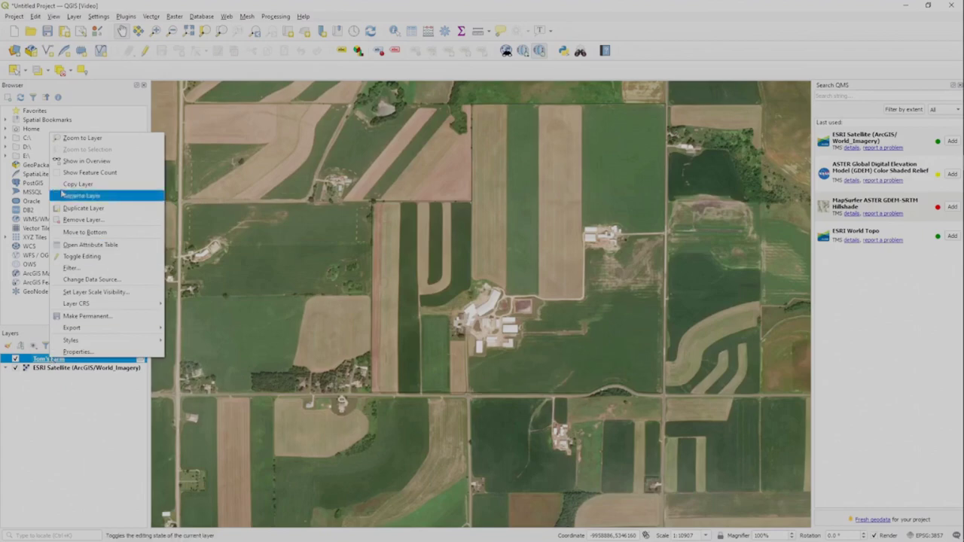
left_click(73, 142)
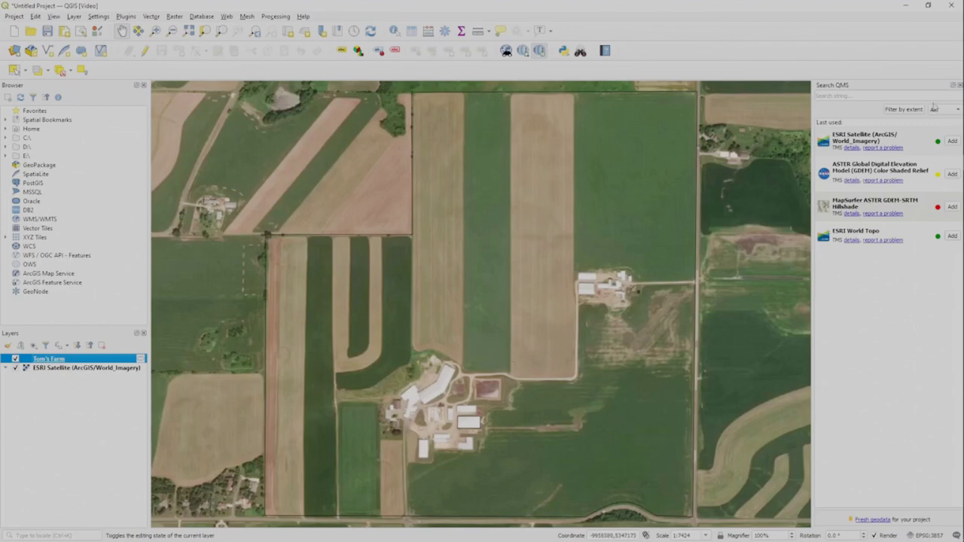
left_click(959, 88)
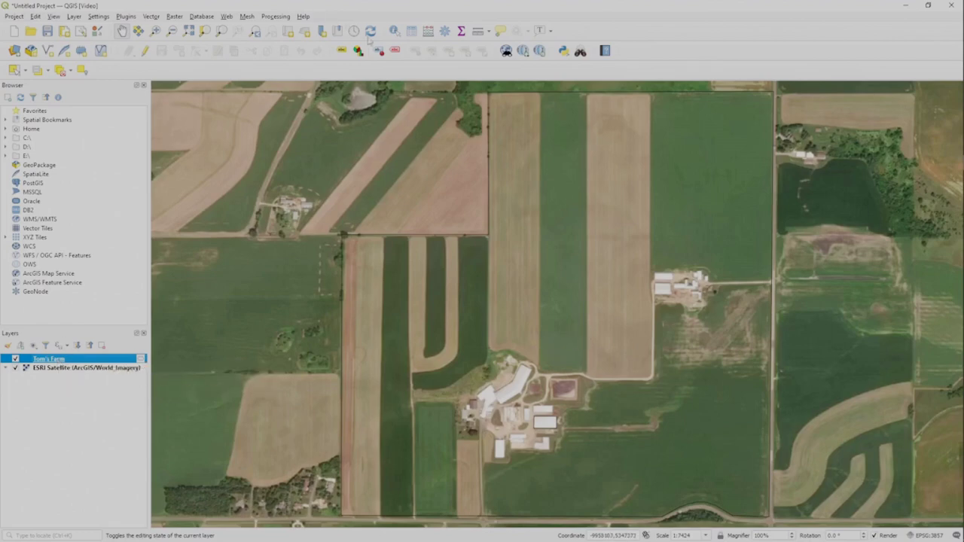
Start editing the Tom's Farm attribute table and add a Text (string) field called name with length 50
left_click(413, 31)
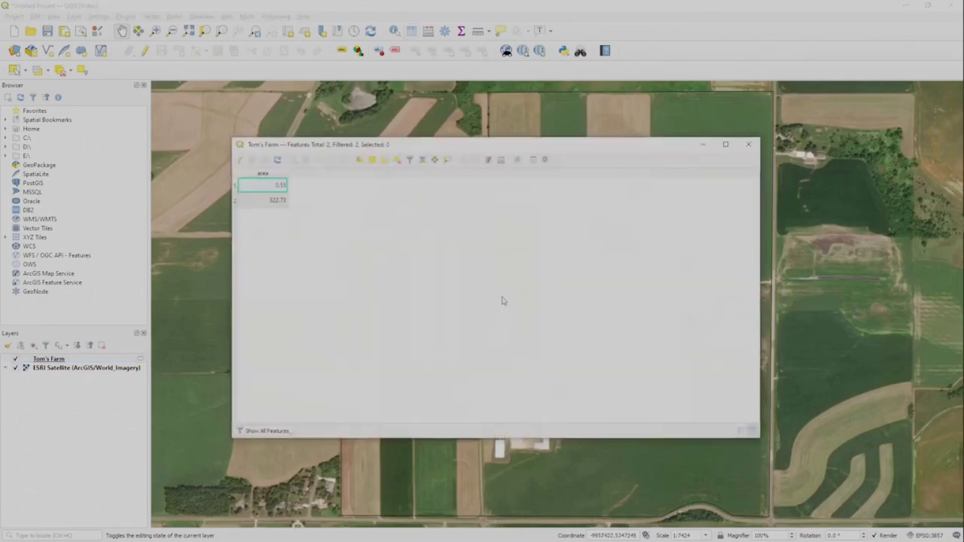
left_click(239, 161)
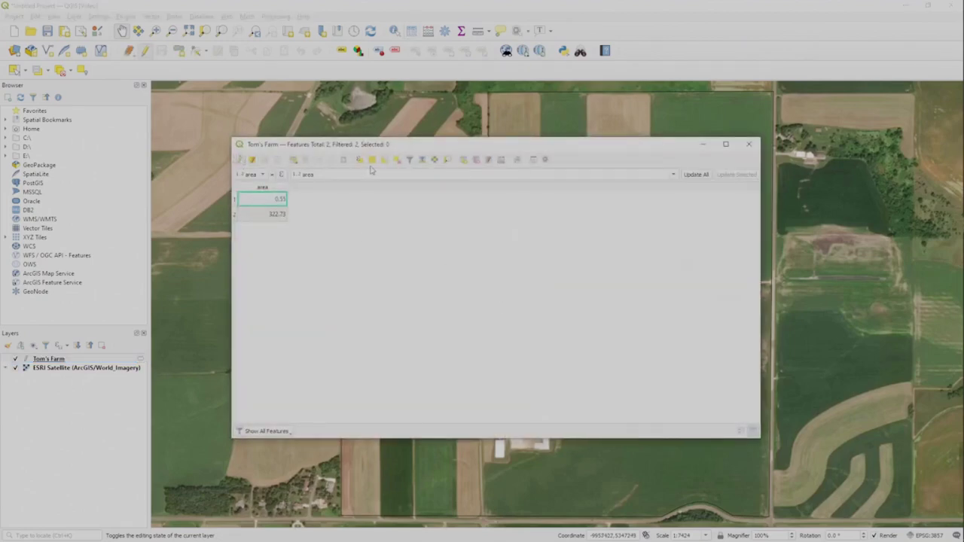
left_click(464, 160)
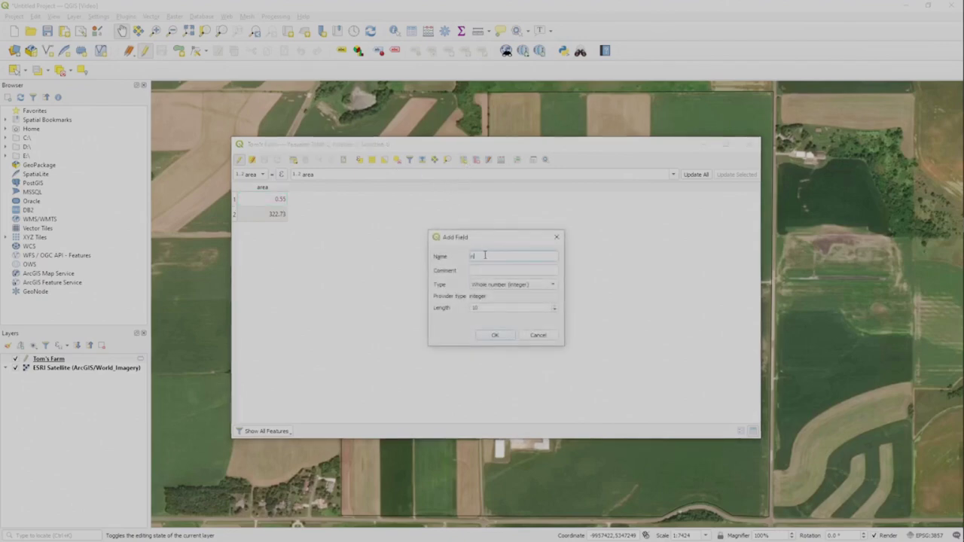
left_click(512, 285)
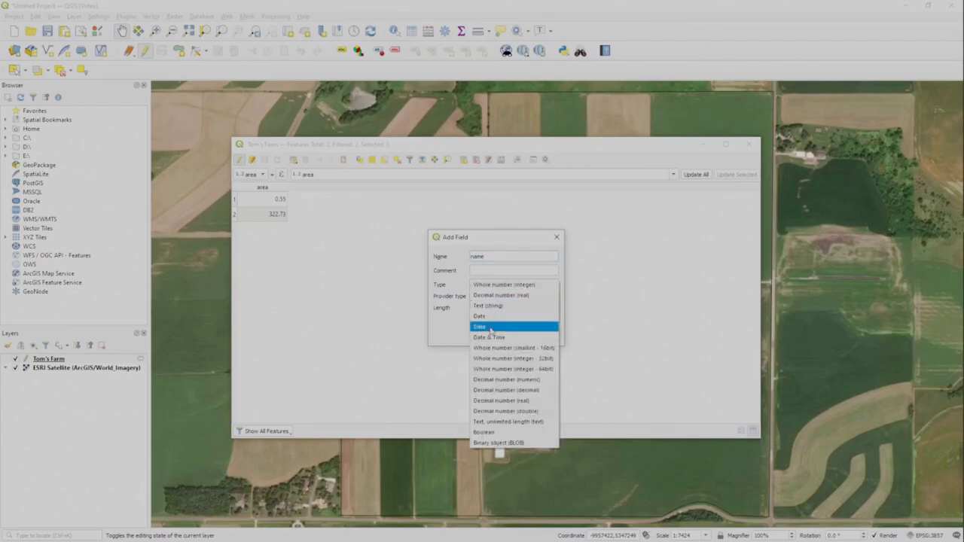
left_click(489, 306)
double_click(496, 308)
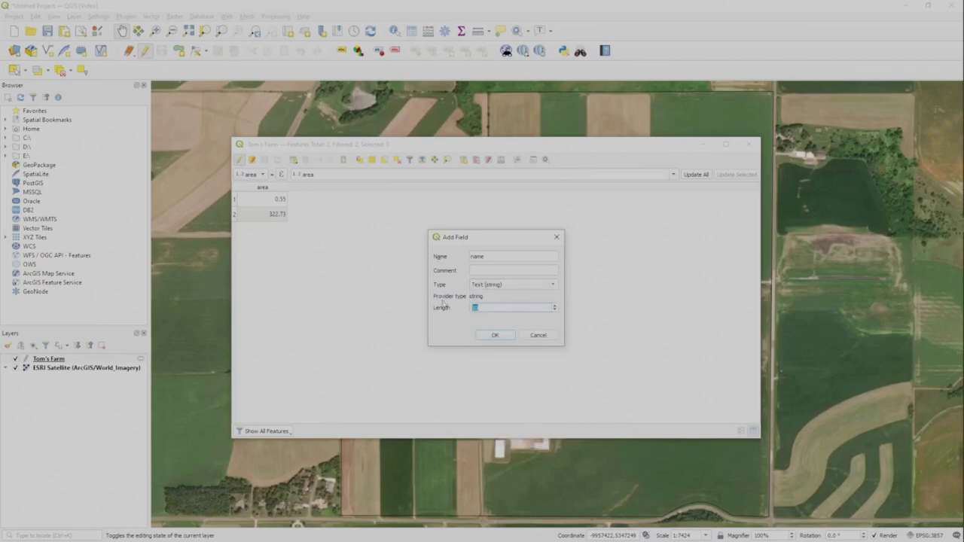
type("50")
left_click(494, 336)
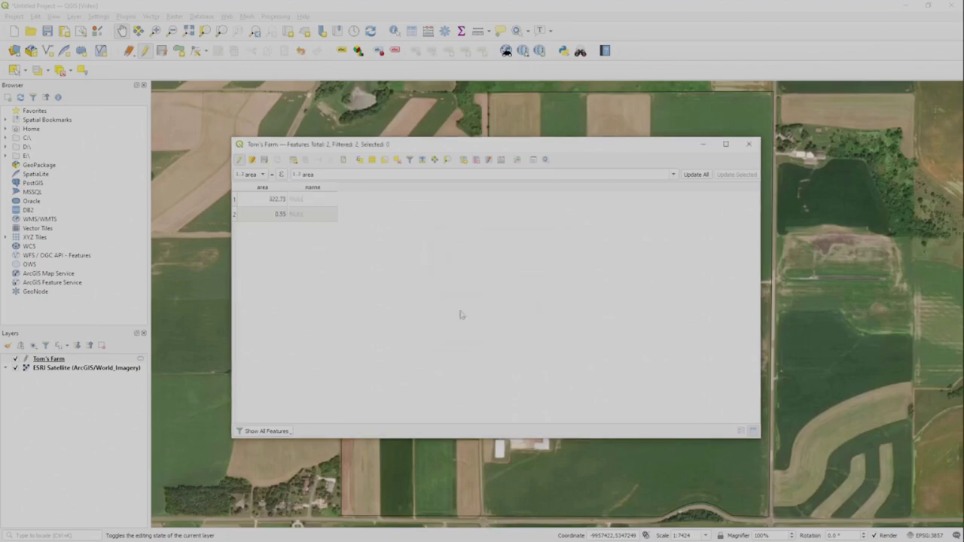
Fill in the name field with Tom's Farm for the large boundary feature and Barn for the small building feature
double_click(300, 202)
double_click(306, 214)
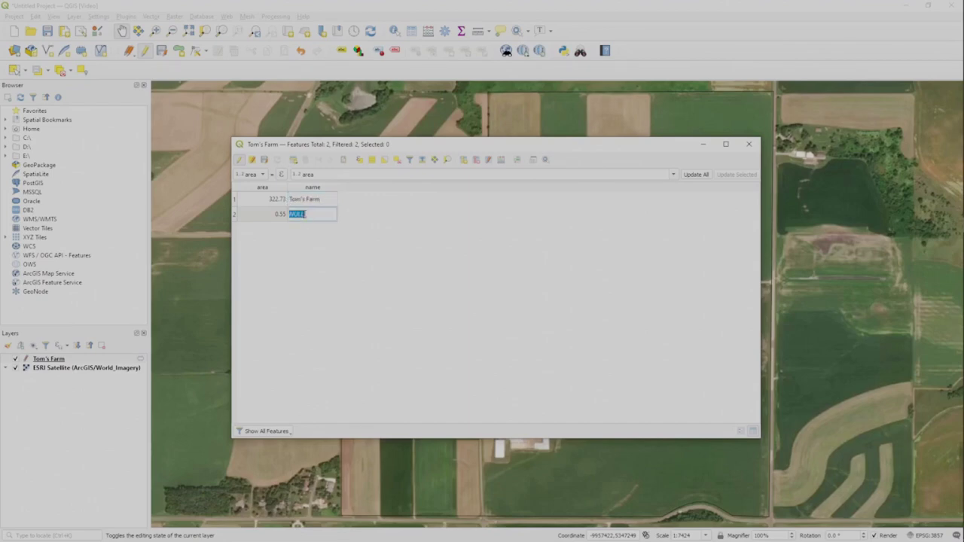
type("Barn")
left_click(368, 210)
double_click(311, 199)
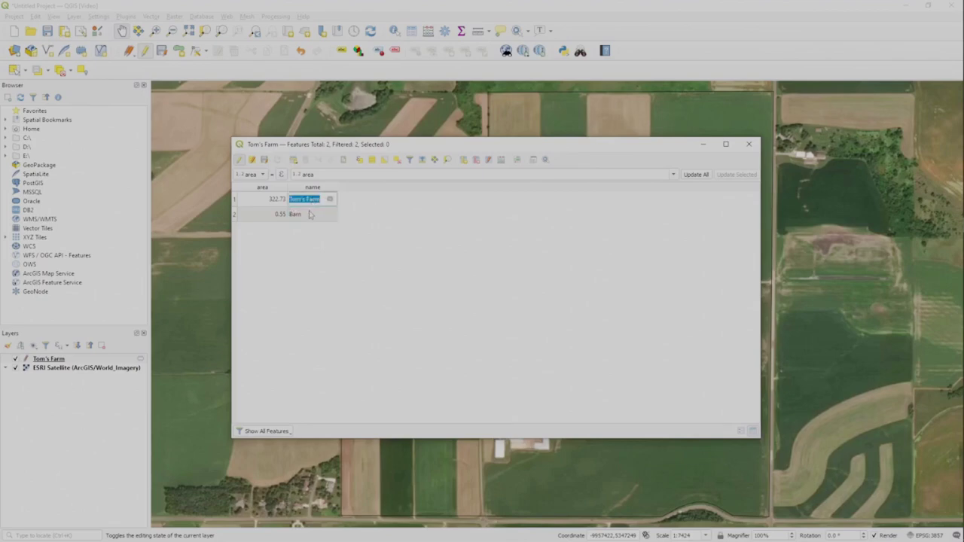
double_click(309, 214)
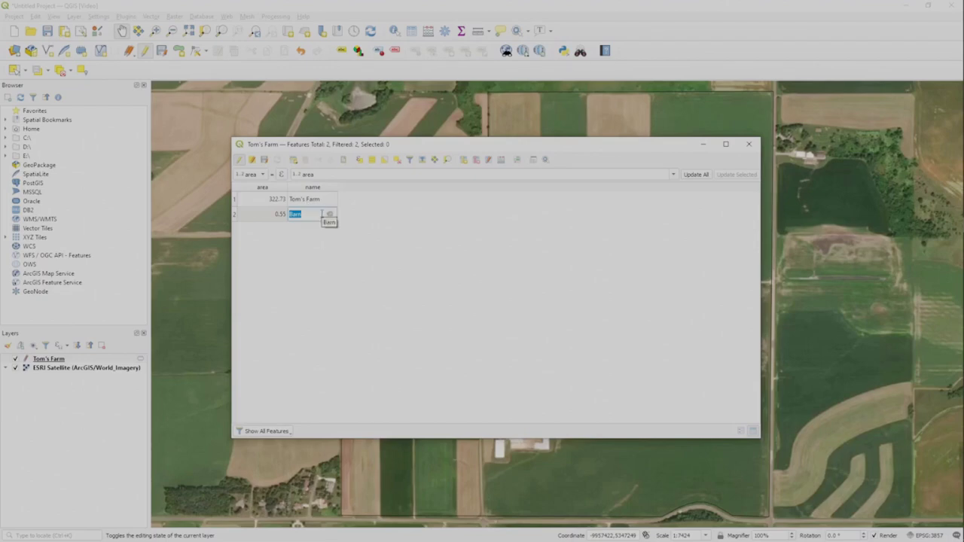
End the editing session with the edits saved and close the attribute table
left_click(240, 160)
left_click(461, 280)
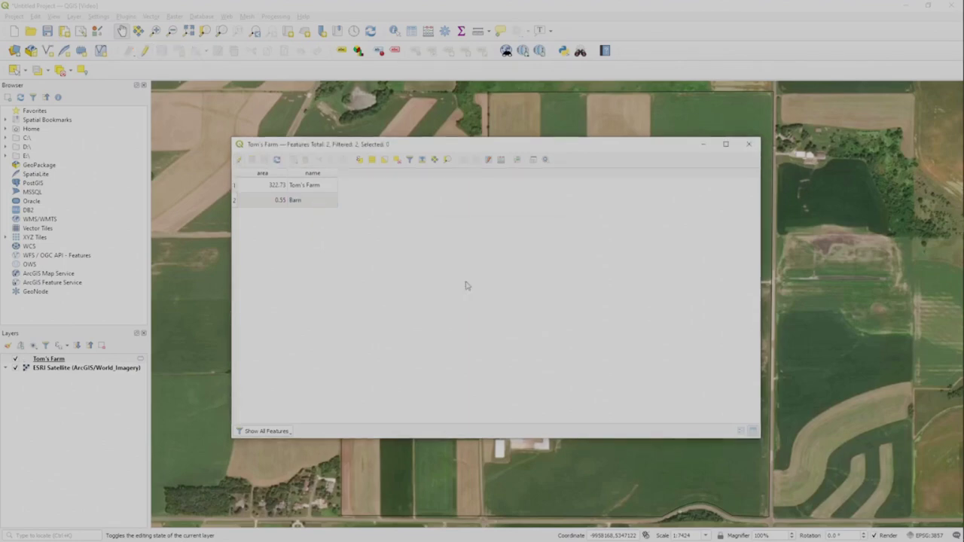
left_click(751, 145)
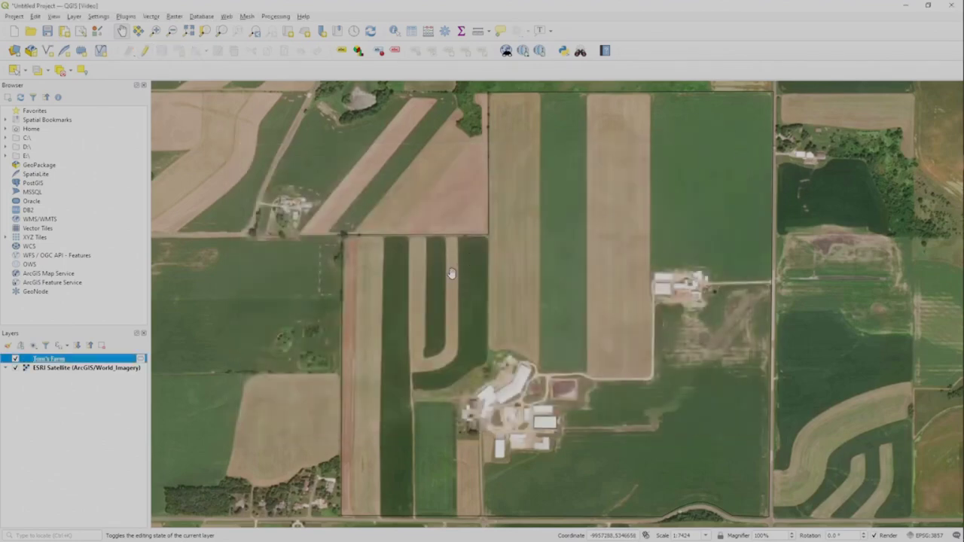
Open the label properties of the Tom's Farm layer and set the labelling mode to Single Labels
double_click(49, 360)
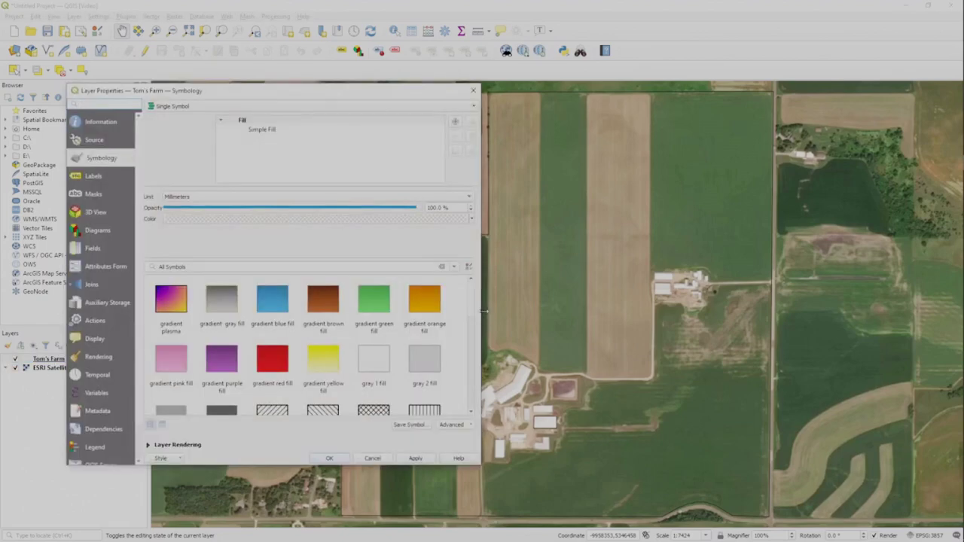
left_click_drag(293, 98, 360, 95)
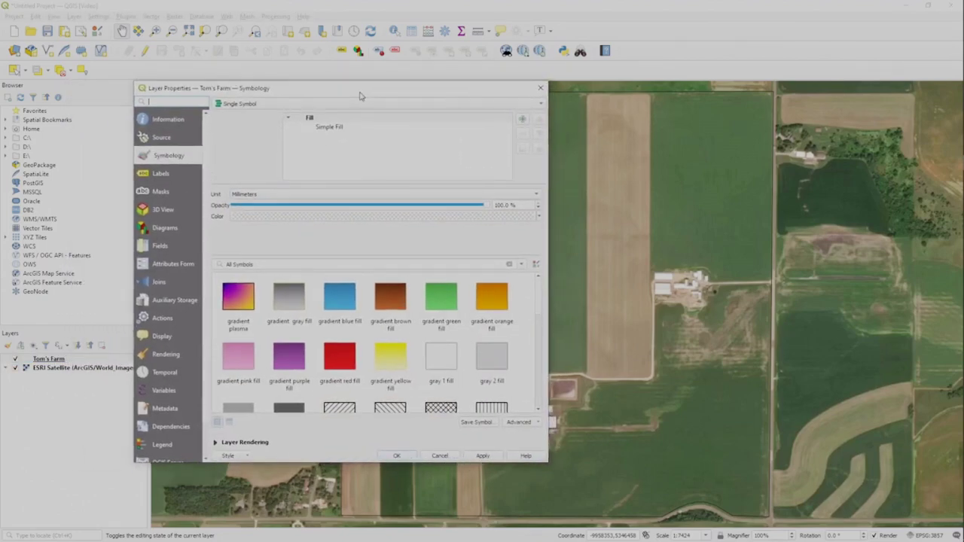
left_click(164, 174)
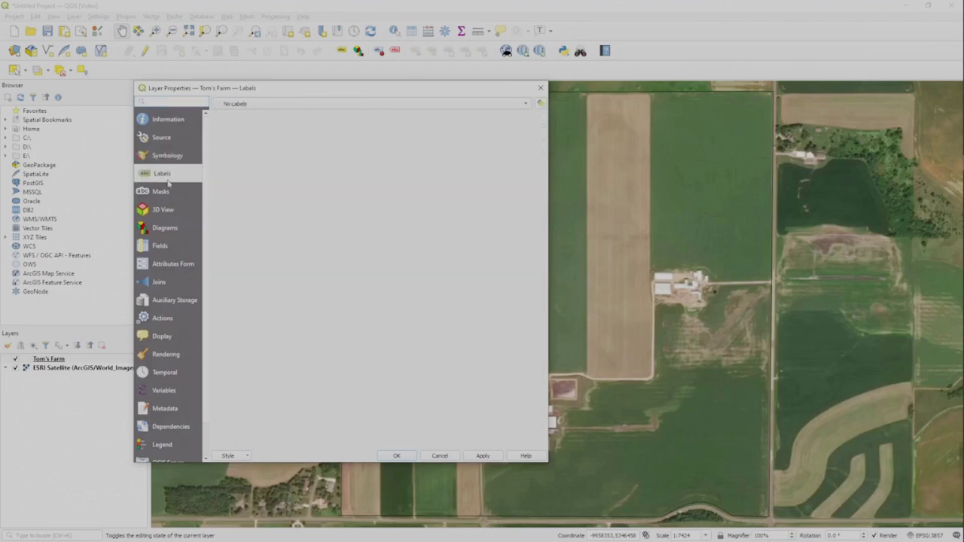
left_click(299, 104)
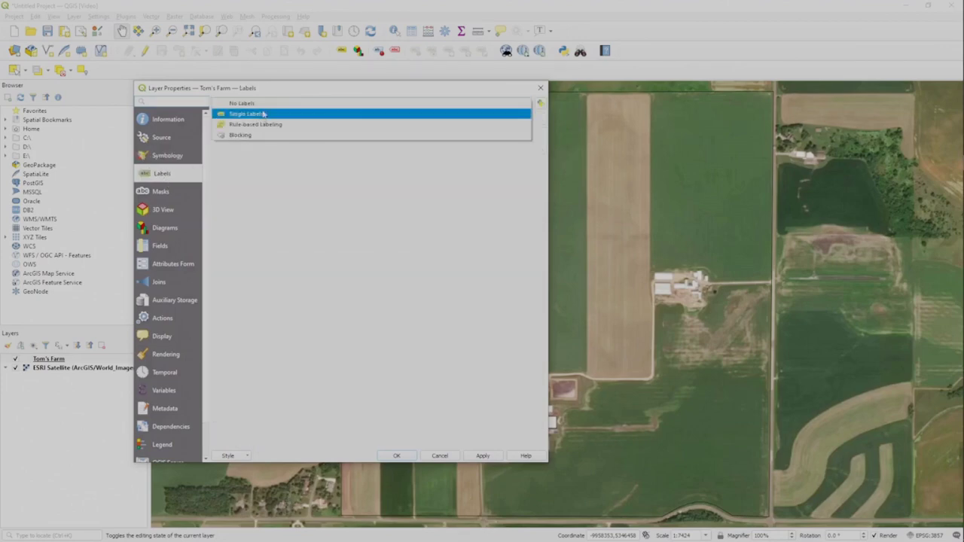
left_click(263, 114)
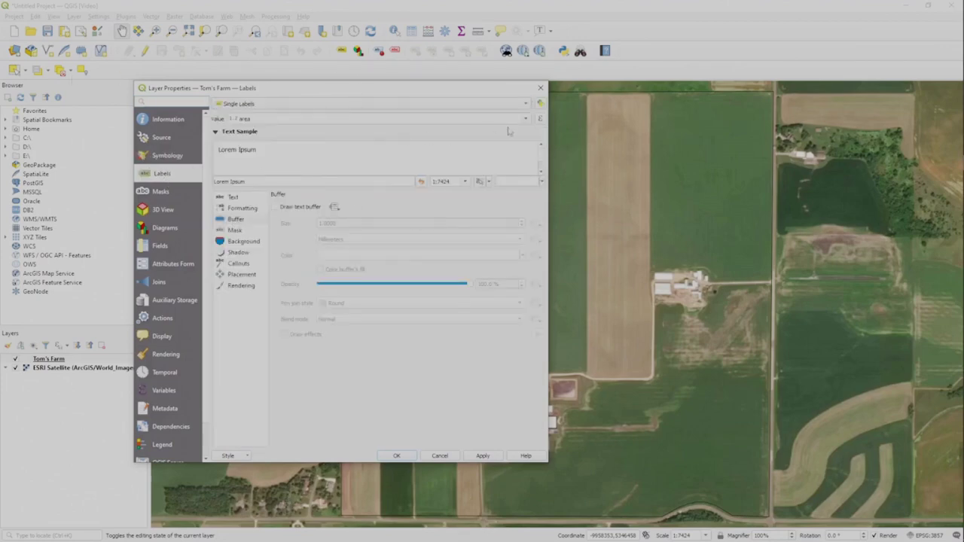
left_click(526, 104)
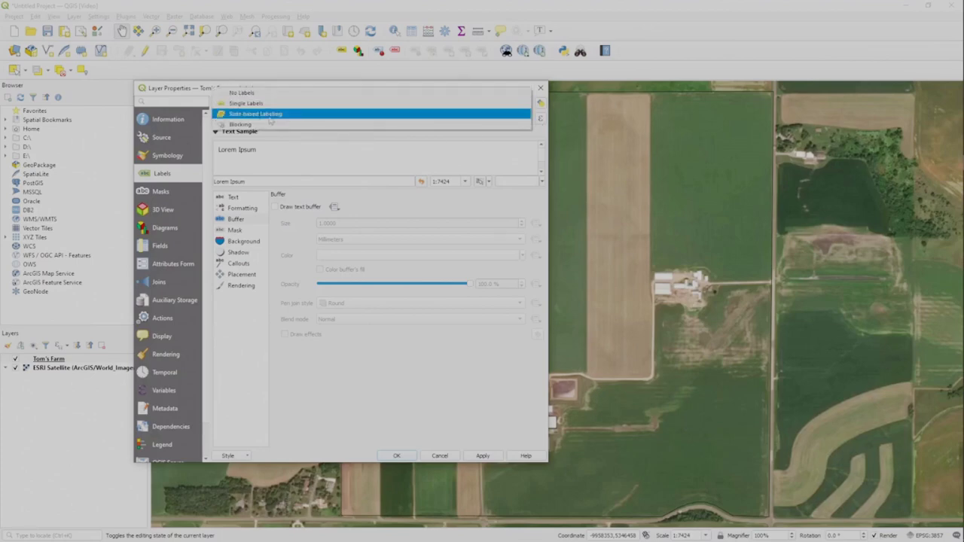
left_click(357, 140)
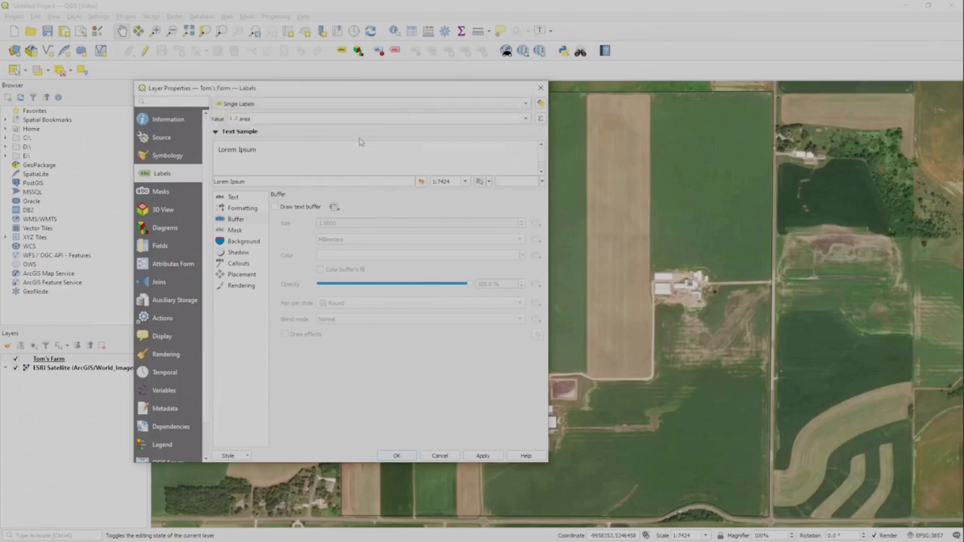
Replace the label value with an expression that concatenates the name and area fields: "name" || "area"
left_click(540, 119)
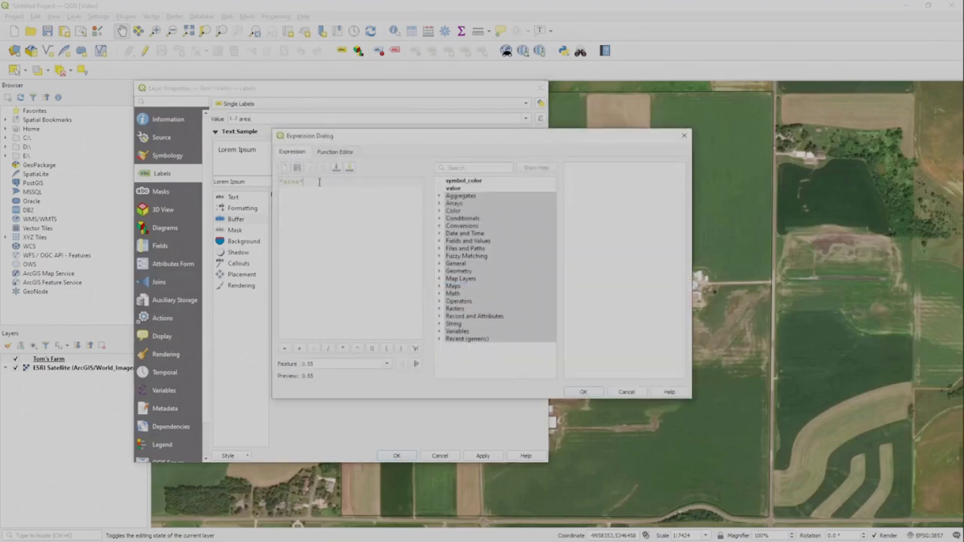
left_click_drag(303, 182, 279, 183)
left_click(440, 241)
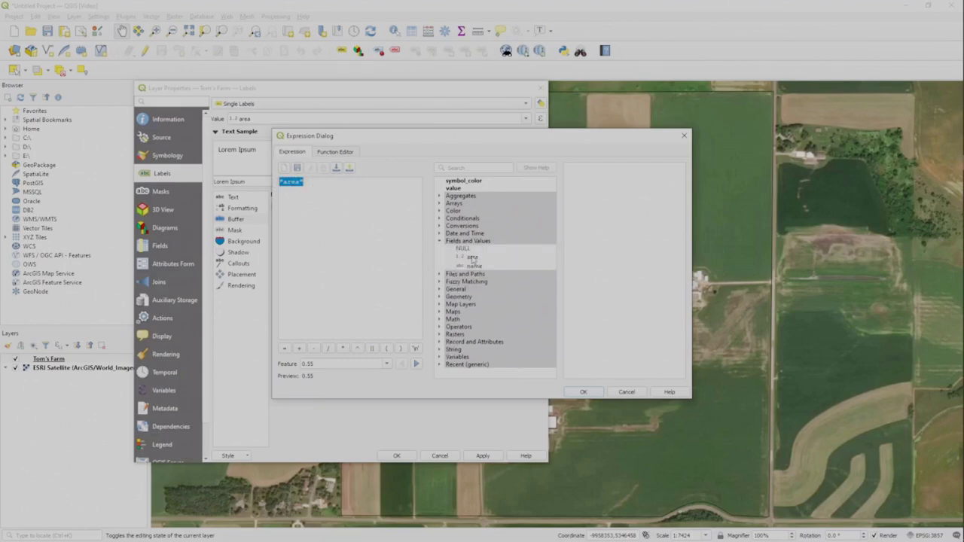
left_click(479, 268)
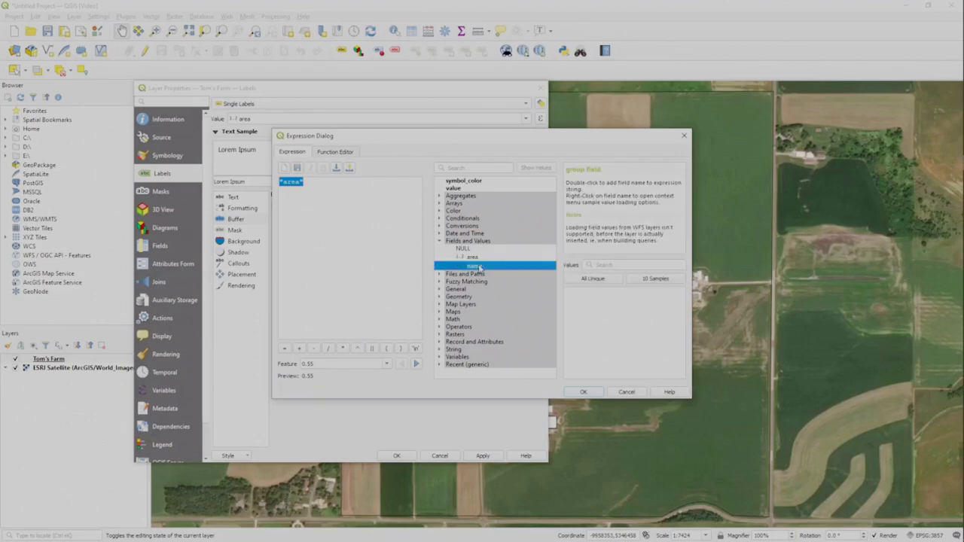
double_click(479, 267)
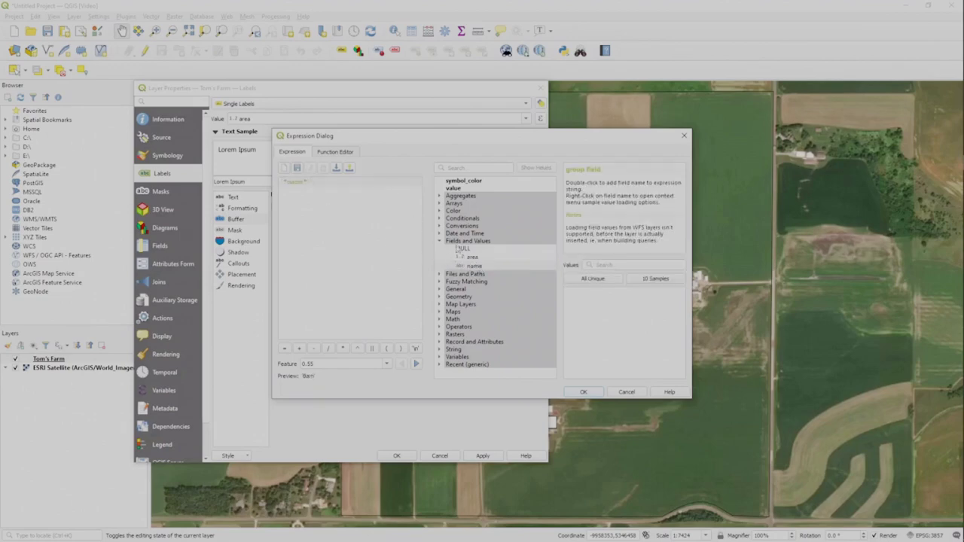
double_click(477, 259)
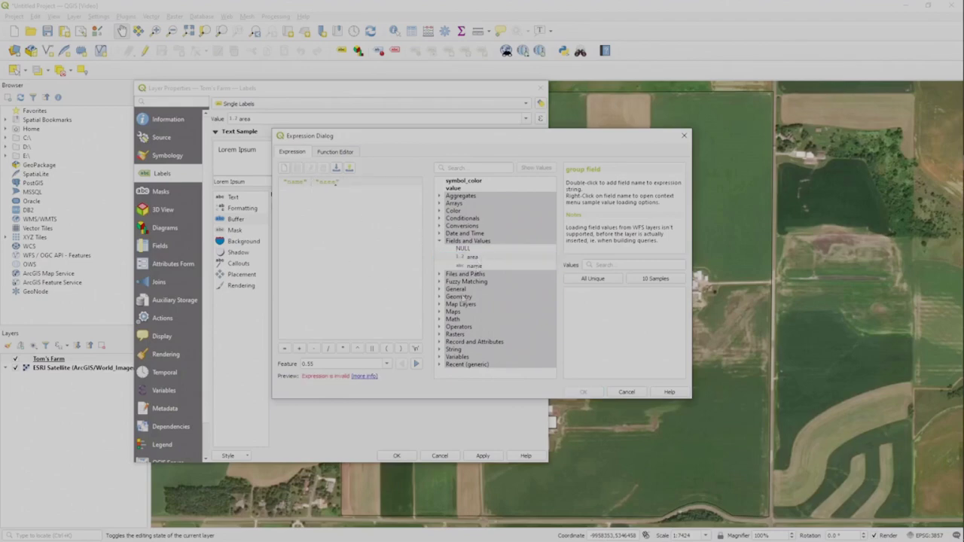
left_click(371, 348)
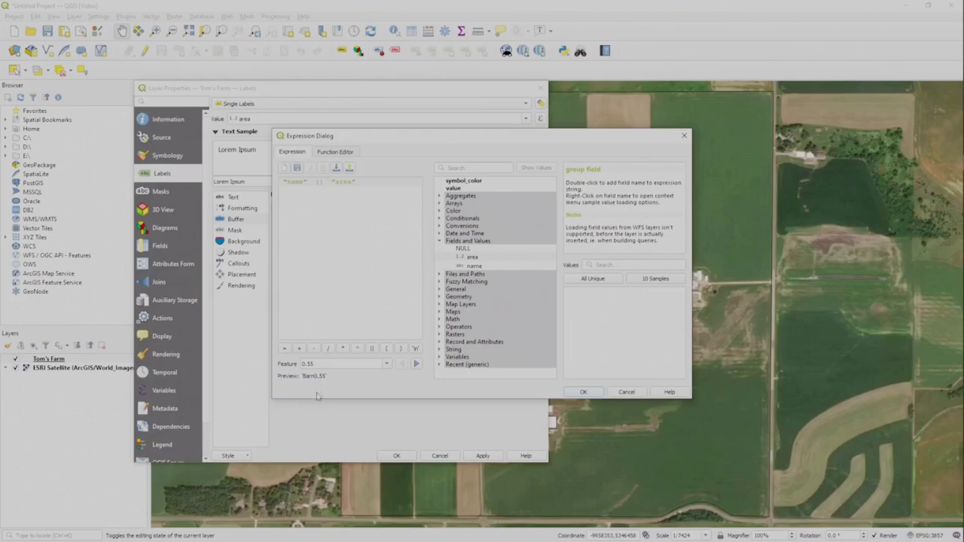
Add a space string ' ' between name and area in the label expression, and append the text ' acres' after area
left_click(336, 182)
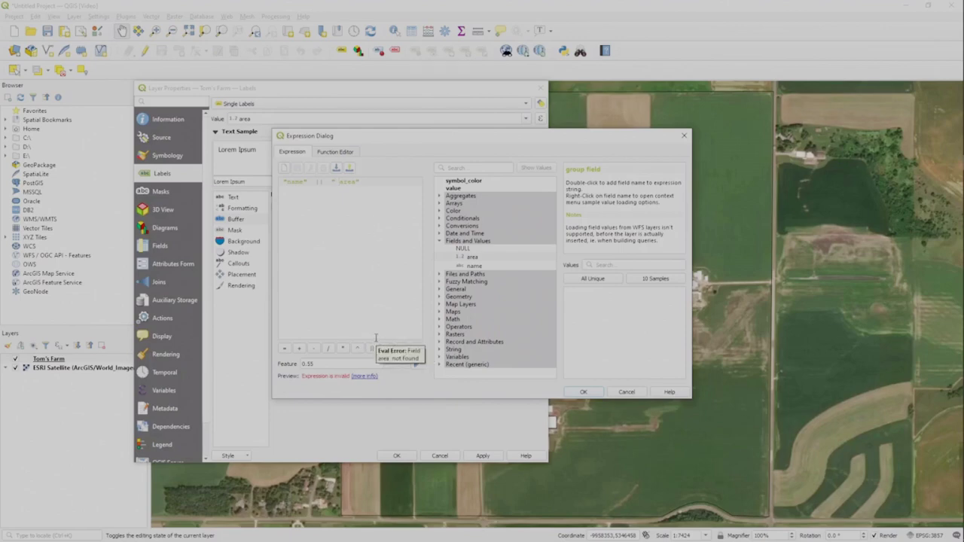
key("BackSpace")
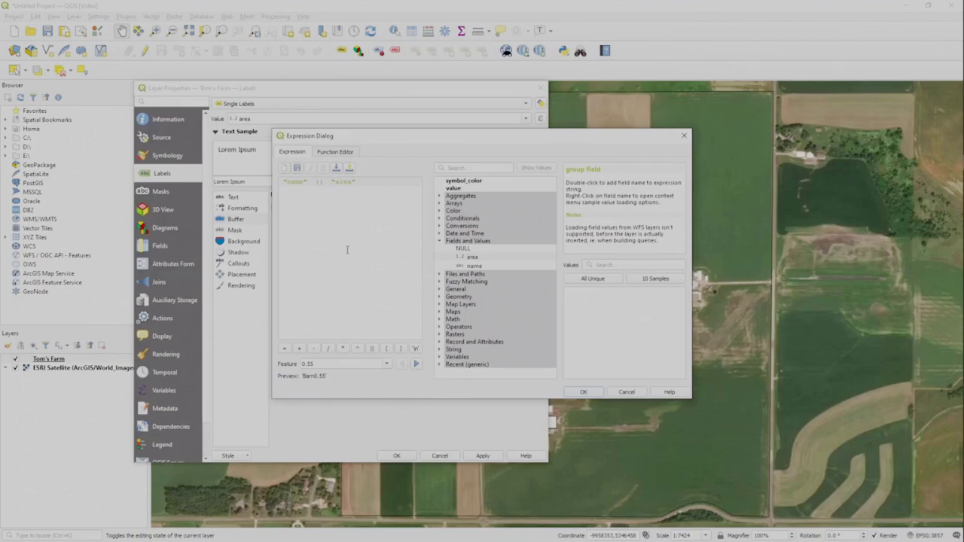
left_click(372, 348)
type("' ' ||")
left_click(371, 348)
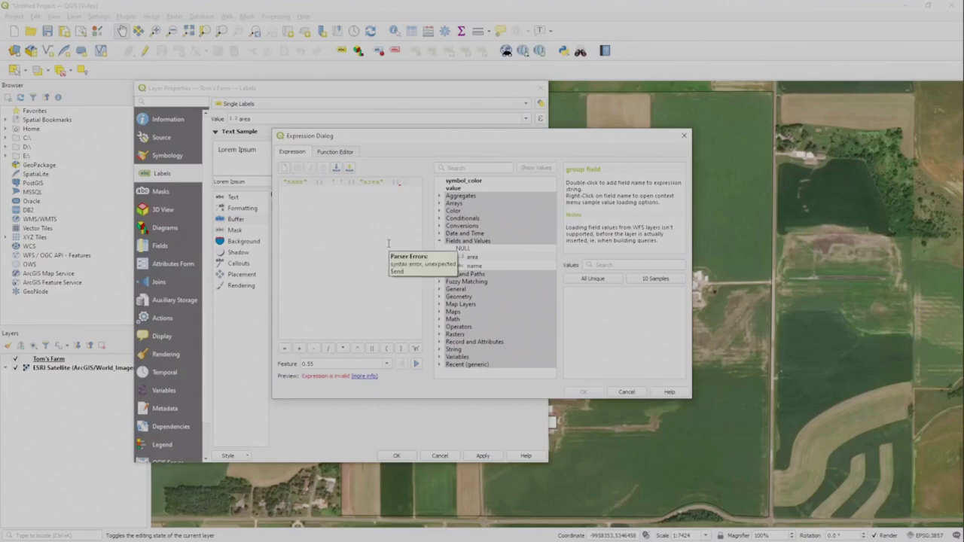
type("' acres'")
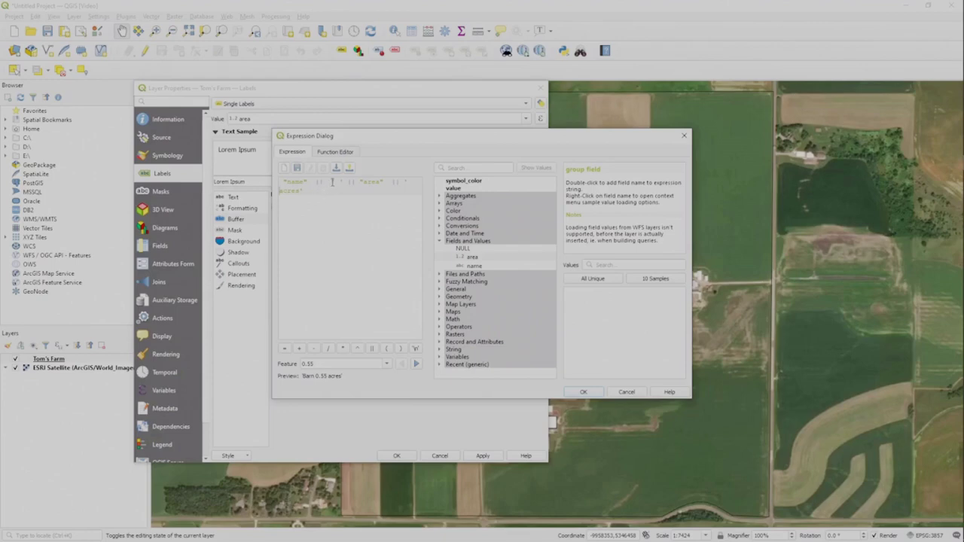
Insert a line break '\n' after the name field in the label expression and accept the expression
left_click(371, 349)
left_click(415, 348)
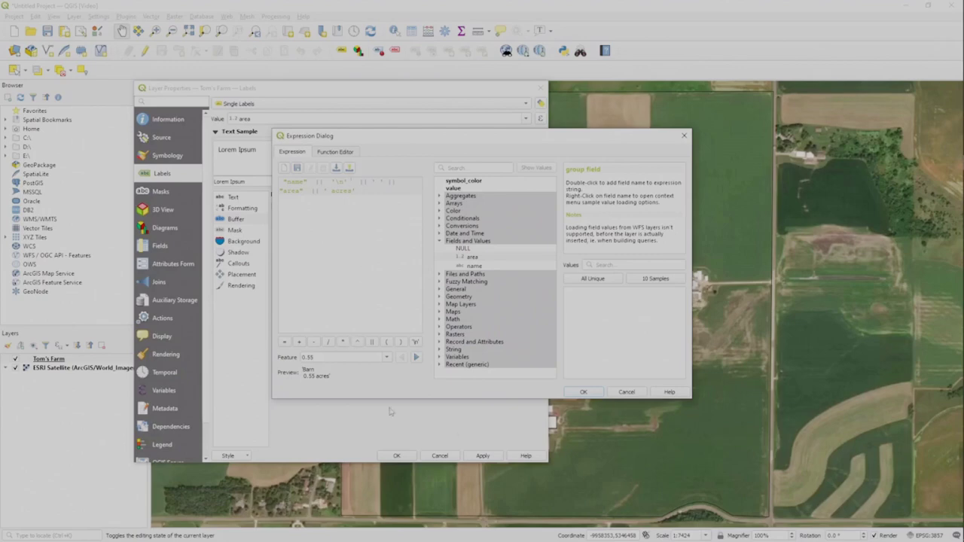
left_click(584, 392)
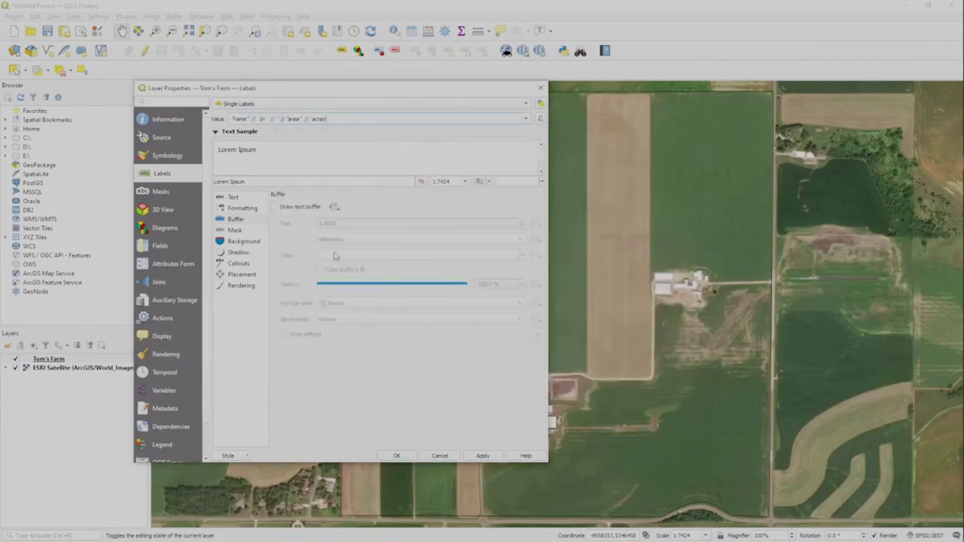
Show the text settings of the Tom's Farm labels and change the label font to MV Boli
left_click(241, 198)
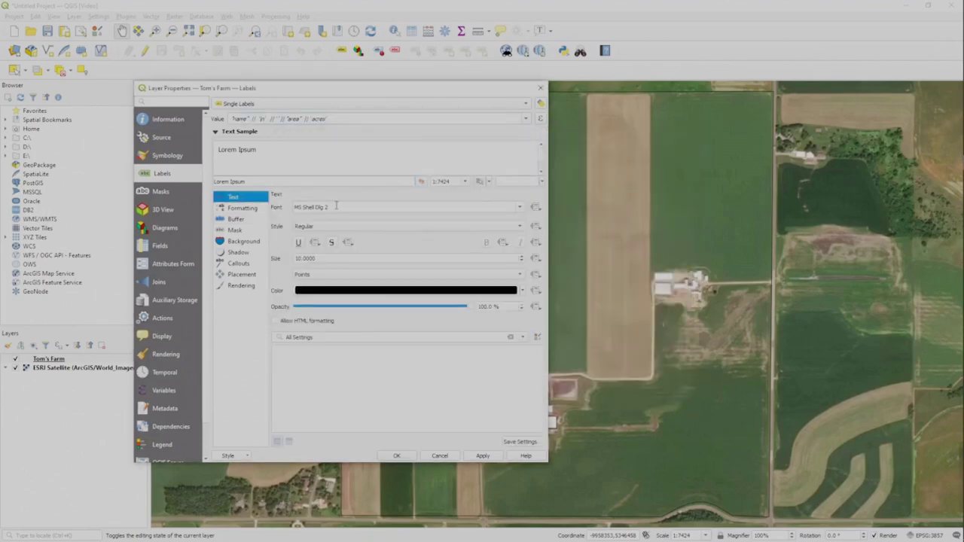
key("Tab")
left_click_drag(407, 91, 295, 69)
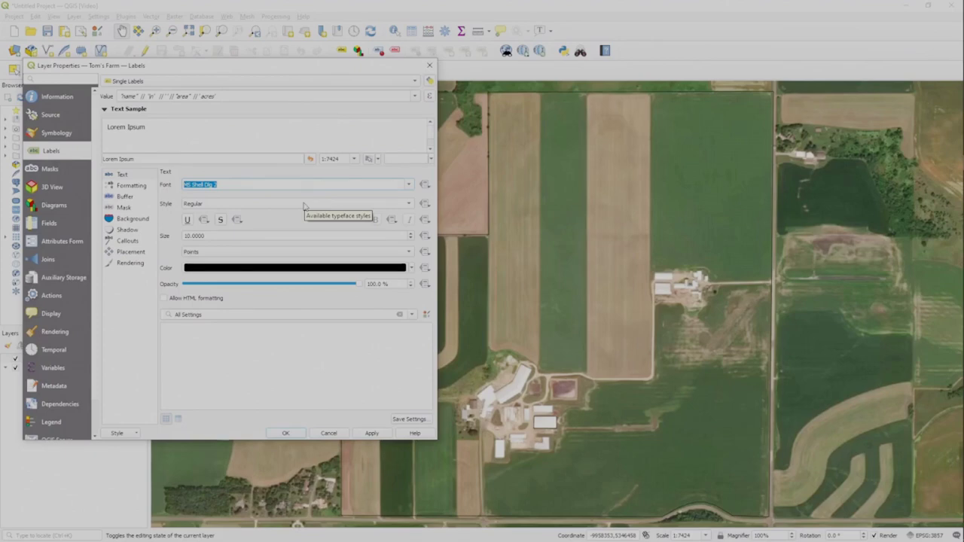
type("fre")
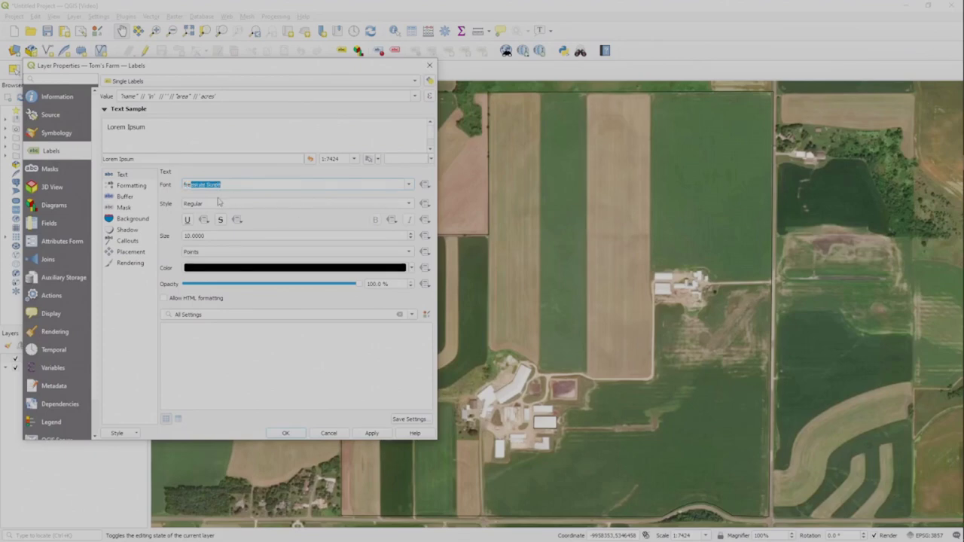
type("nch")
left_click(411, 185)
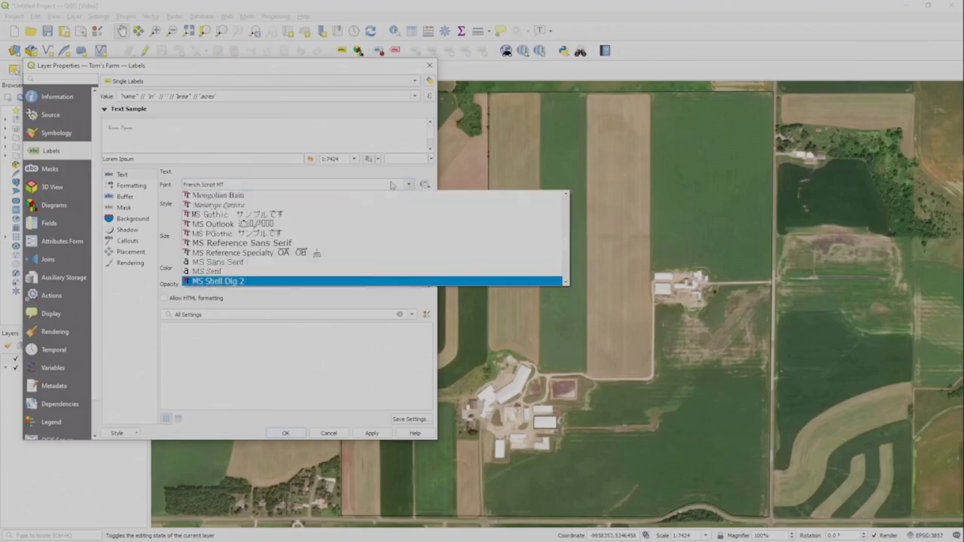
scroll(226, 196, "down", 4)
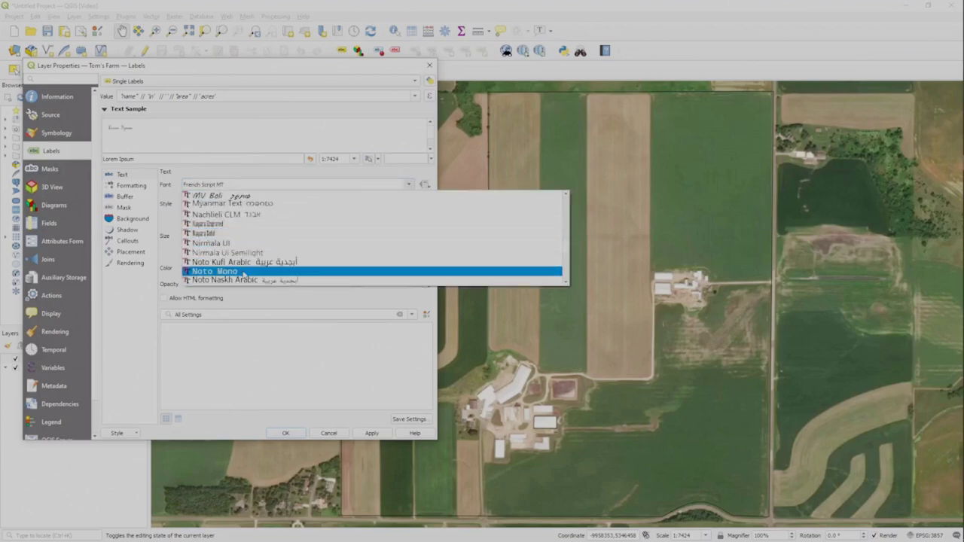
scroll(243, 274, "up", 3)
scroll(247, 248, "down", 6)
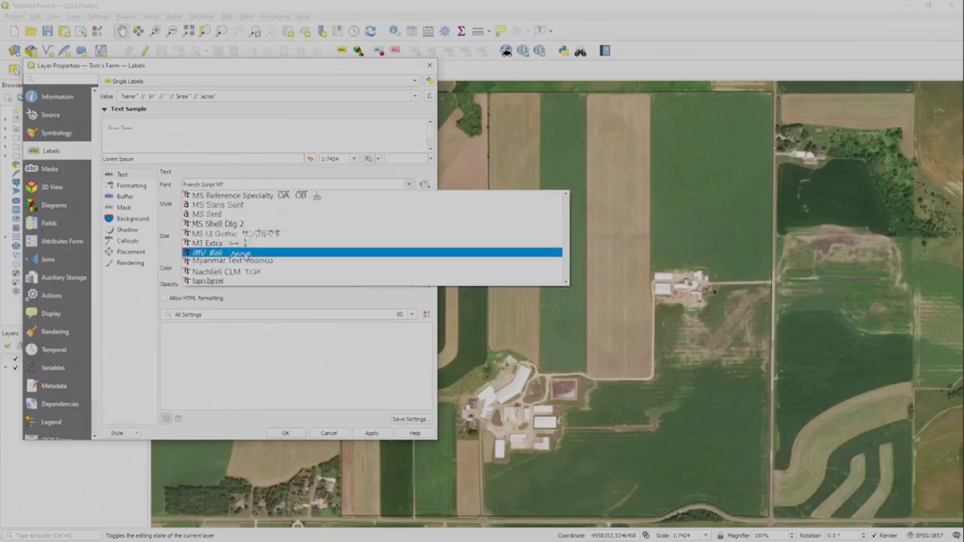
scroll(247, 248, "down", 1)
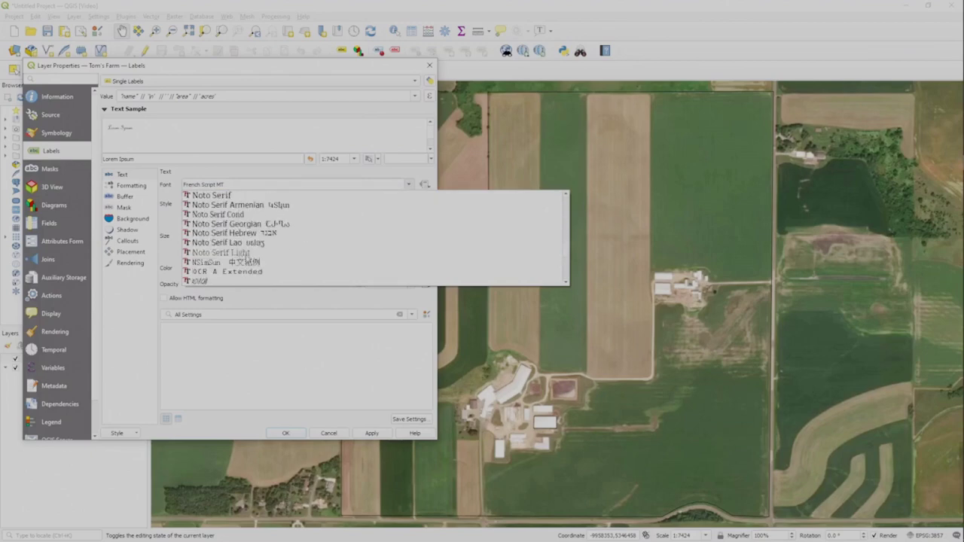
scroll(247, 257, "up", 3)
scroll(247, 257, "up", 3)
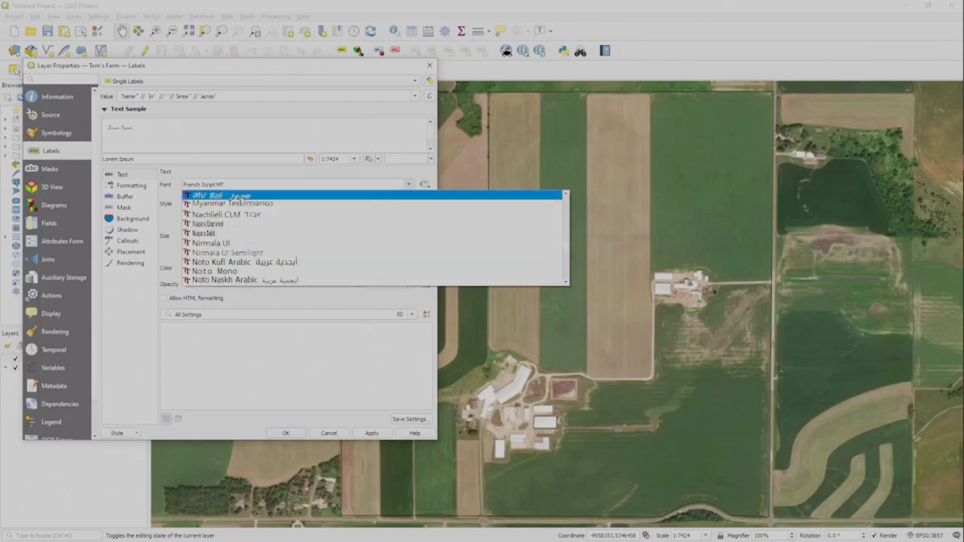
left_click(241, 196)
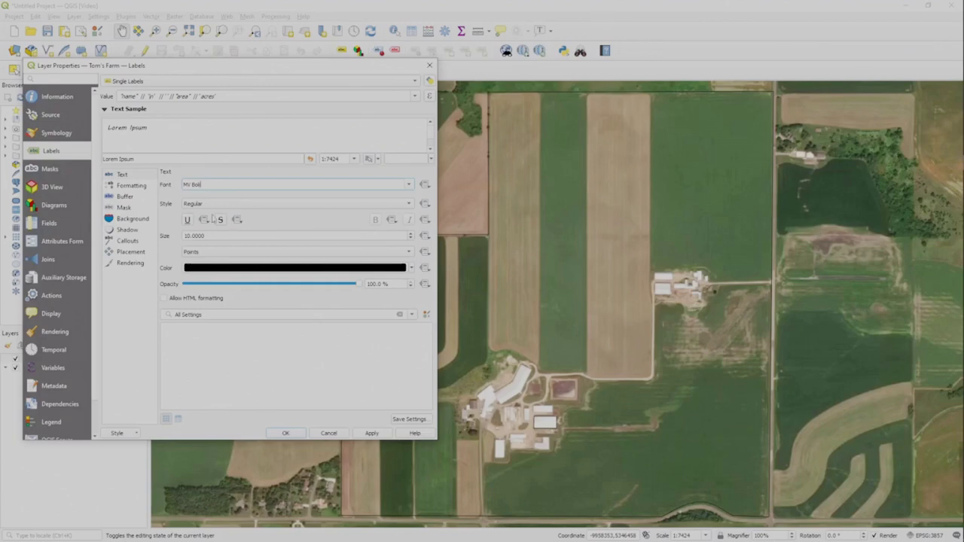
Set the label text size to 14 points, apply it and accept the layer properties
double_click(214, 236)
type("14")
left_click(374, 434)
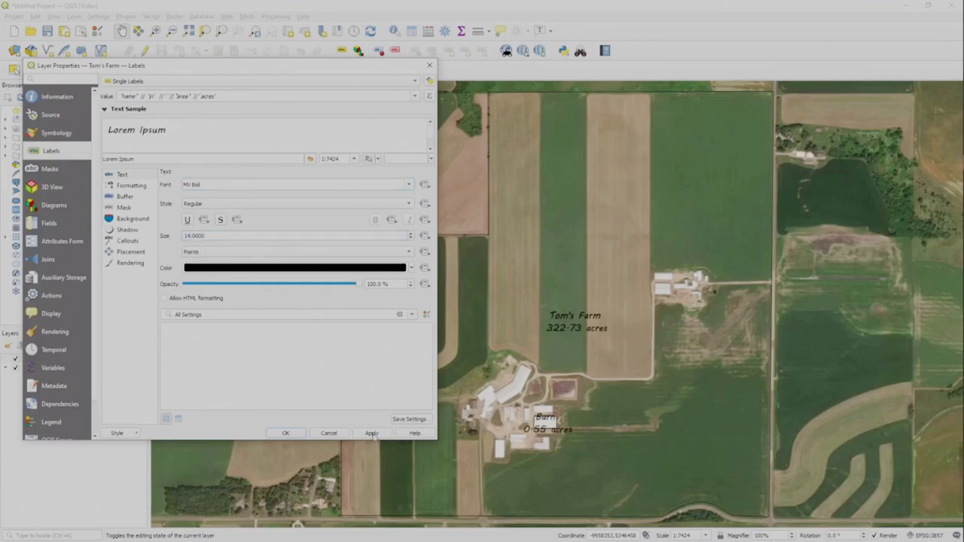
left_click(286, 433)
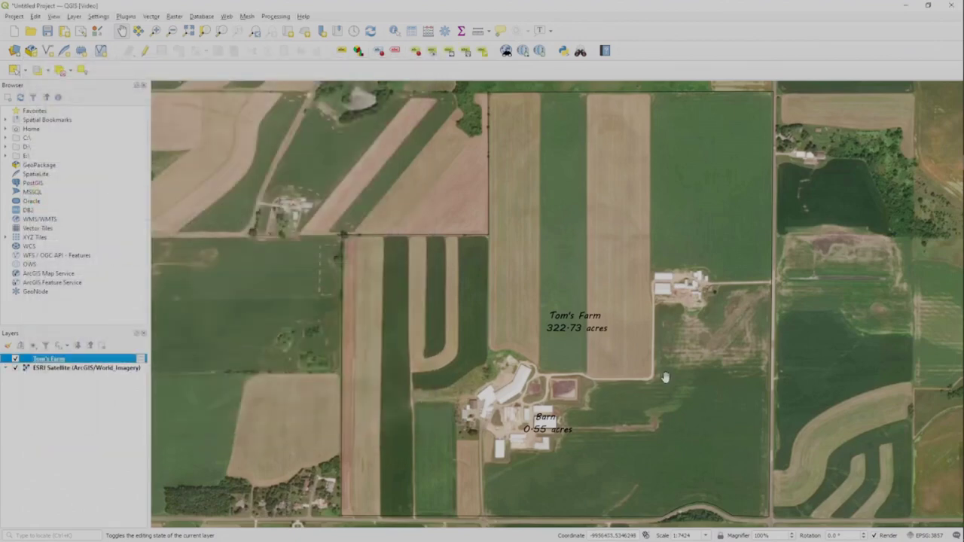
left_click_drag(659, 387, 548, 382)
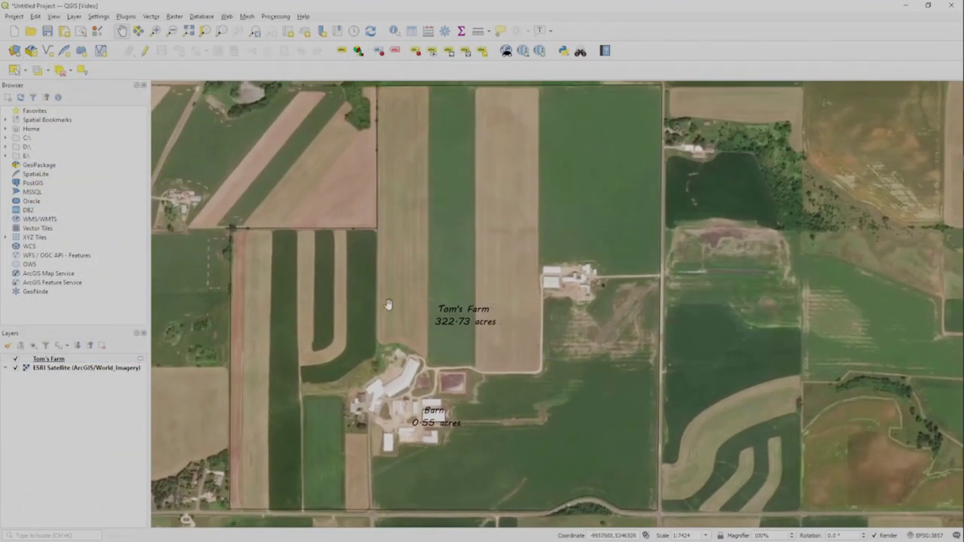
left_click_drag(449, 331, 470, 349)
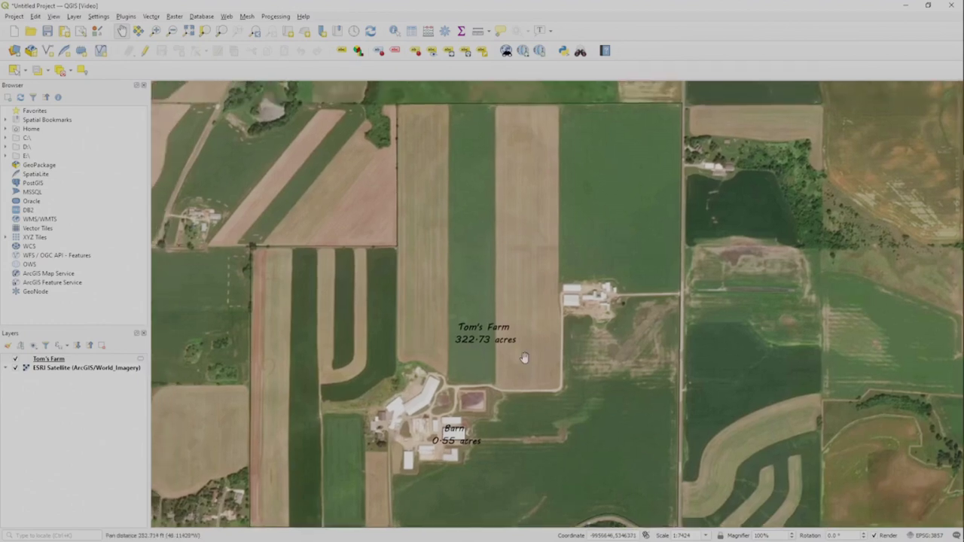
left_click_drag(531, 346, 540, 337)
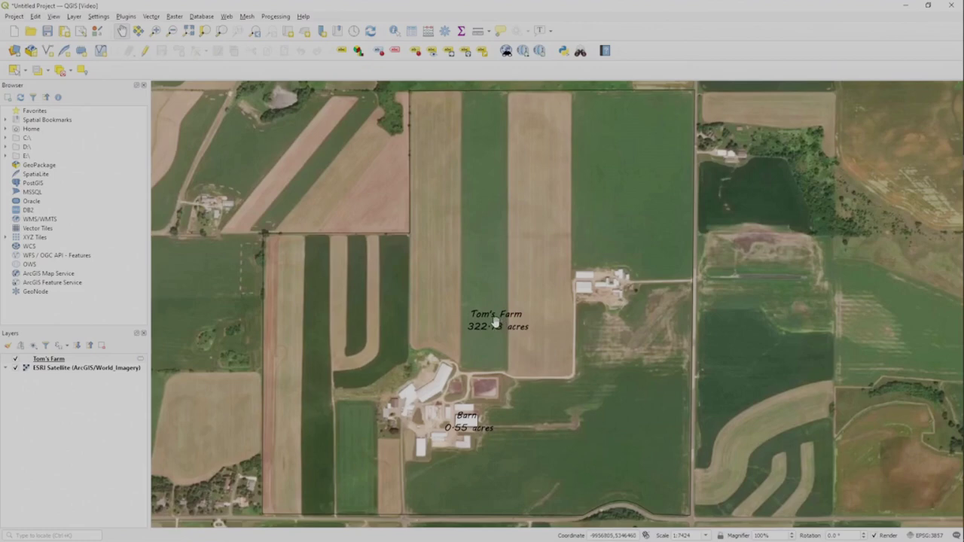
Style the Tom's Farm layer with the gradient green fill at about 61 % opacity and apply the symbology
left_click(86, 360)
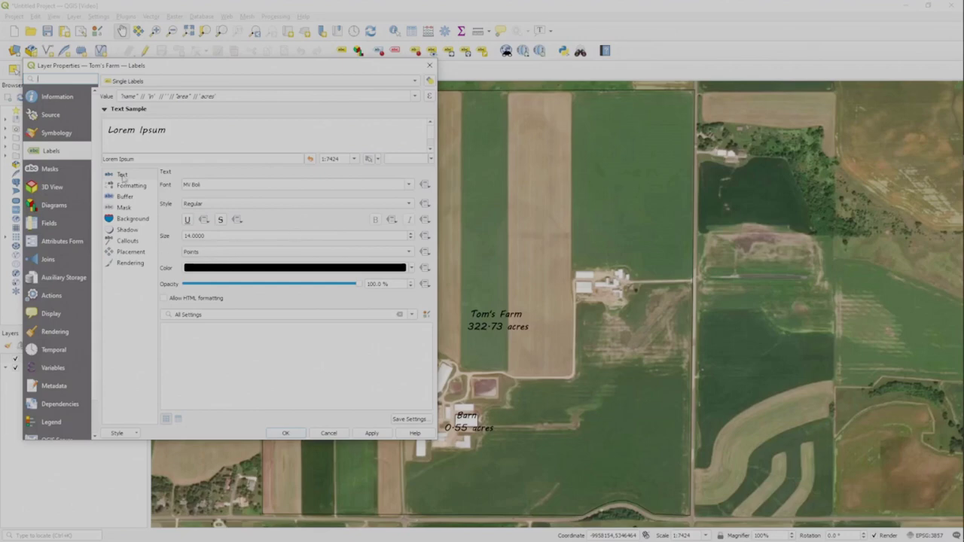
left_click(55, 136)
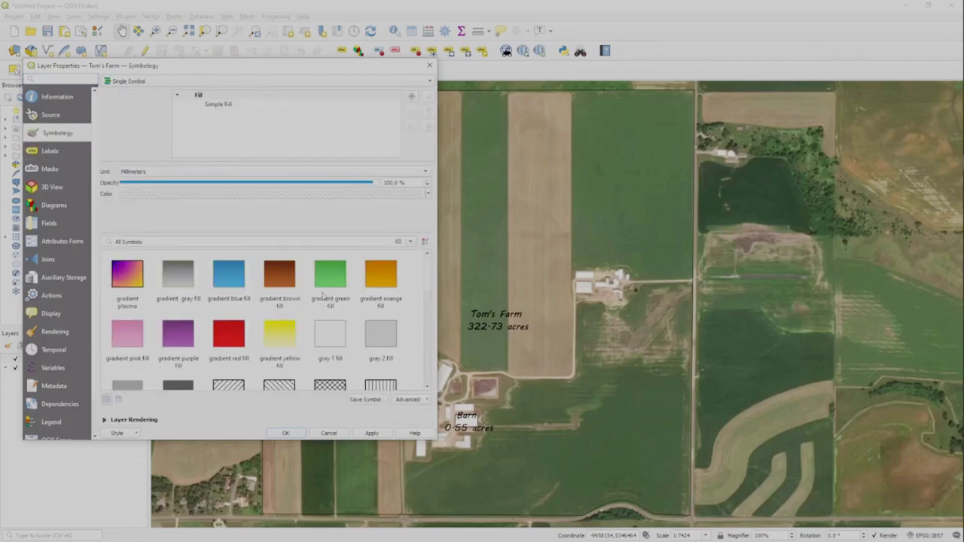
left_click(280, 281)
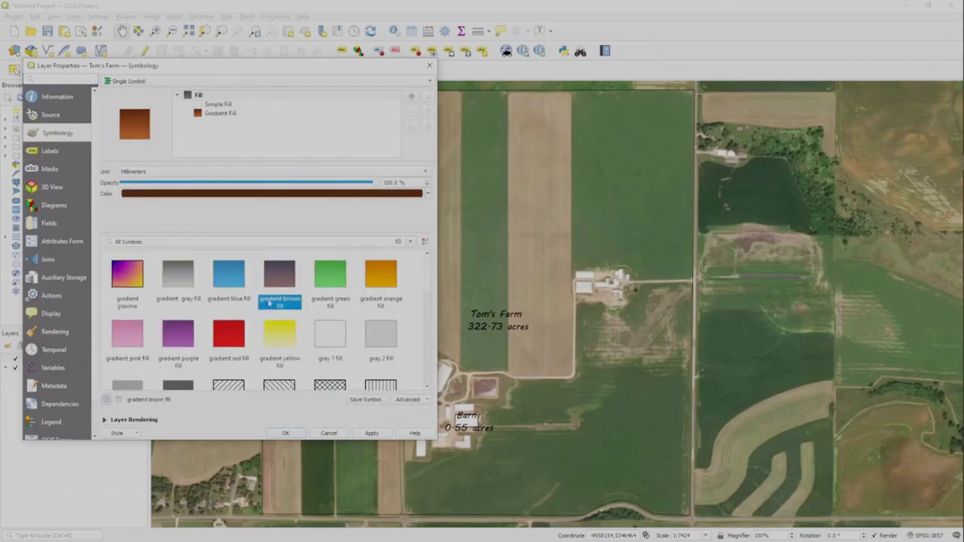
left_click(234, 276)
left_click(333, 279)
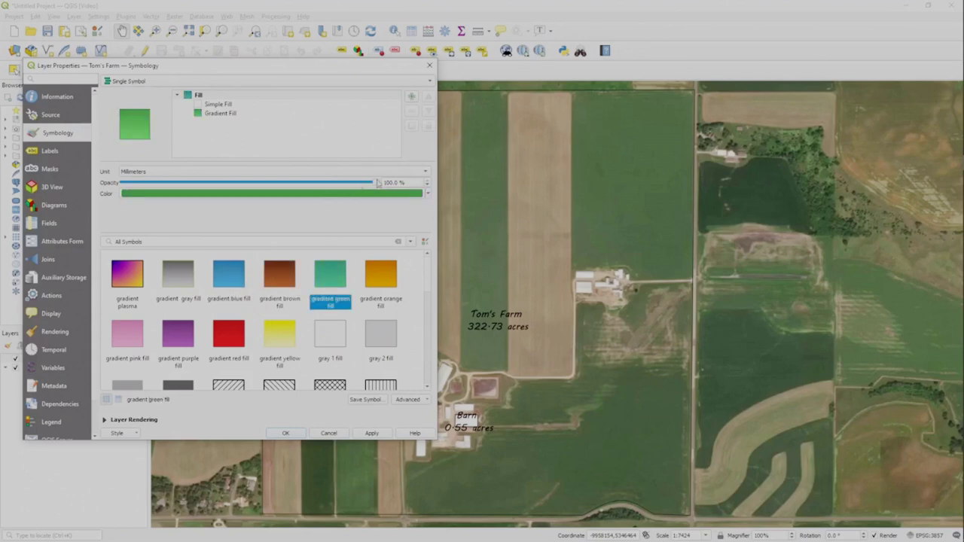
left_click_drag(376, 186, 277, 186)
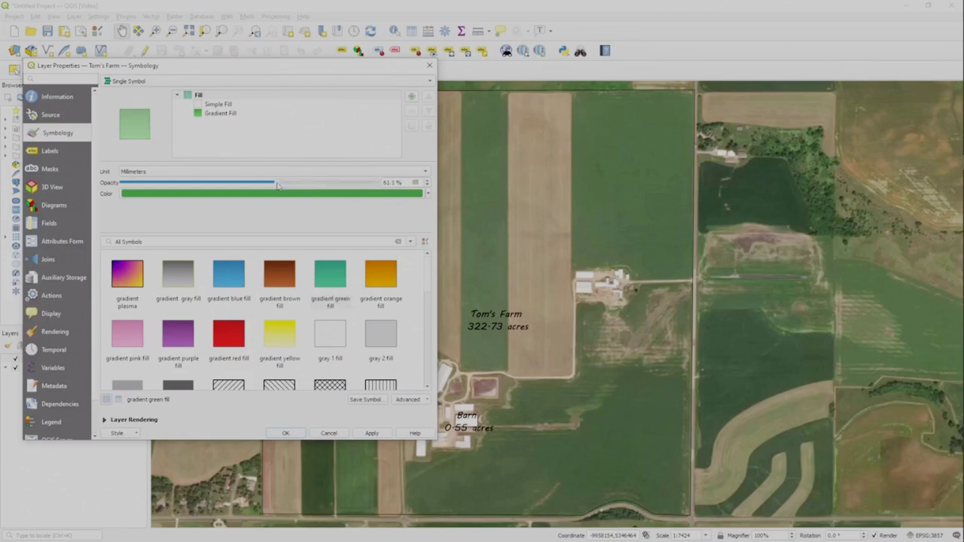
left_click(372, 434)
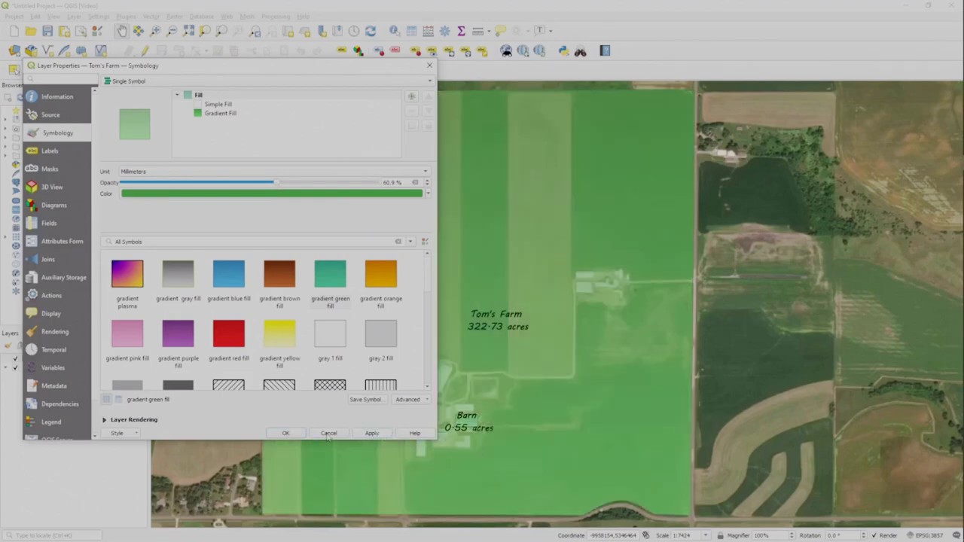
Give the symbol's Simple Fill layer a black stroke 1 mm wide, then apply and accept the symbology
left_click(222, 114)
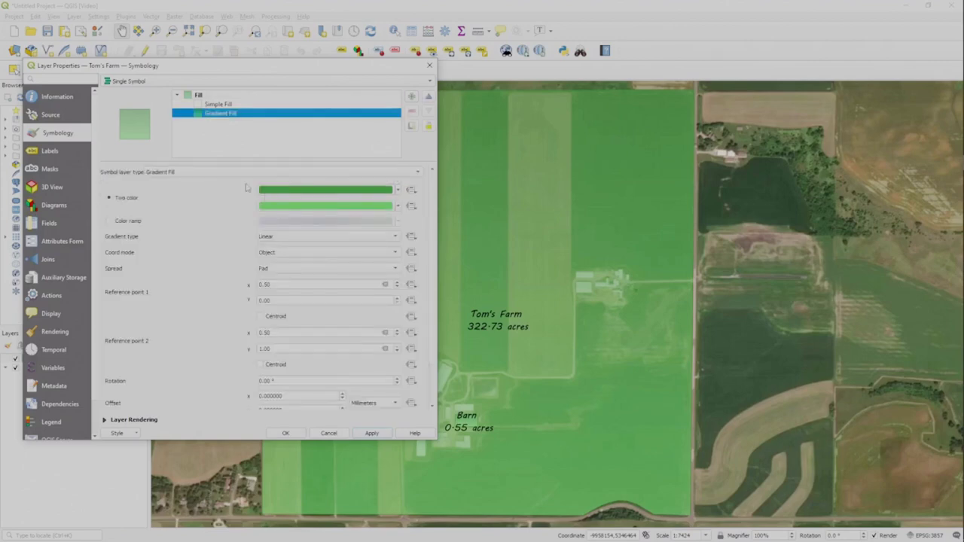
left_click(218, 105)
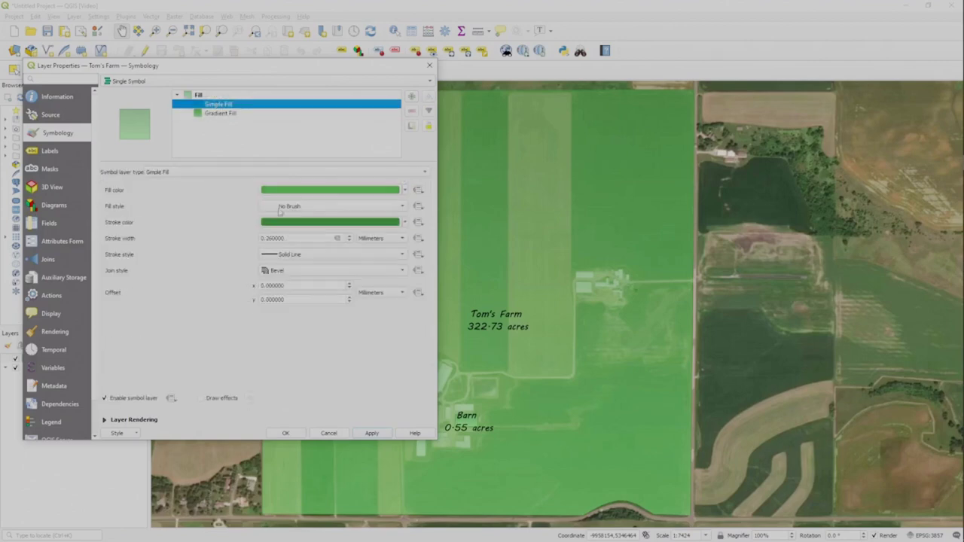
left_click(405, 222)
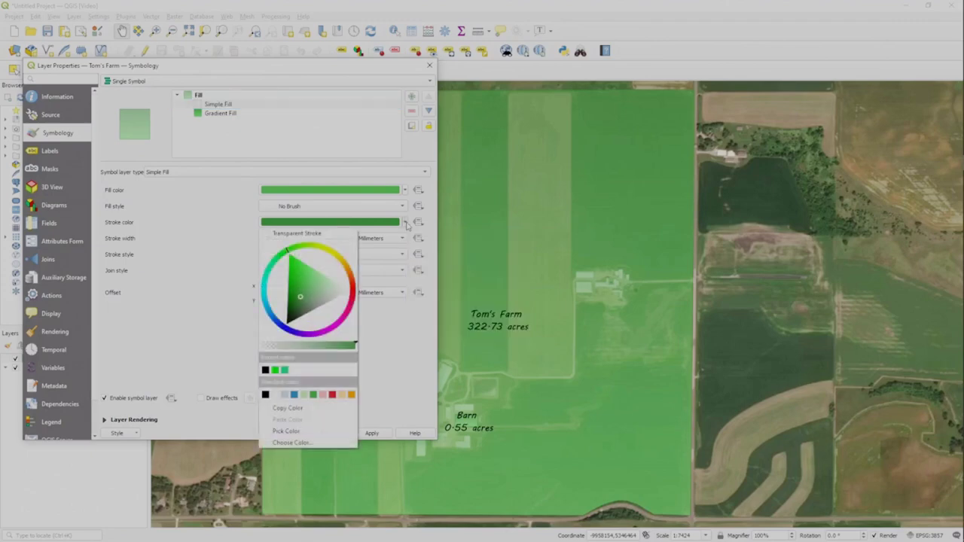
left_click(265, 394)
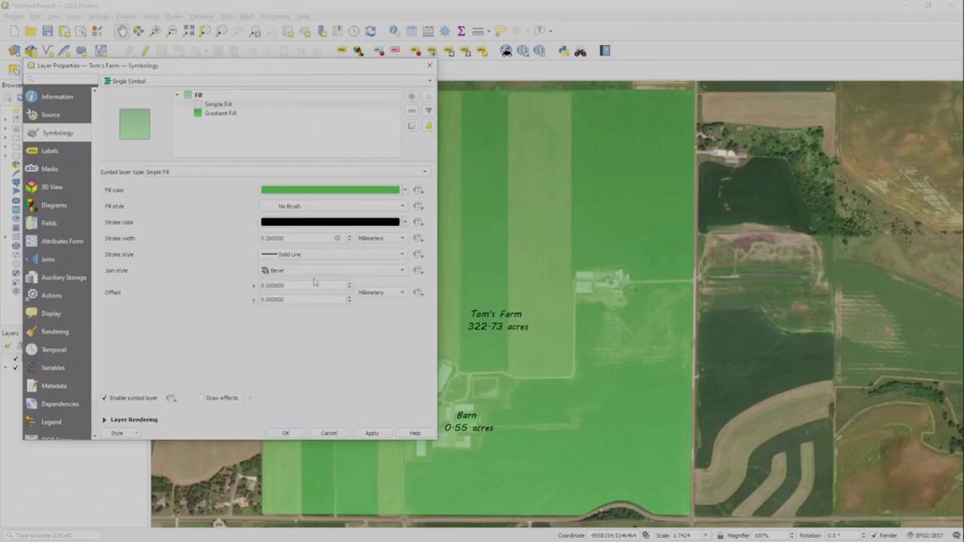
left_click_drag(298, 239, 241, 241)
type("1")
left_click(377, 434)
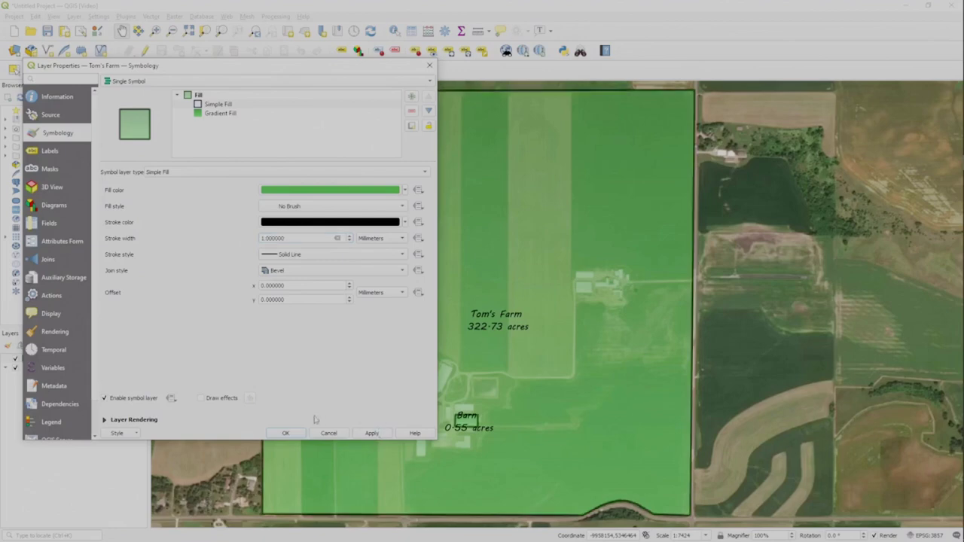
left_click(300, 433)
left_click_drag(543, 343, 528, 353)
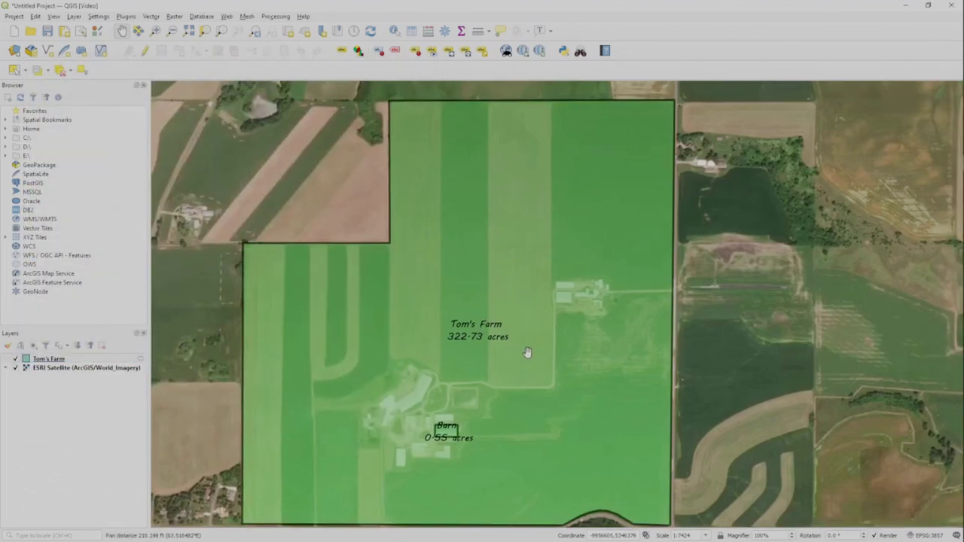
left_click_drag(557, 312, 573, 328)
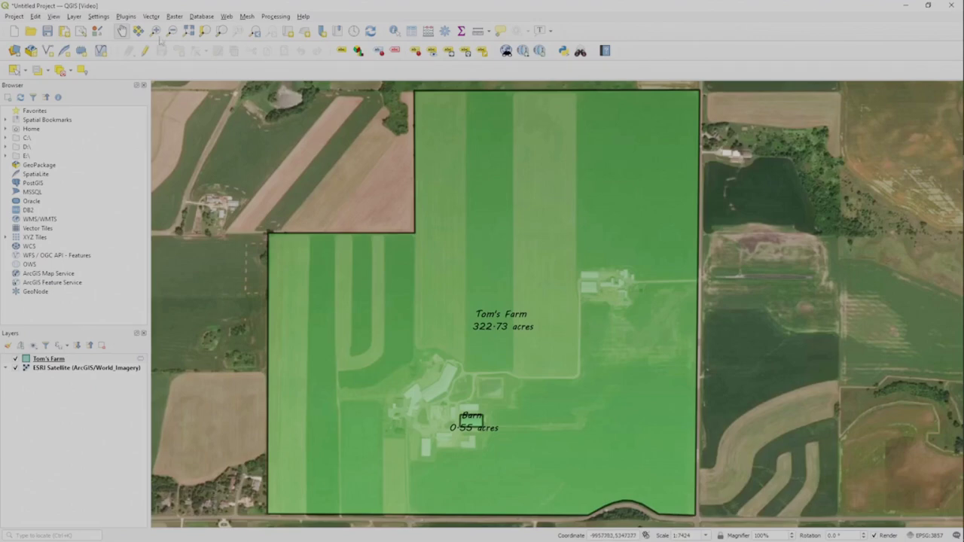
left_click(67, 359)
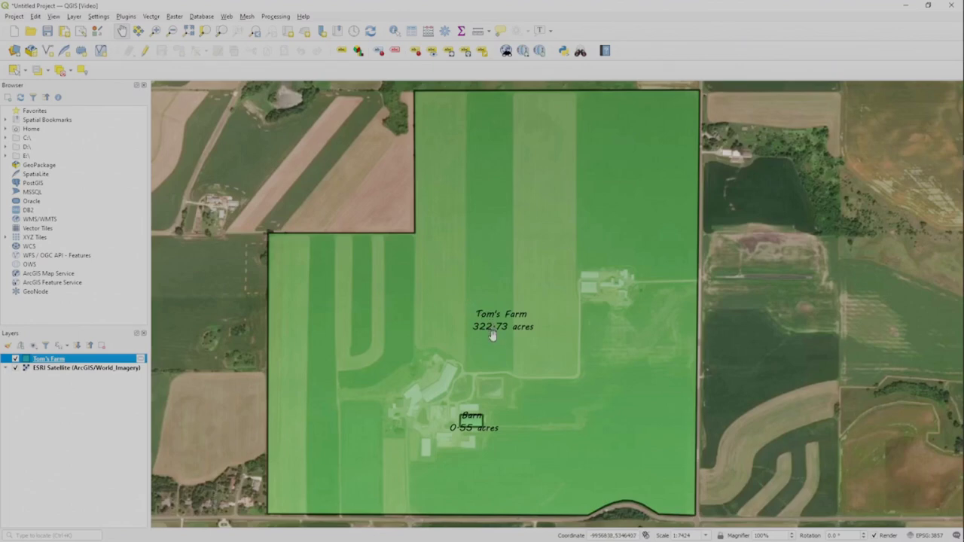
left_click_drag(491, 335, 530, 334)
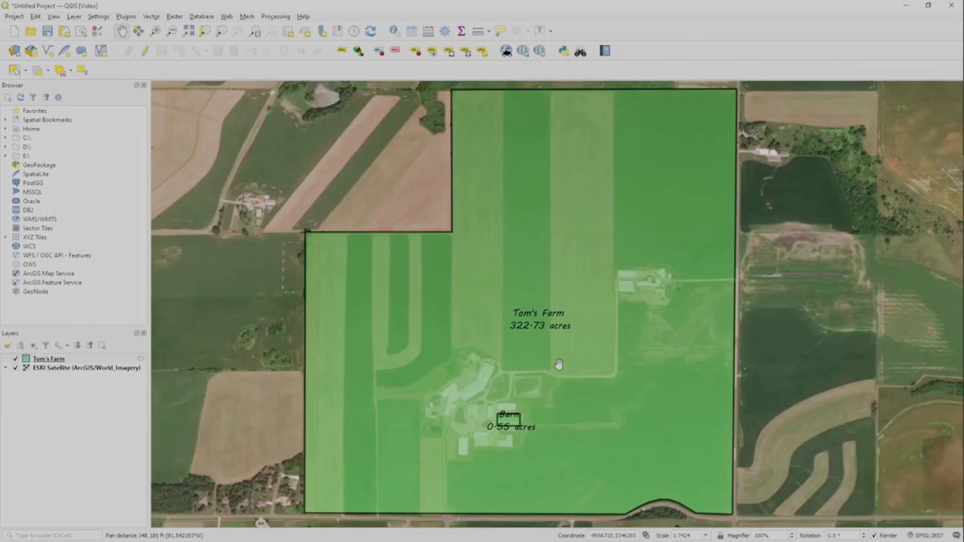
left_click_drag(549, 358, 542, 358)
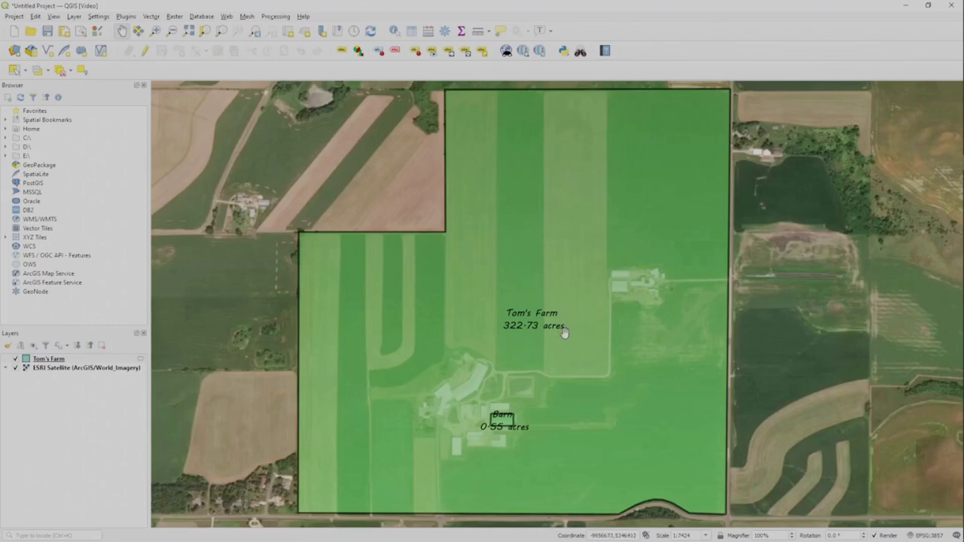
Start making the Tom's Farm scratch layer permanent, choose the Keyhole Markup Language [KML] format, and dismiss the dialog without saving
right_click(66, 360)
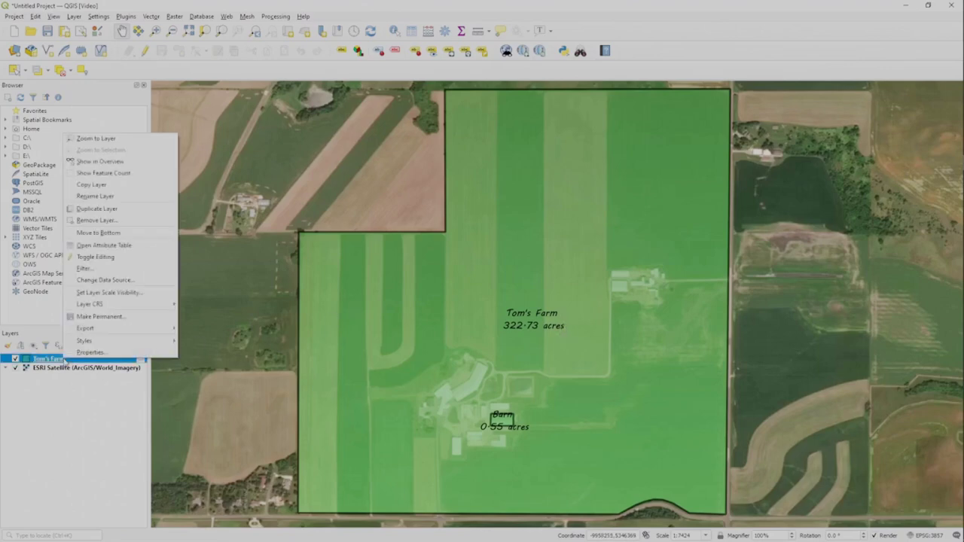
left_click(114, 317)
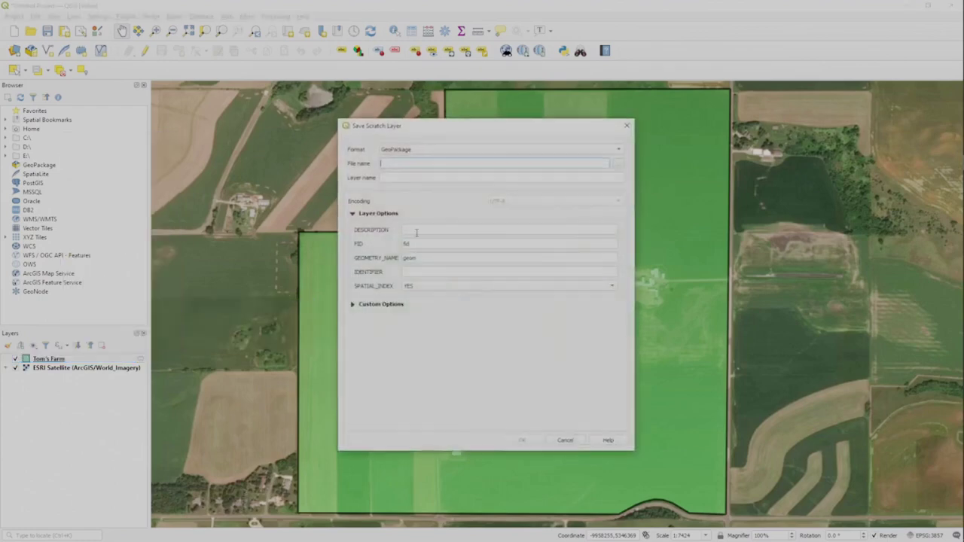
left_click(423, 151)
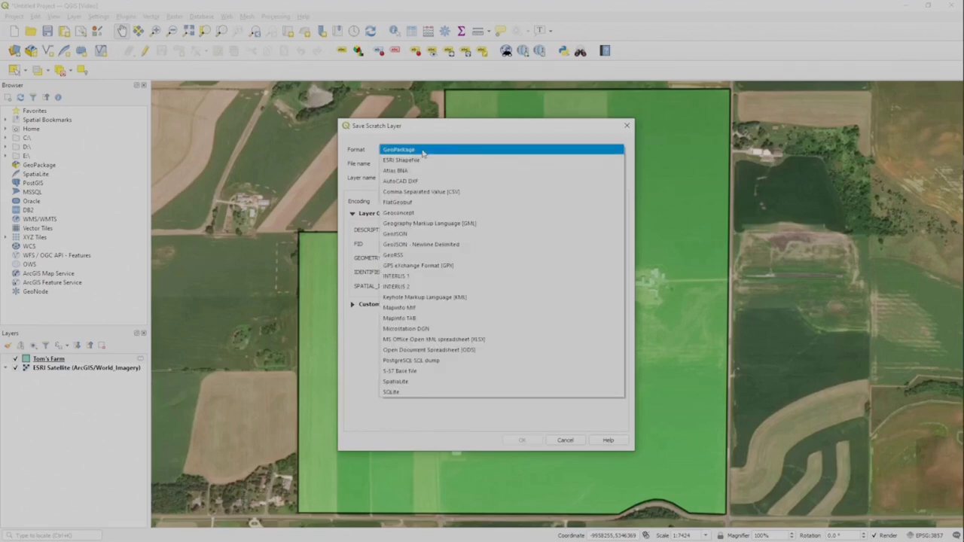
left_click(430, 299)
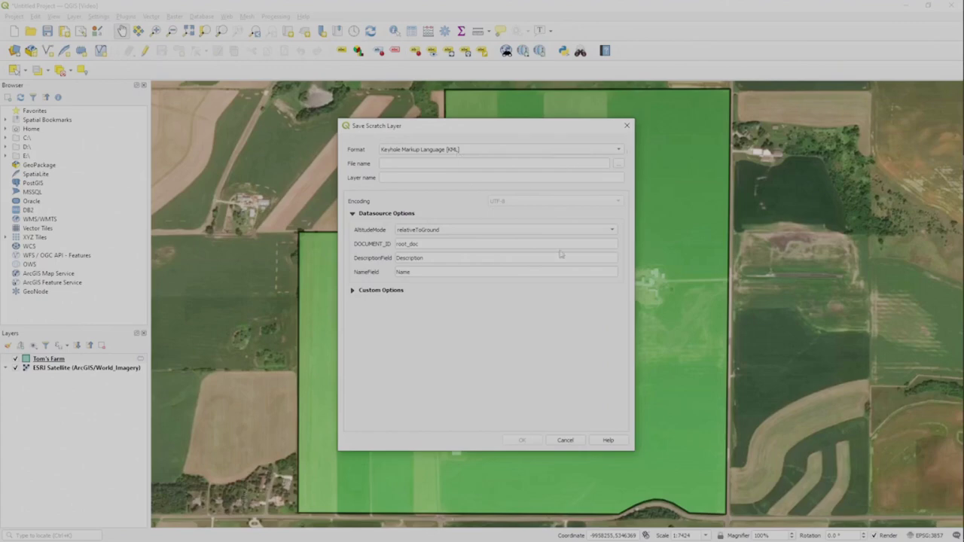
left_click(628, 126)
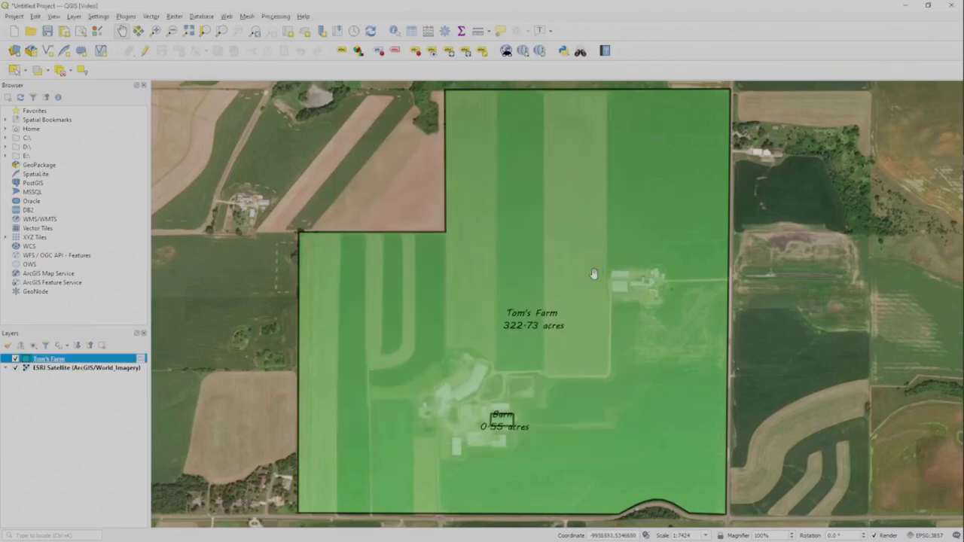
left_click_drag(573, 270, 591, 274)
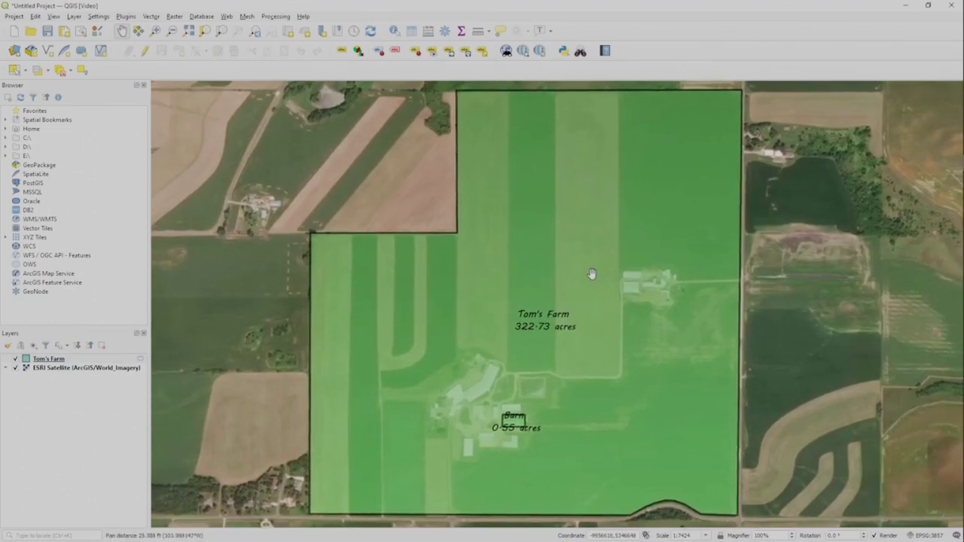